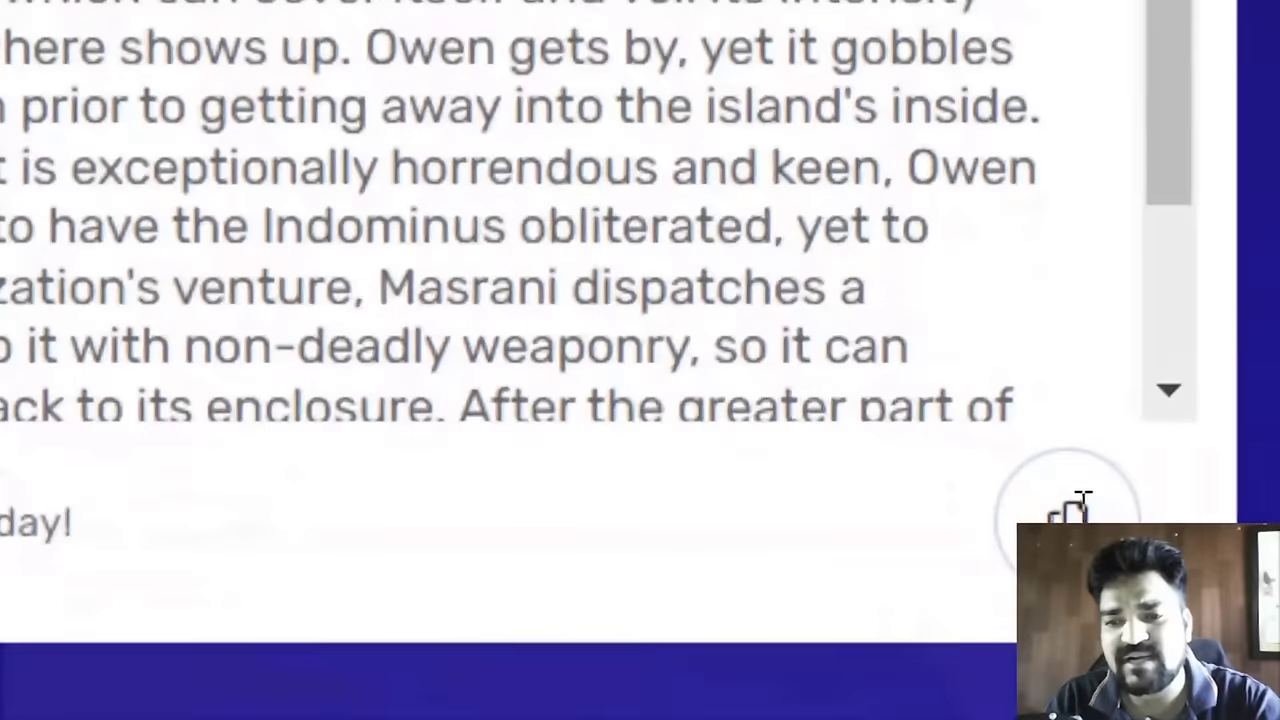
- Copy the paraphrased text and paste it below the existing paragraphs in the Google Docs document
click(1050, 519)
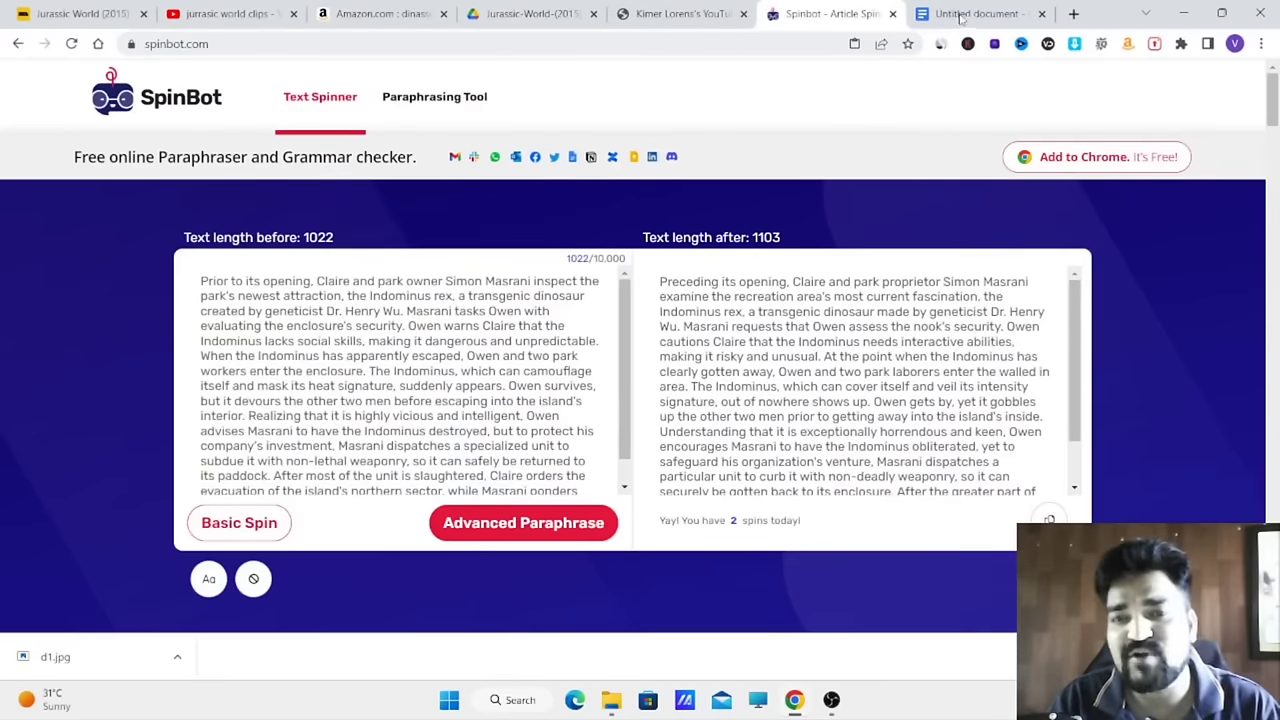
click(945, 13)
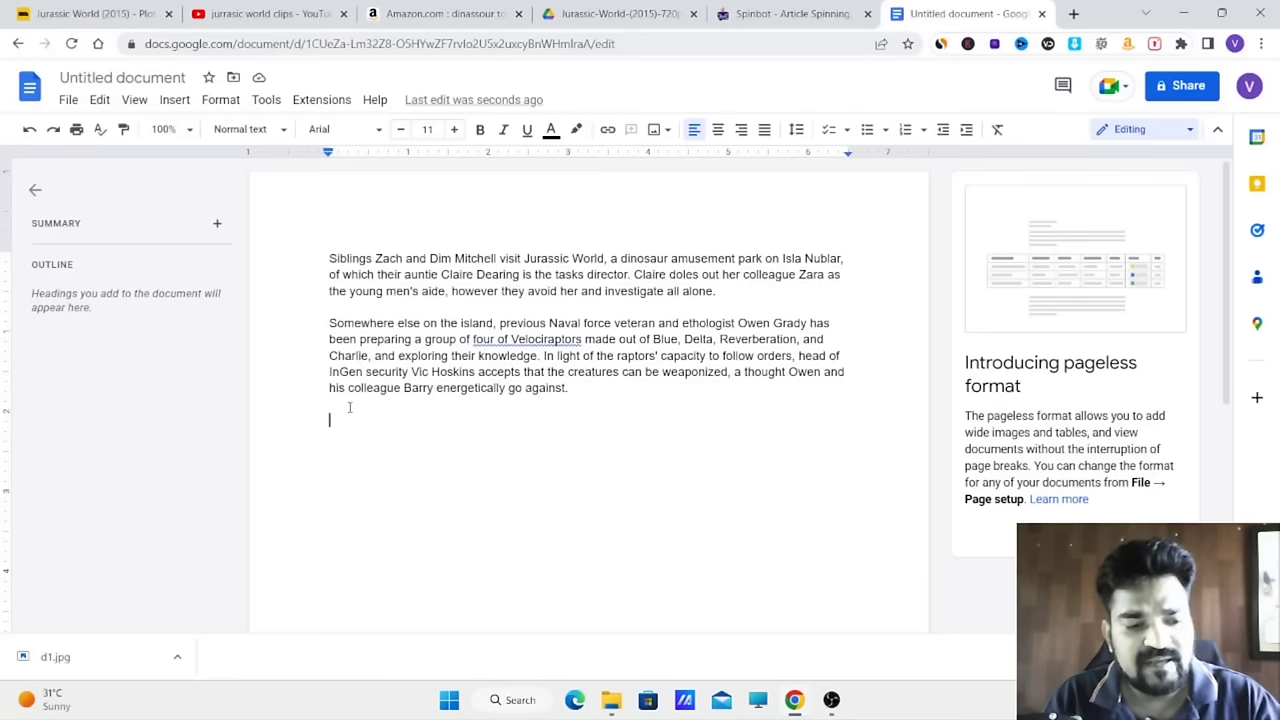
key(ctrl+v)
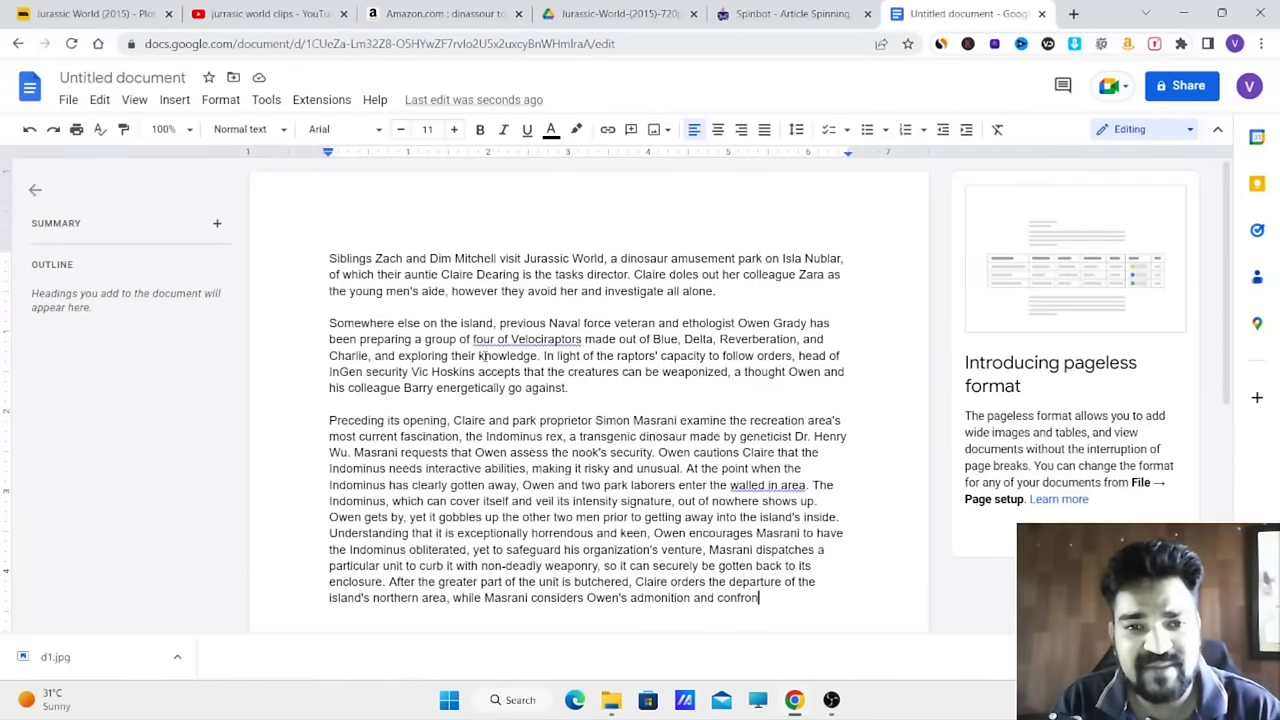
click(329, 260)
shift+click(558, 385)
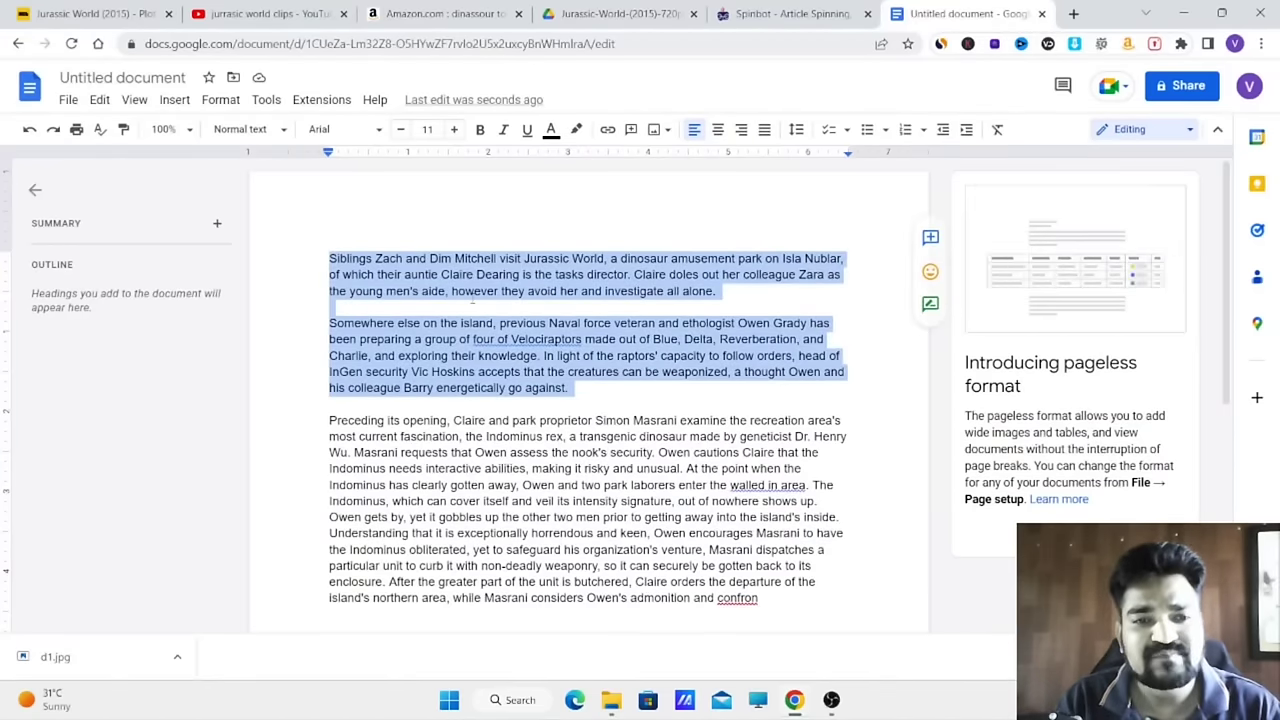
click(310, 228)
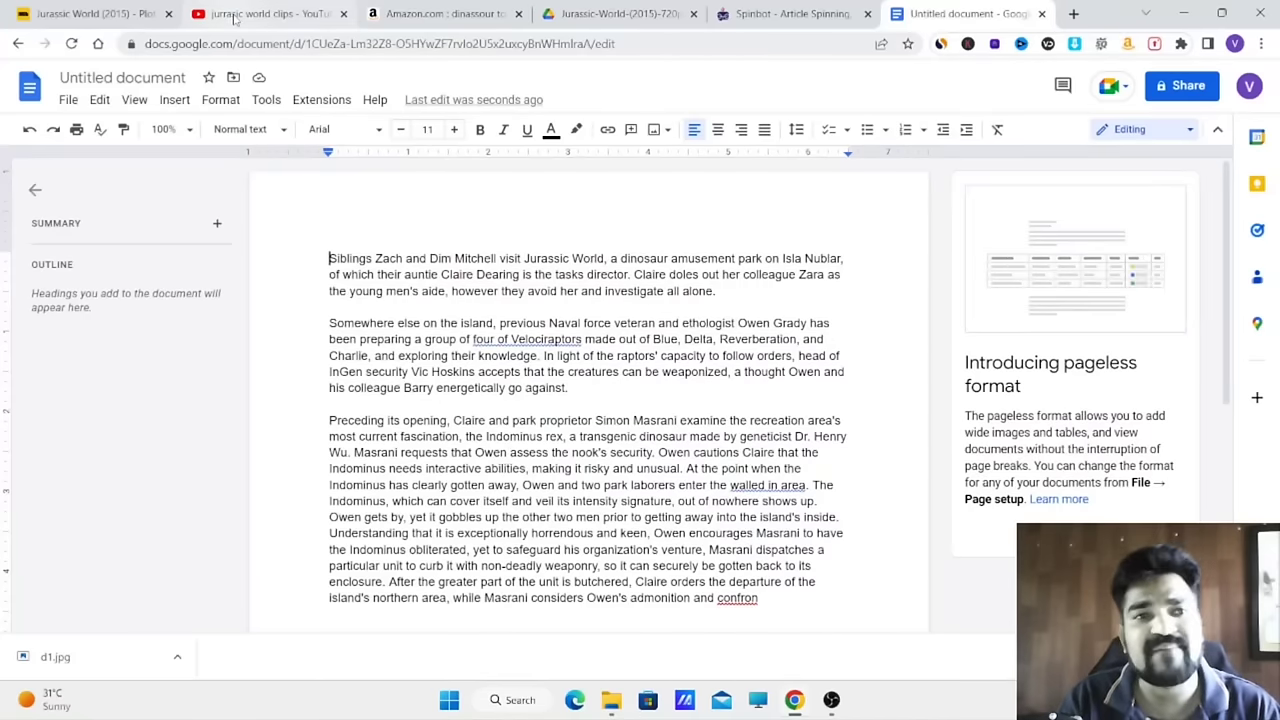
- Check the Creative Commons filter on the YouTube search for jurrasic world clips and look through the matching videos
click(235, 14)
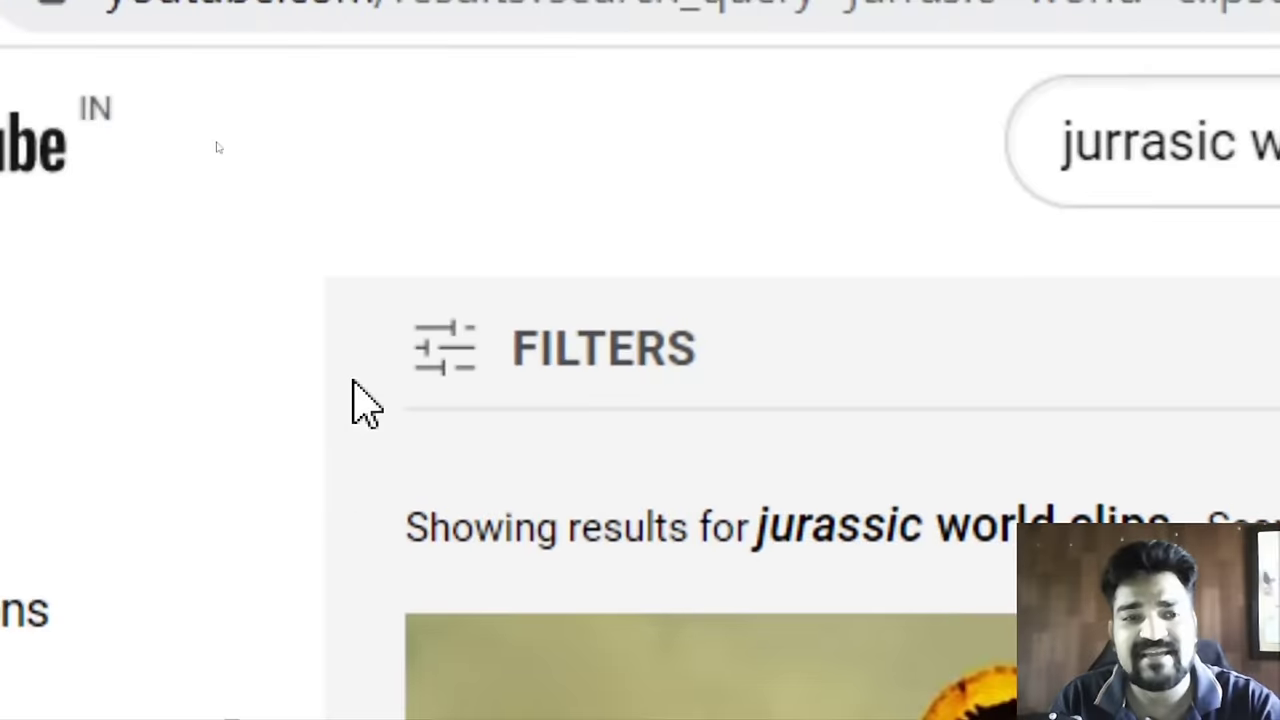
click(448, 355)
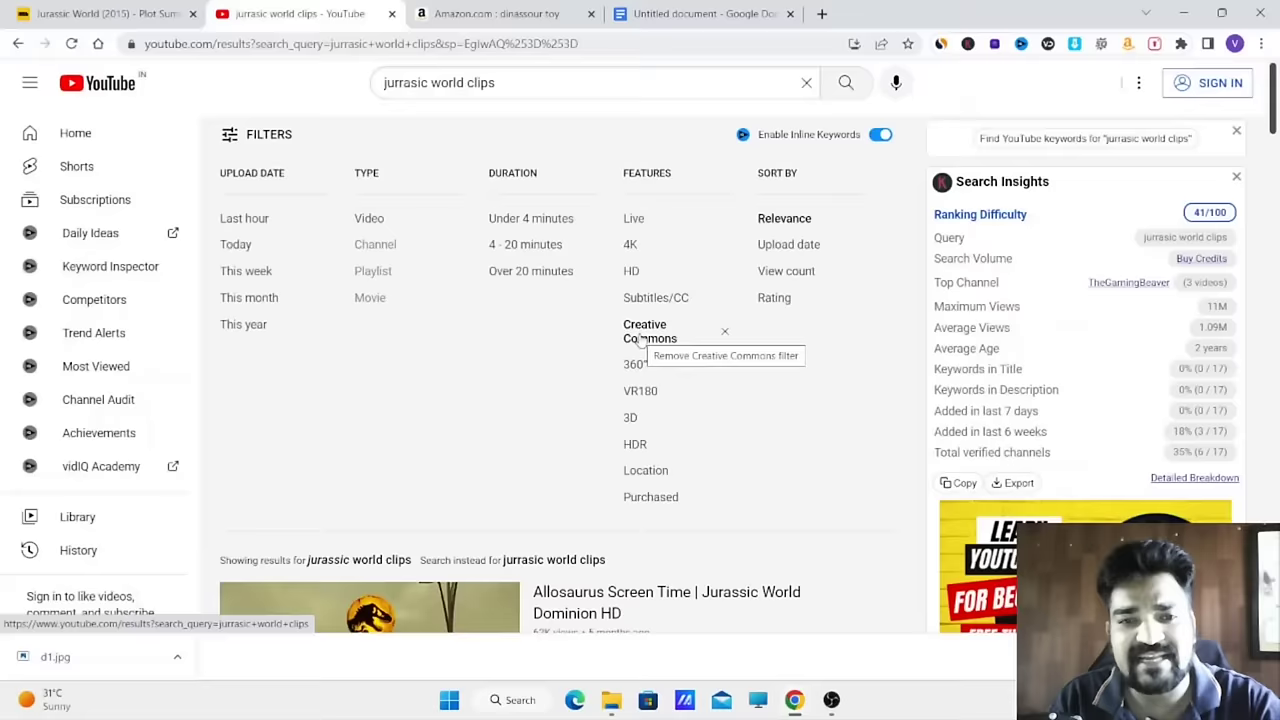
scroll(492, 322, down, 4)
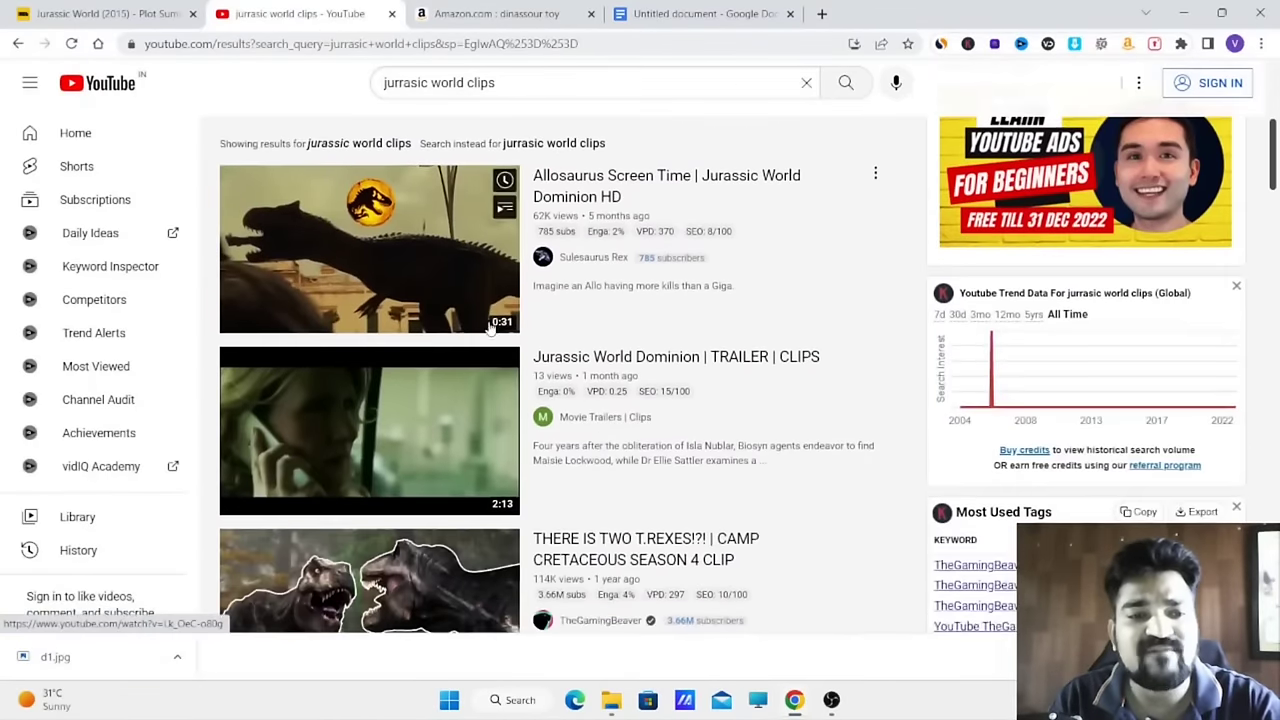
scroll(492, 322, down, 3)
scroll(492, 322, up, 3)
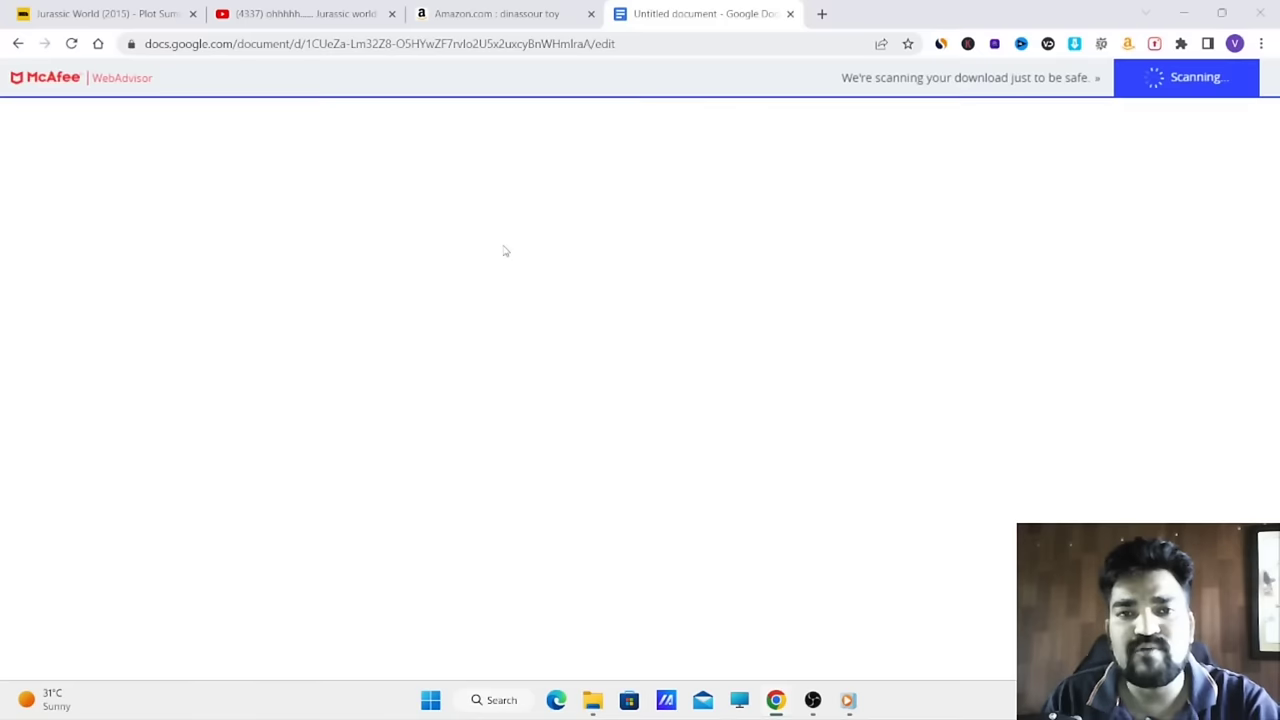
- Reload the document page, then find clipchamp through a Google search in a new tab and open its website
click(71, 47)
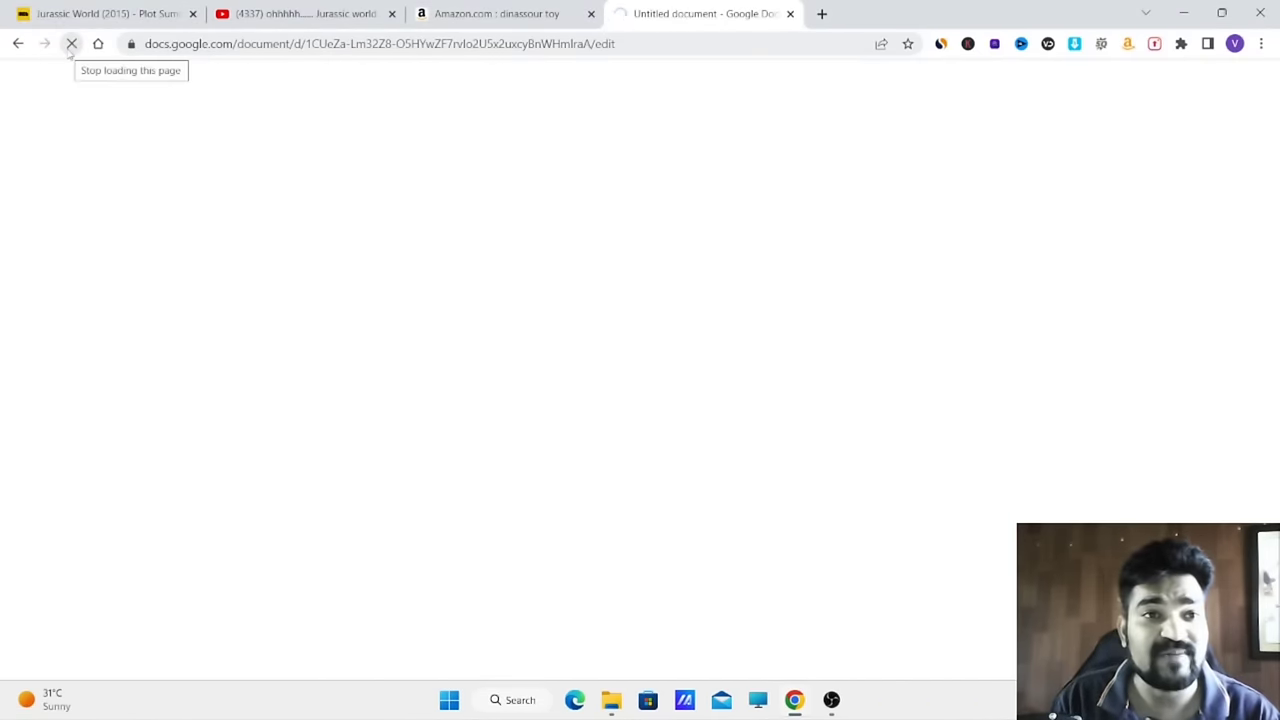
key(ctrl+t)
text(clip)
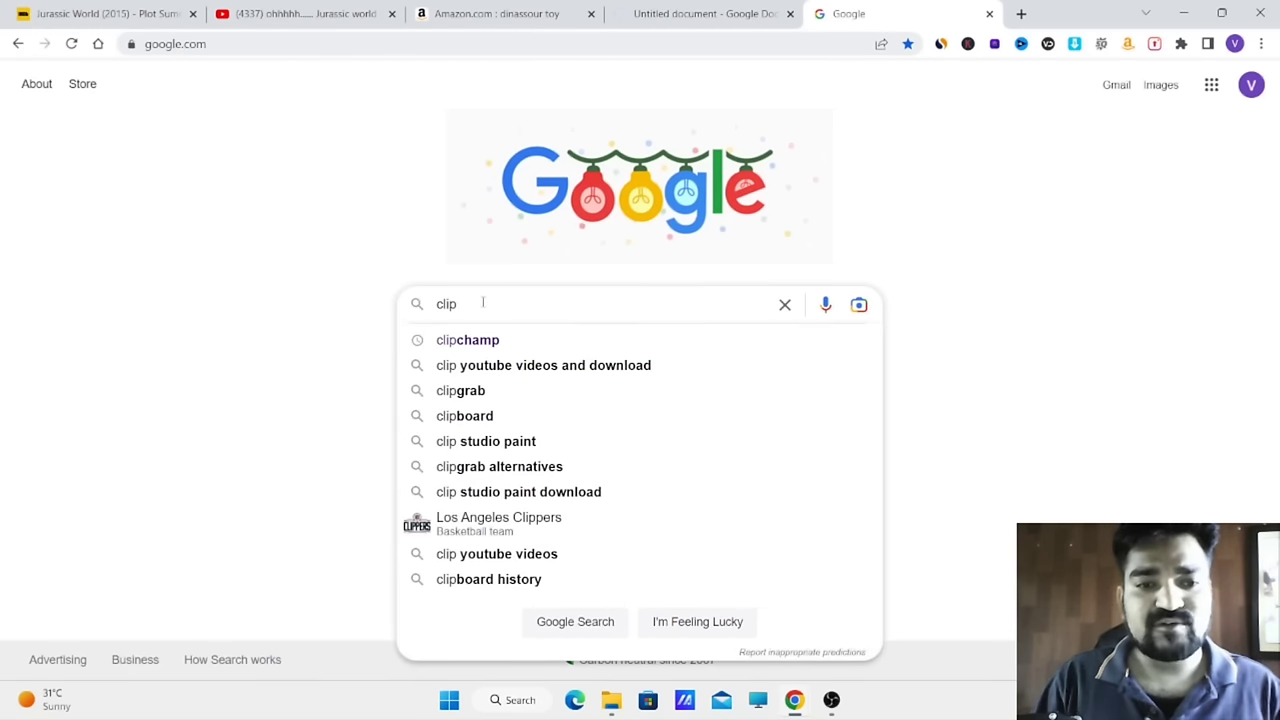
click(469, 341)
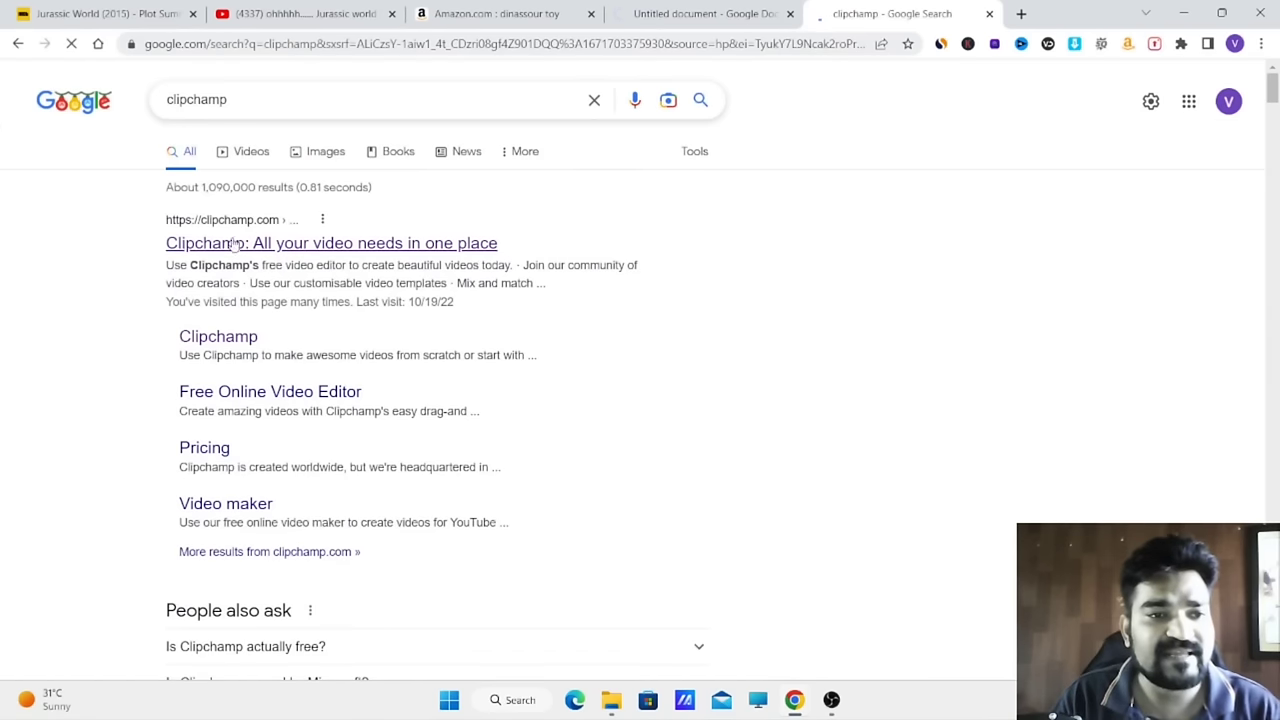
click(229, 247)
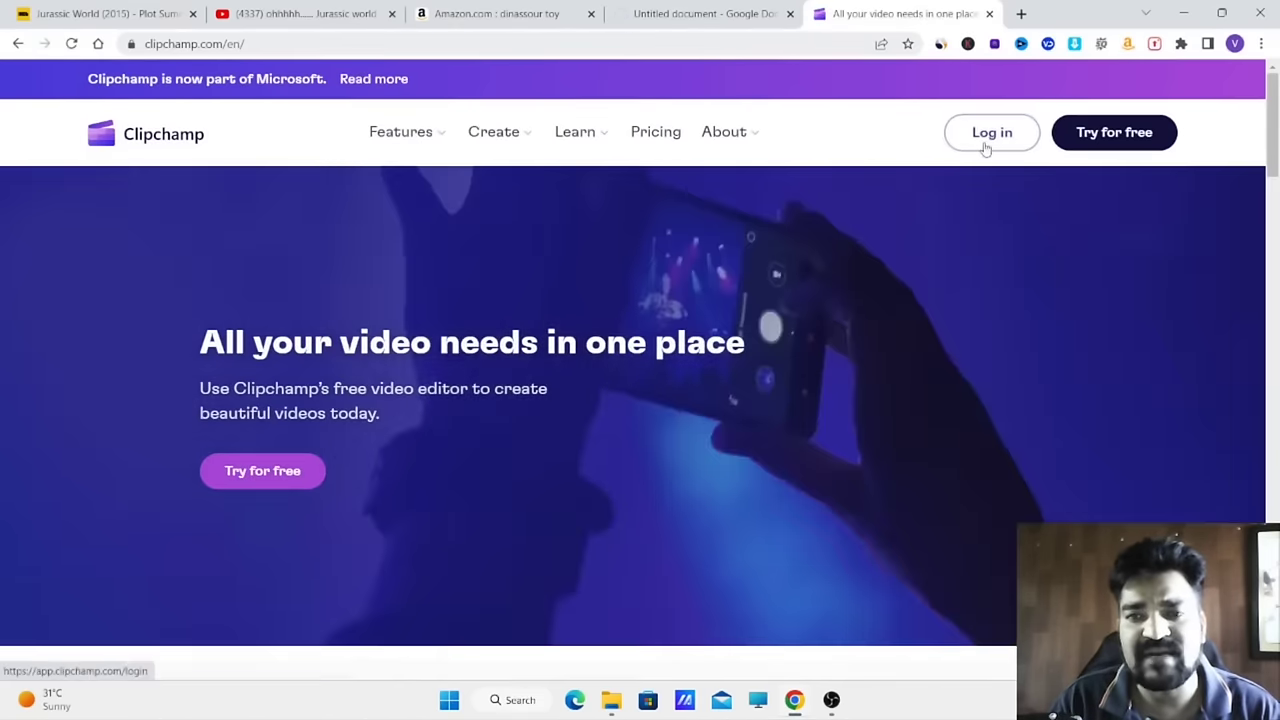
- Log in to Clipchamp and create a new video from scratch
click(986, 148)
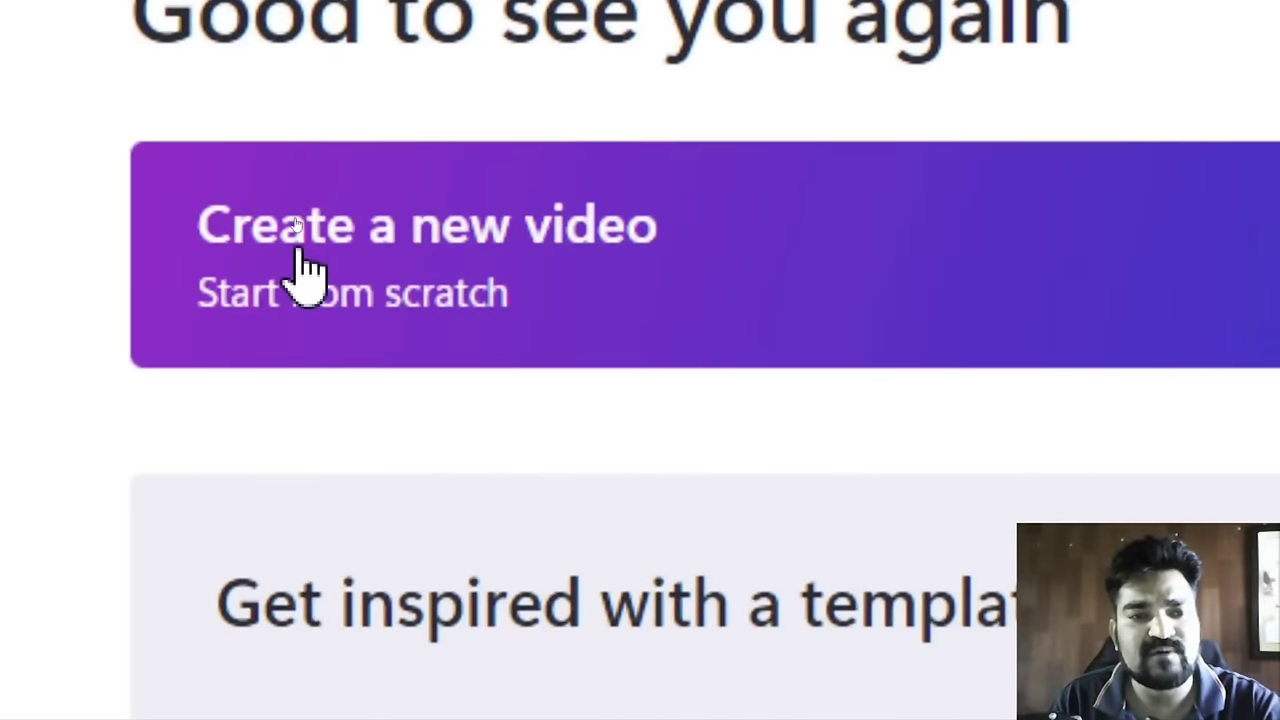
click(300, 258)
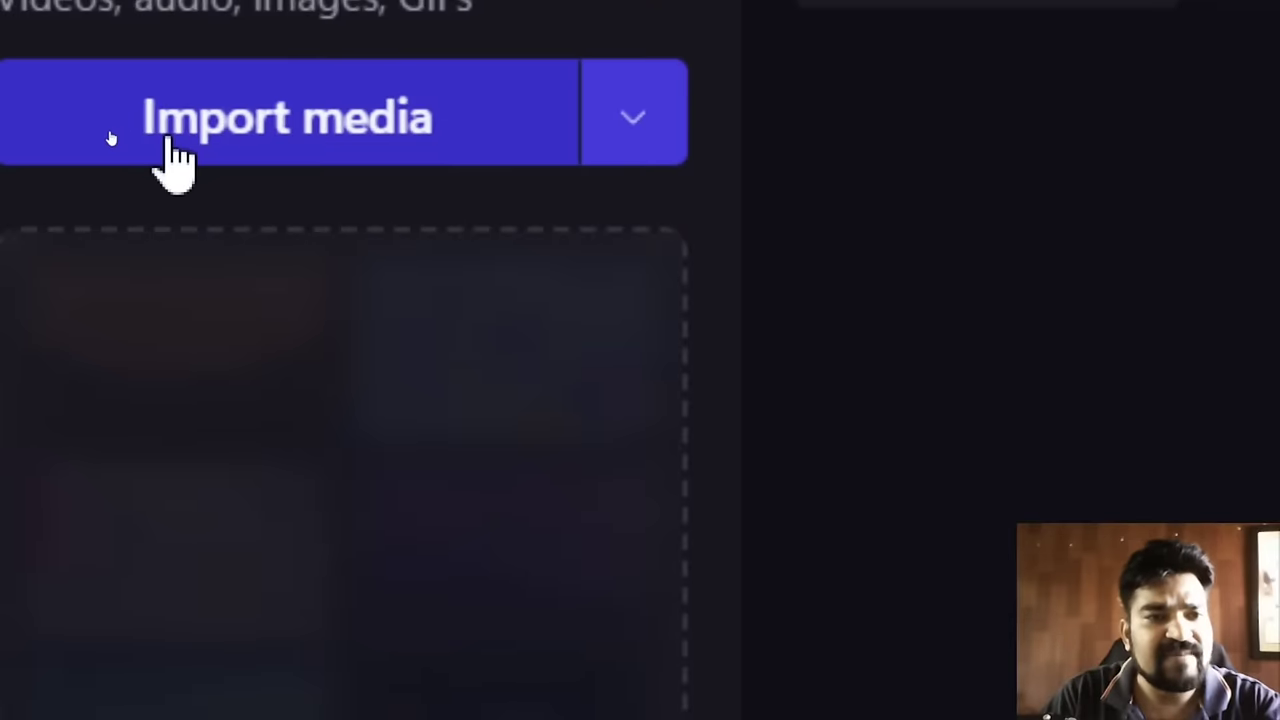
- Import the videos "Jurassic world best scene ever" and "videoplayback (4)" from the Downloads folder into the project media
click(178, 140)
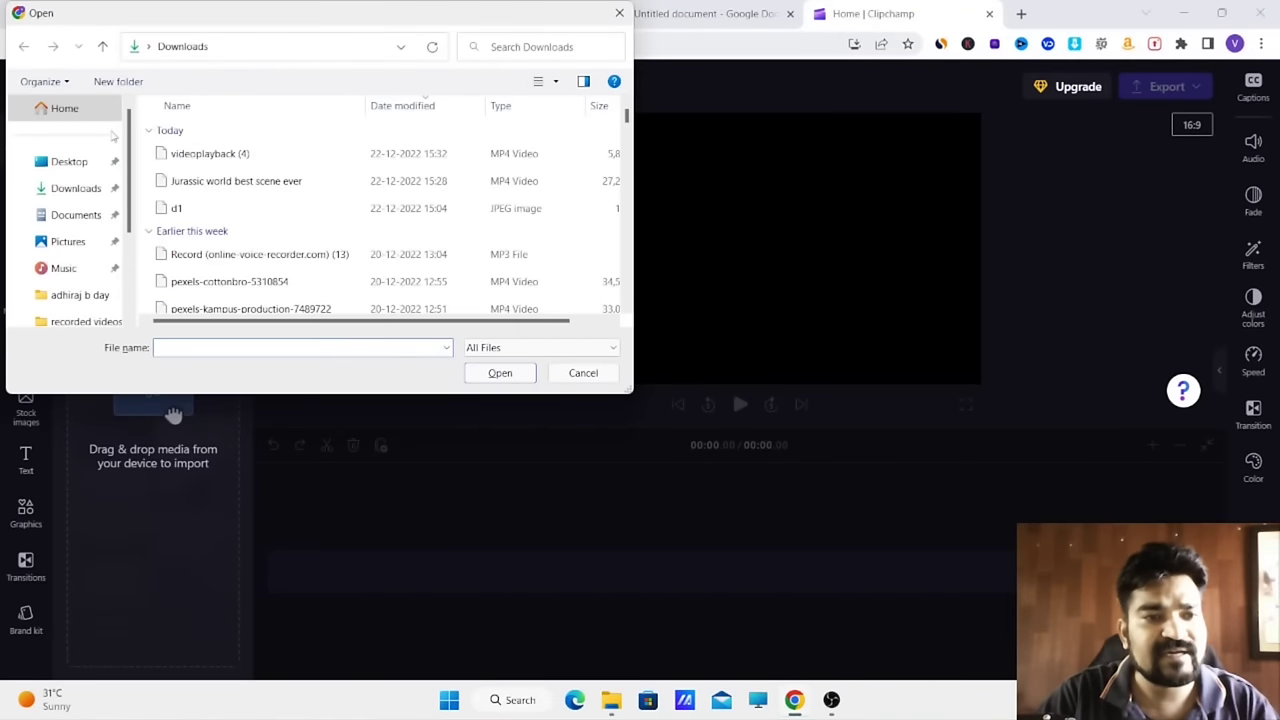
click(214, 182)
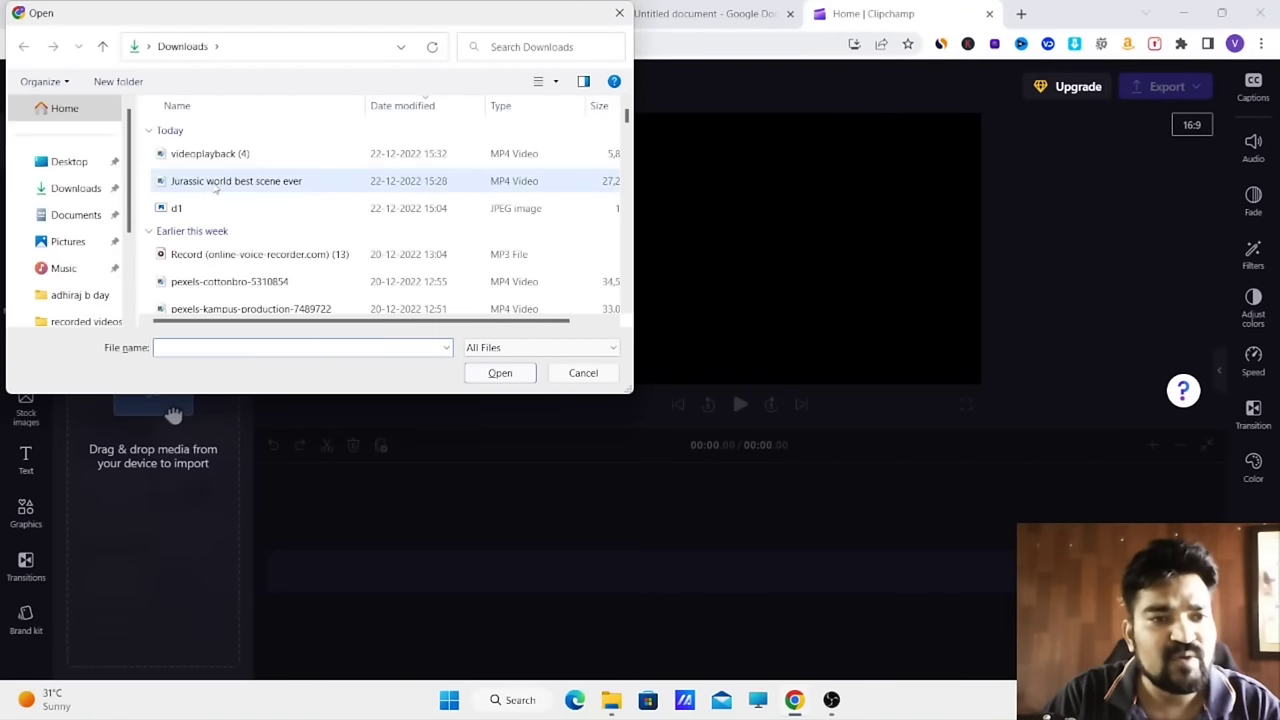
click(492, 375)
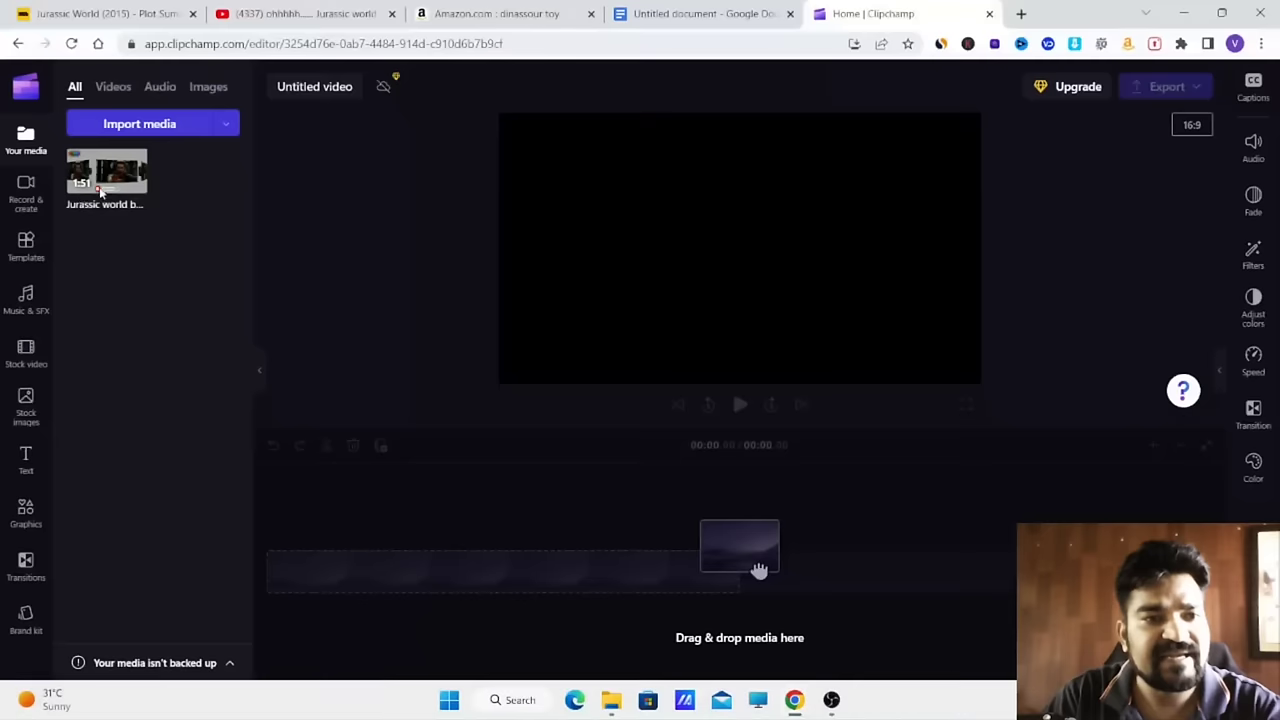
click(124, 130)
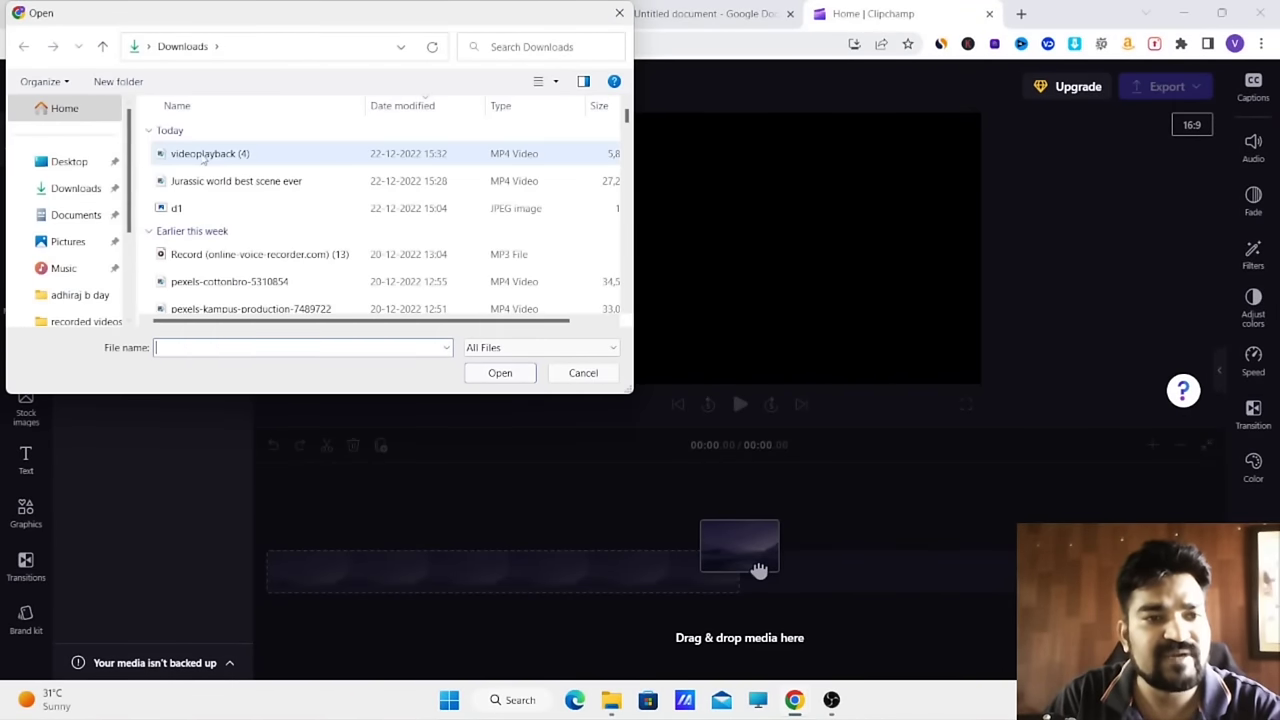
click(205, 155)
click(500, 373)
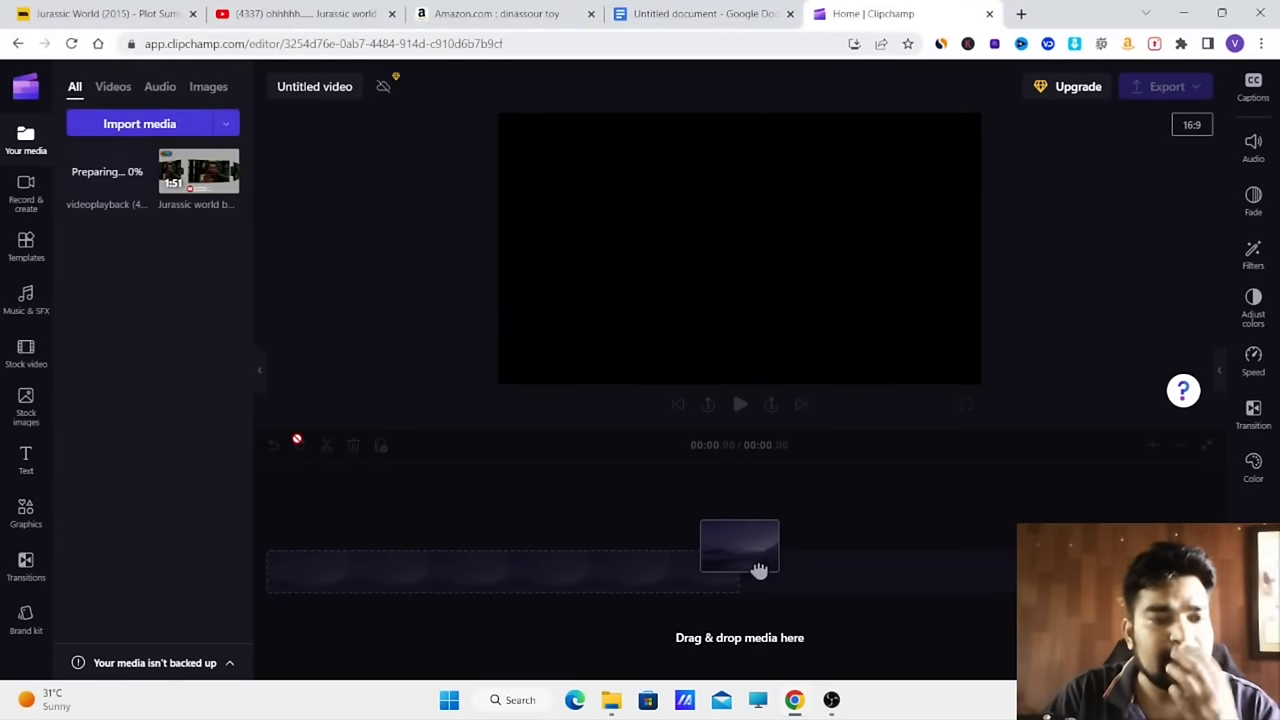
- Add the "Jurassic world best scene ever" video to the timeline, followed by "videoplayback (4)"
drag(297, 436, 760, 570)
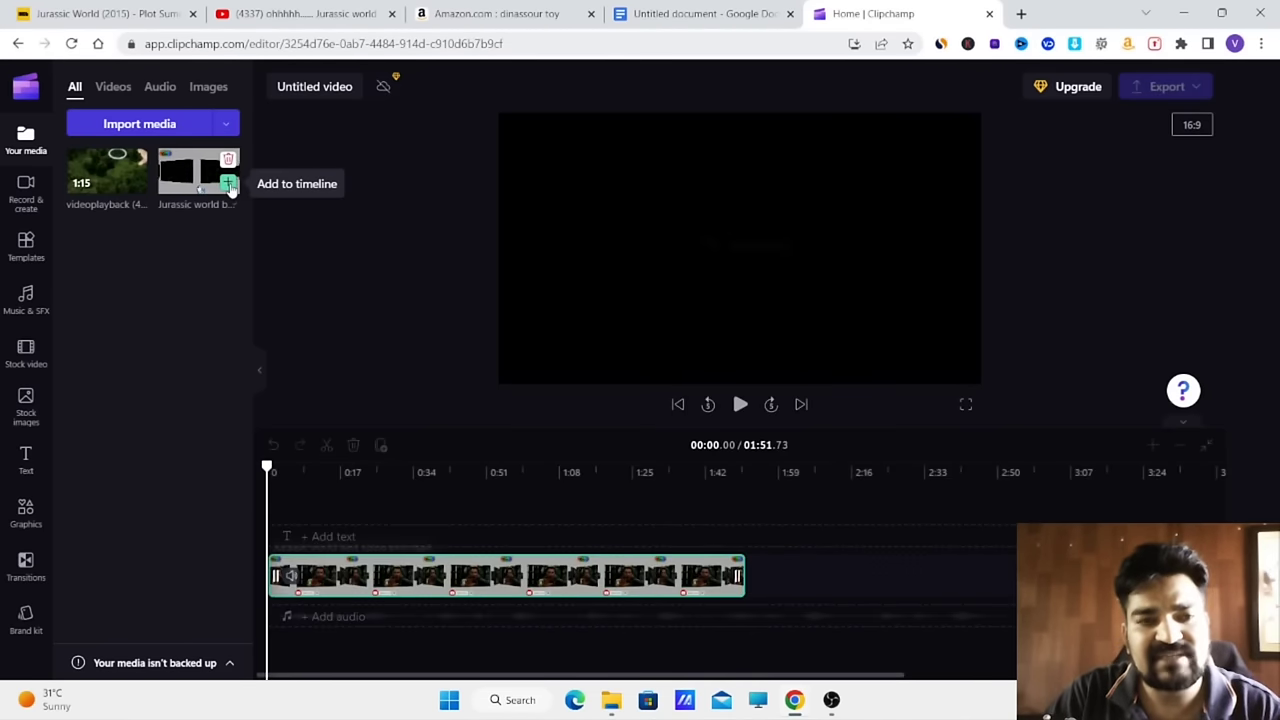
click(229, 183)
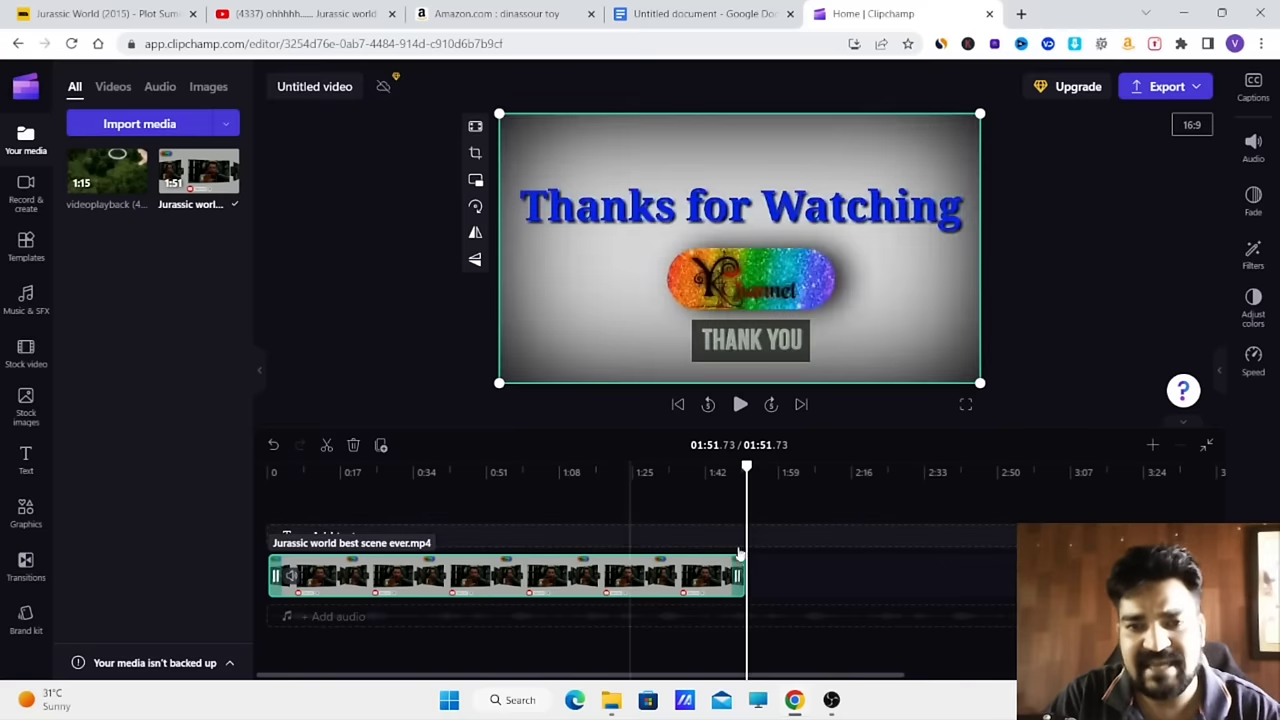
click(135, 183)
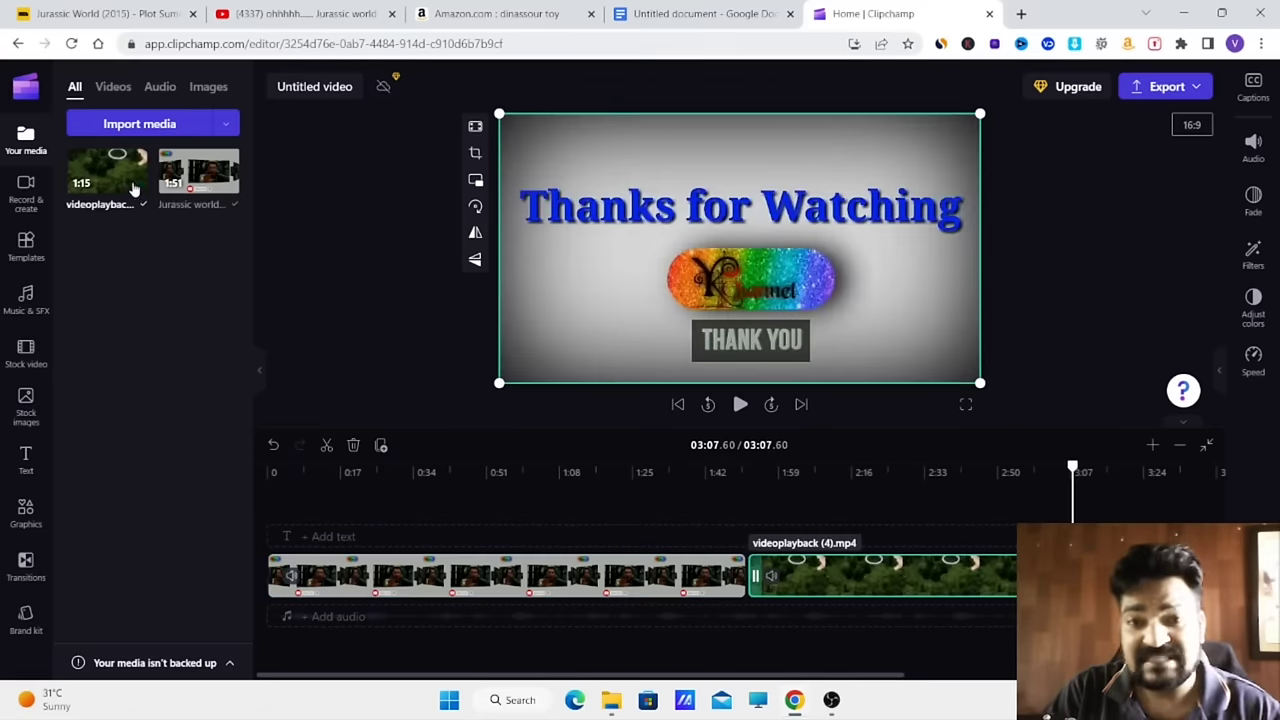
- Mute both timeline clips by setting their audio volume to 0%
click(447, 583)
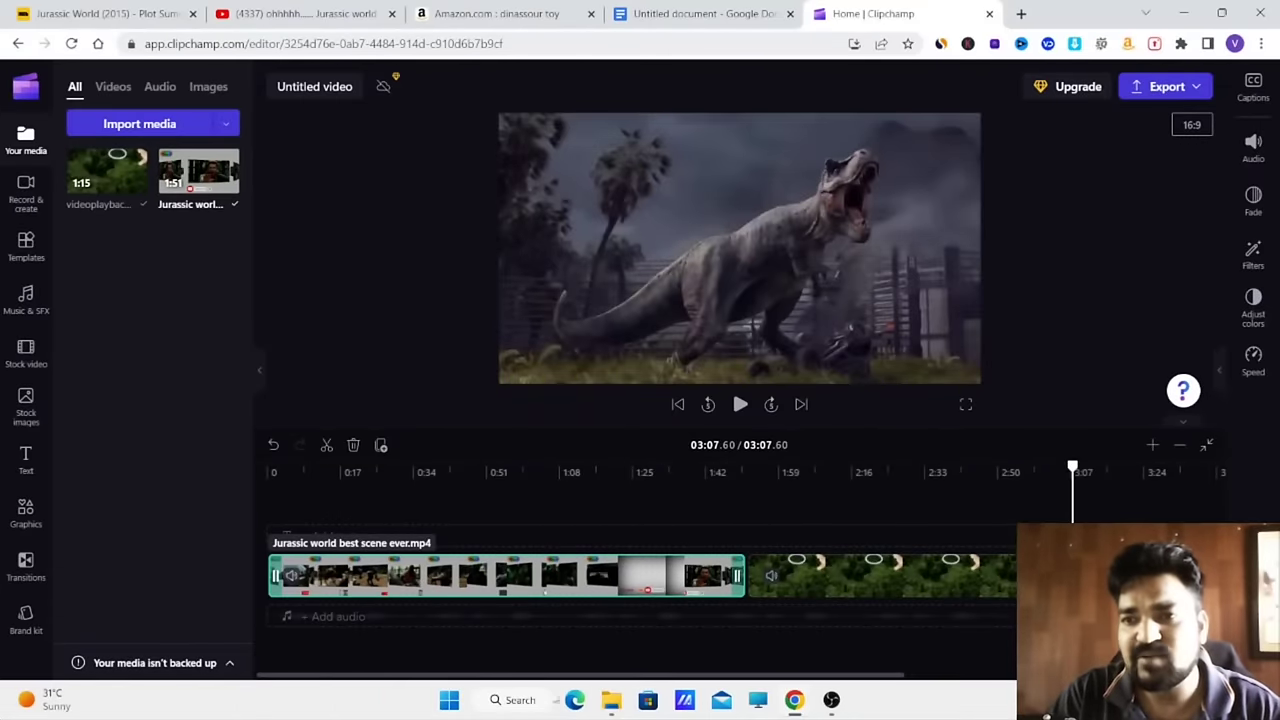
click(1254, 150)
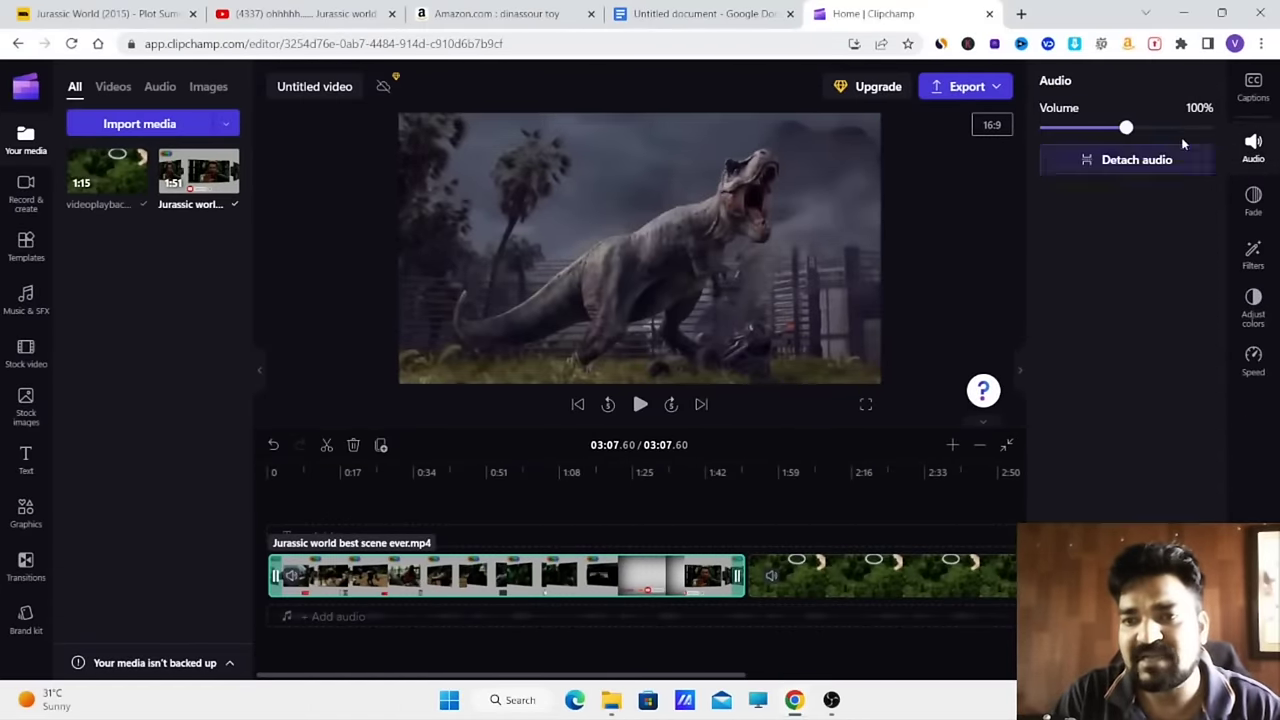
drag(1100, 132, 988, 135)
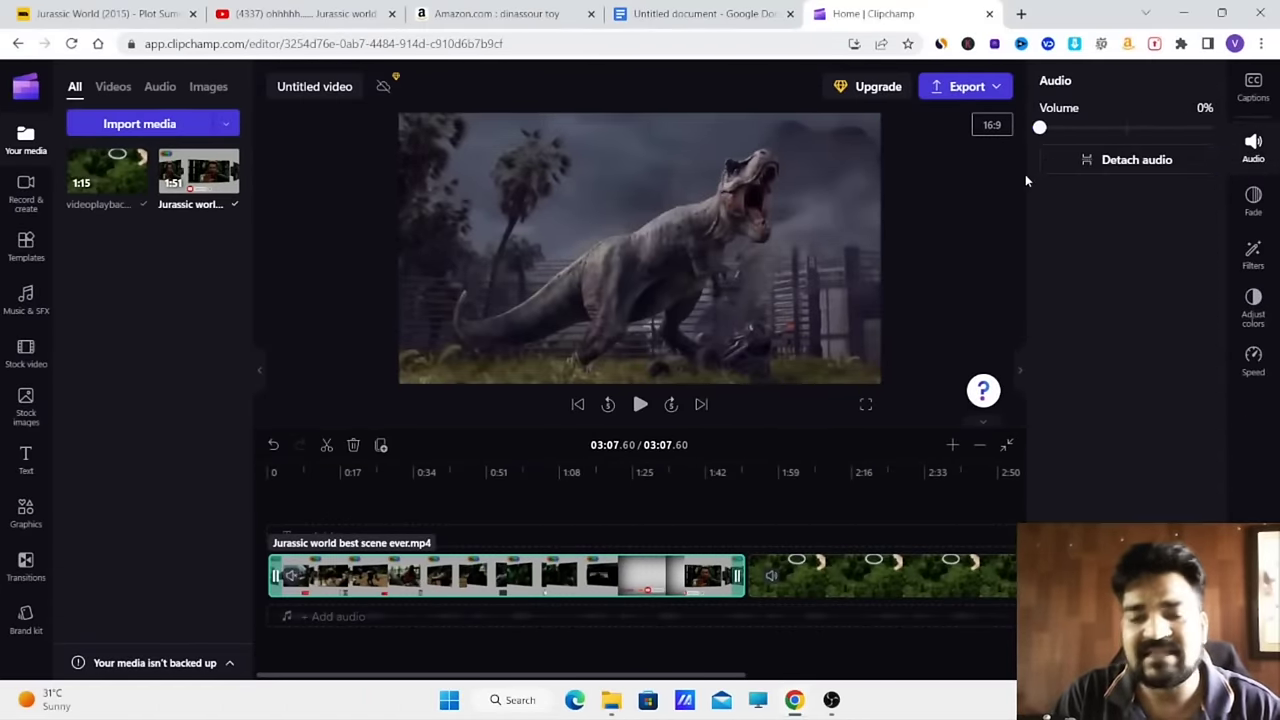
click(810, 586)
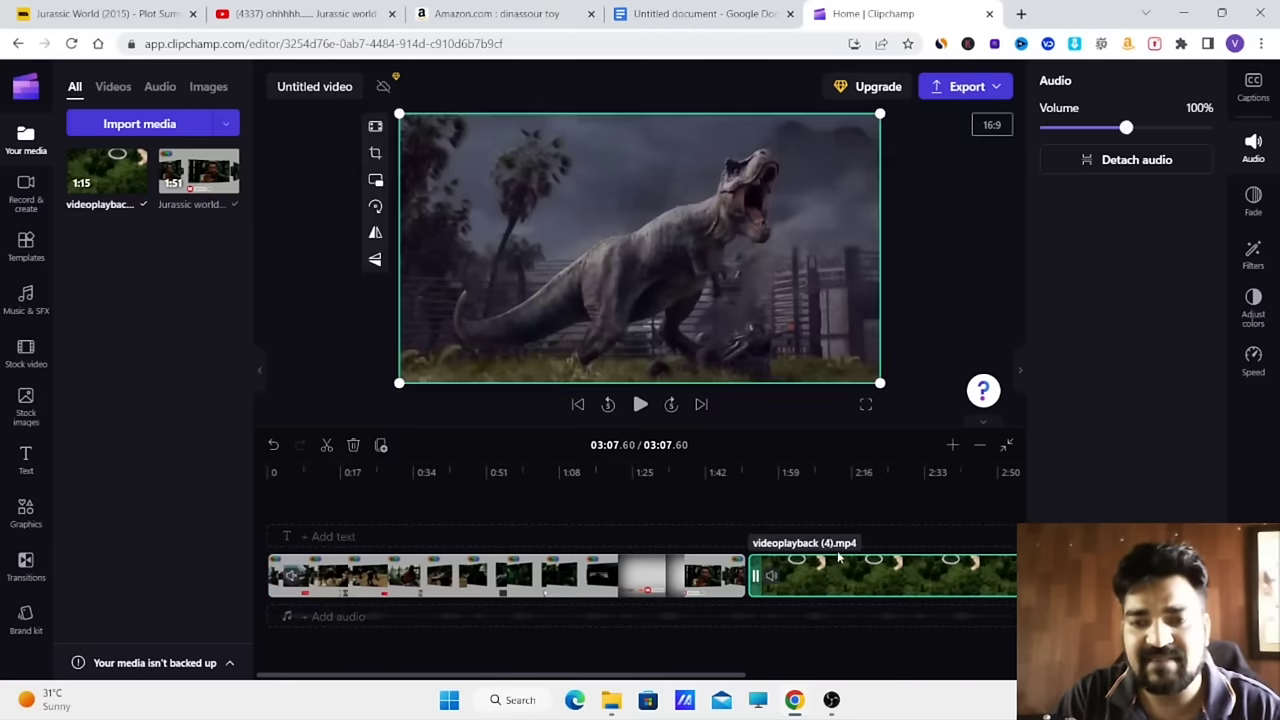
drag(1125, 127, 1025, 130)
click(1018, 370)
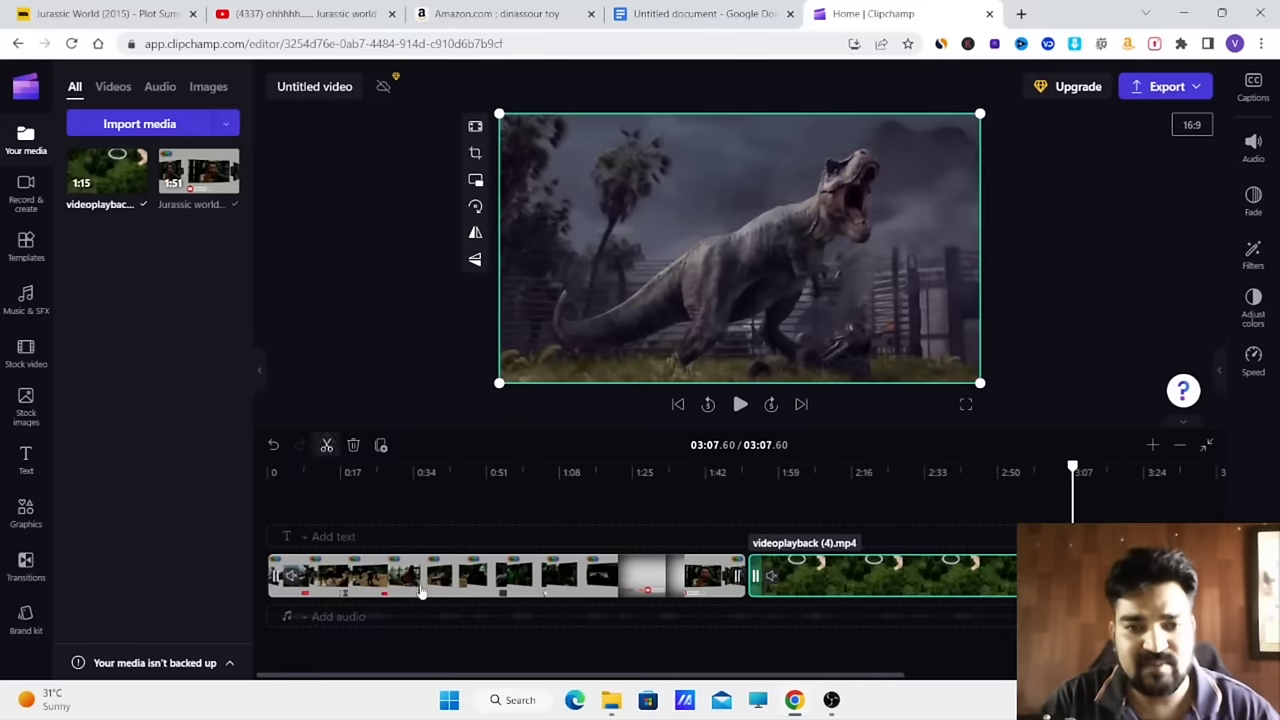
- Split the "Jurassic world best scene ever" clip at about 18 seconds and delete its opening part
click(740, 405)
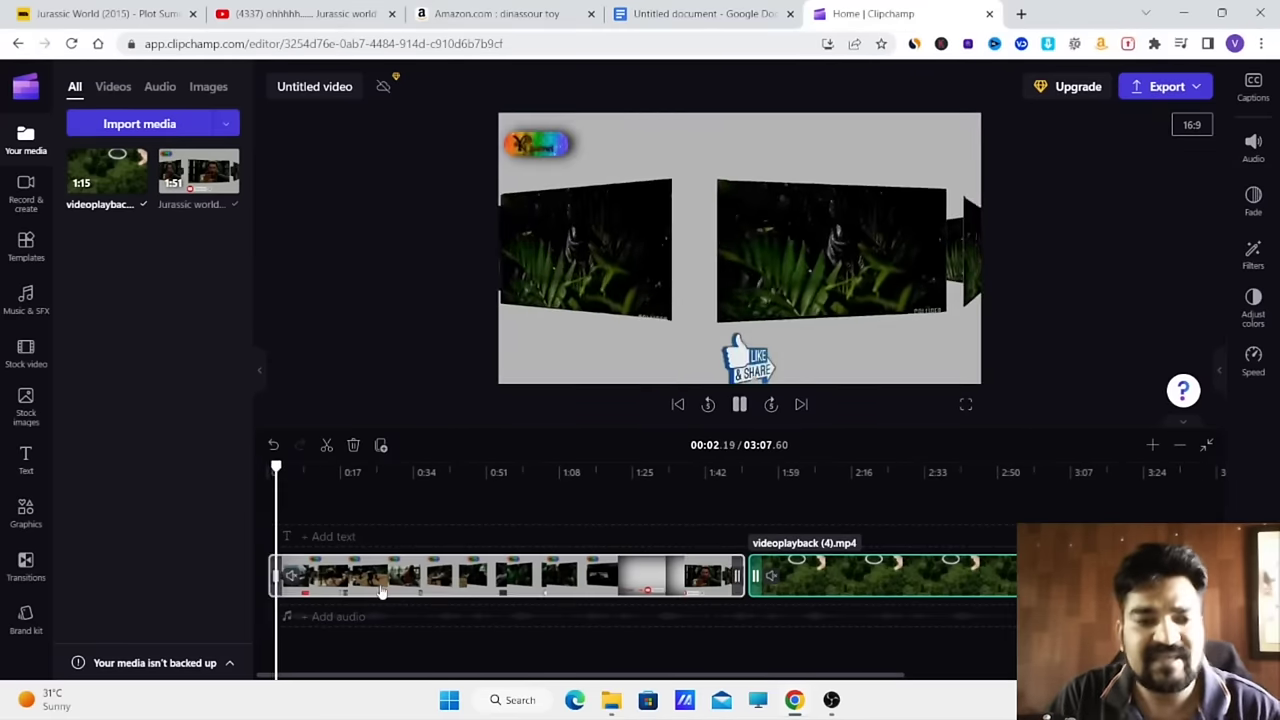
drag(280, 465, 346, 487)
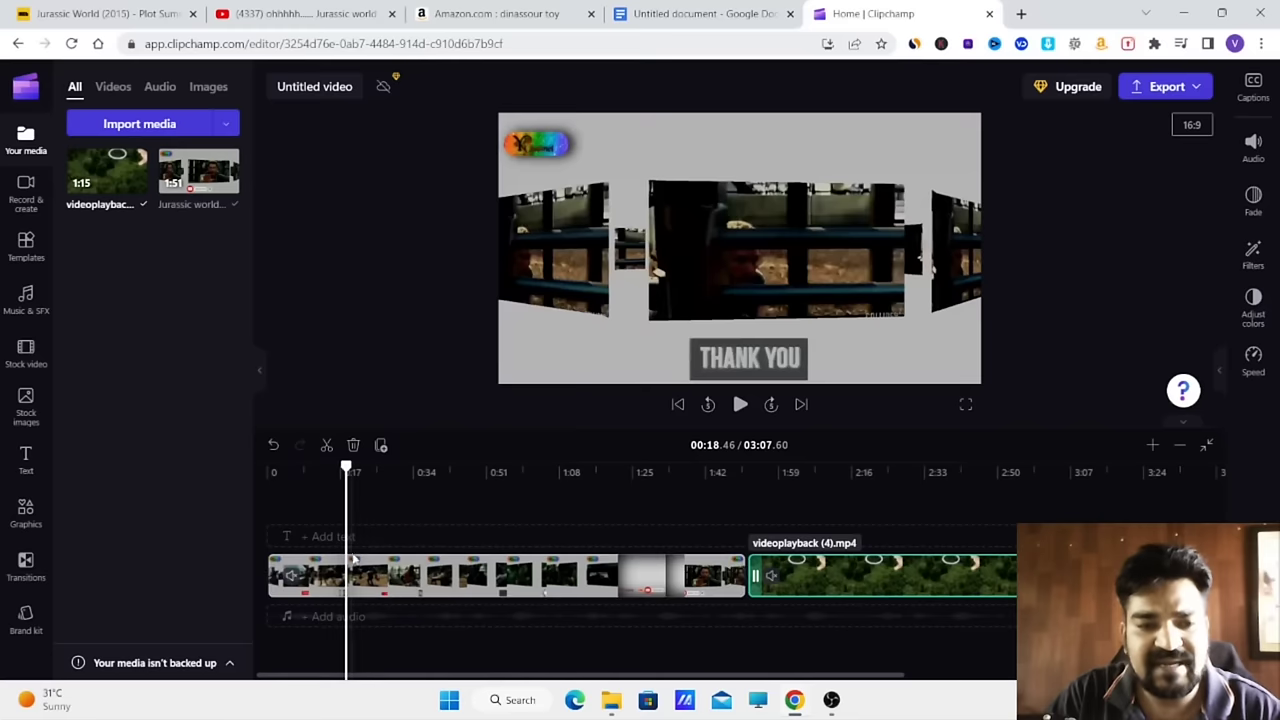
click(327, 447)
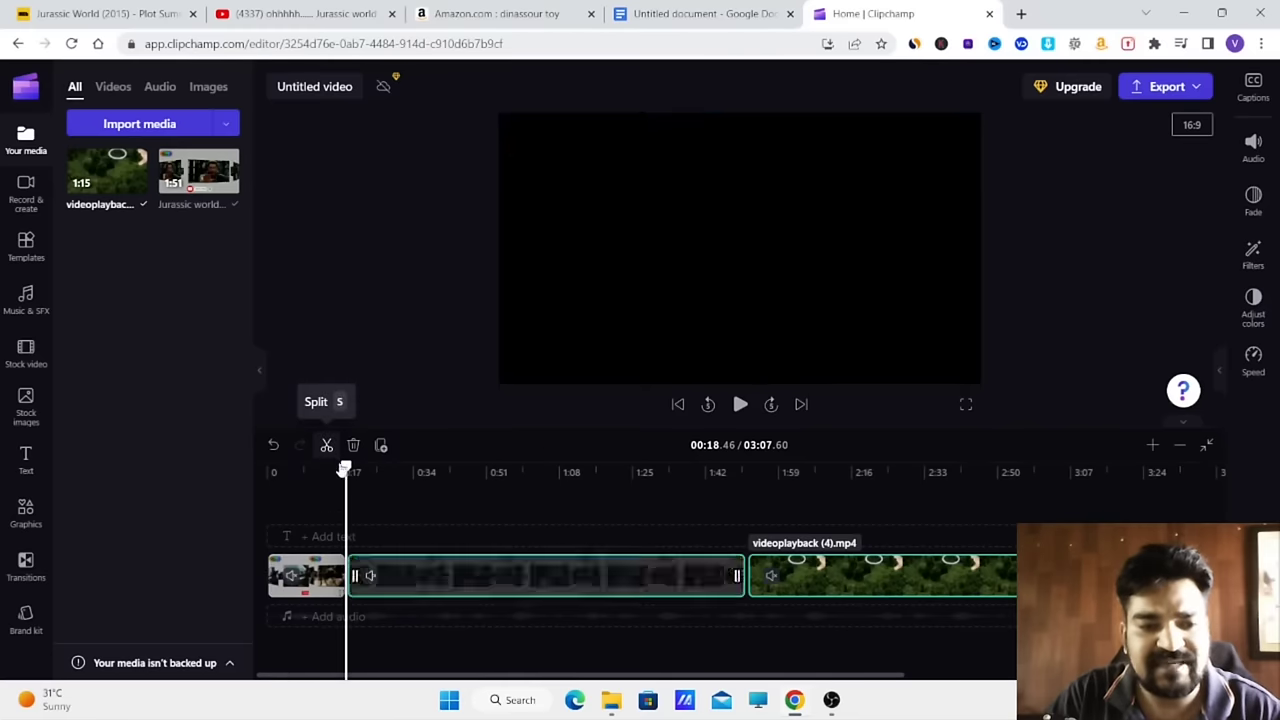
click(308, 574)
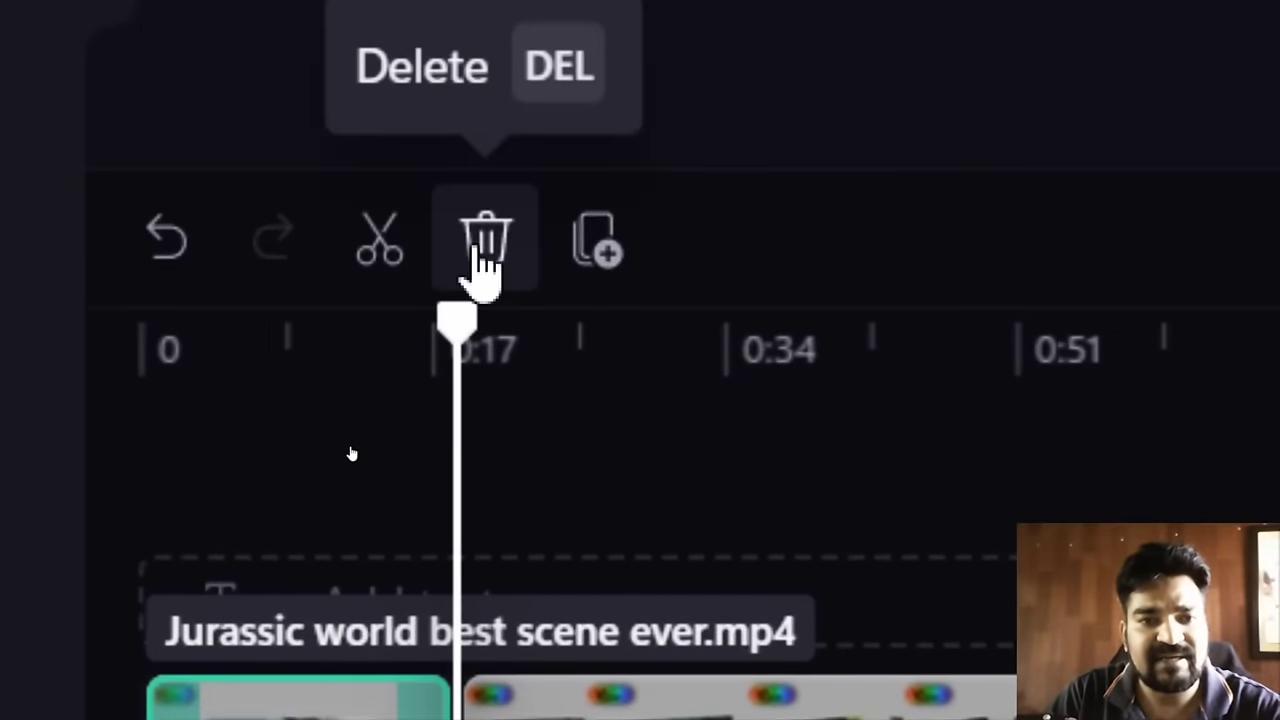
click(484, 242)
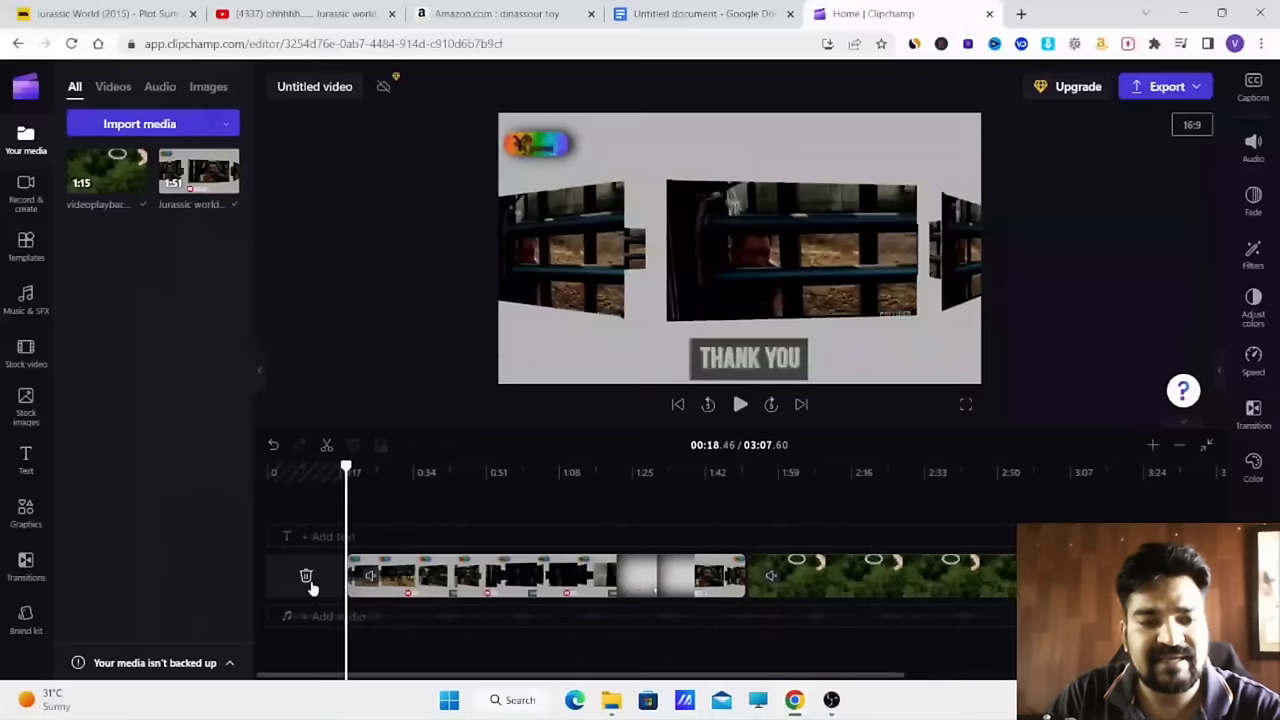
- Close the gap at the timeline start and place "videoplayback (4)" before the remaining "Jurassic world best scene ever" clip
drag(370, 577, 290, 566)
drag(790, 577, 507, 556)
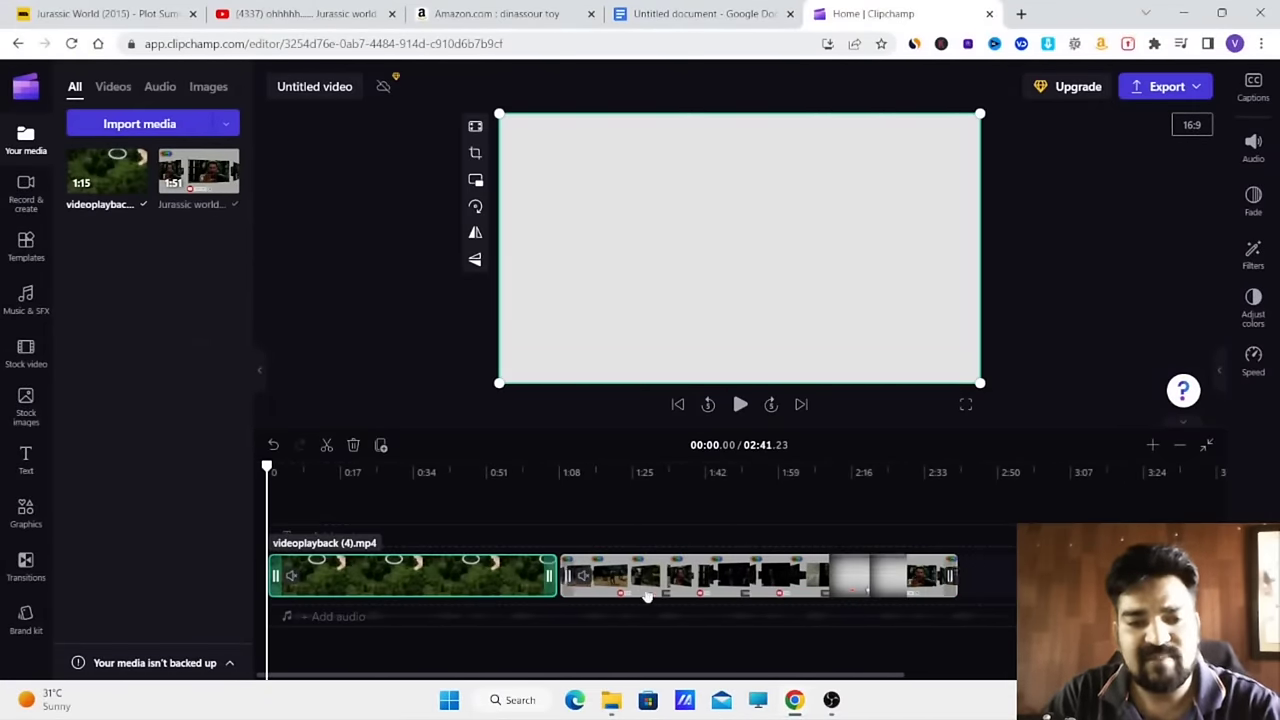
click(614, 585)
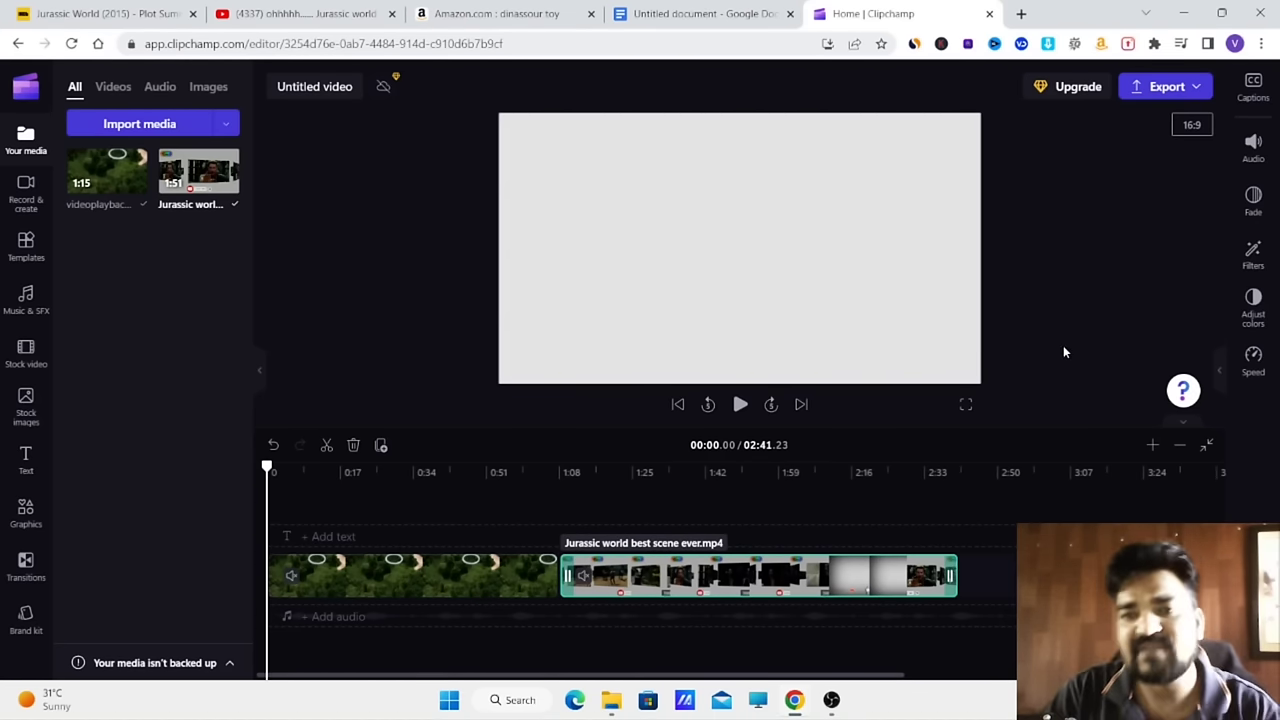
- Switch to the Google Docs script and copy its first two paragraphs
click(1073, 302)
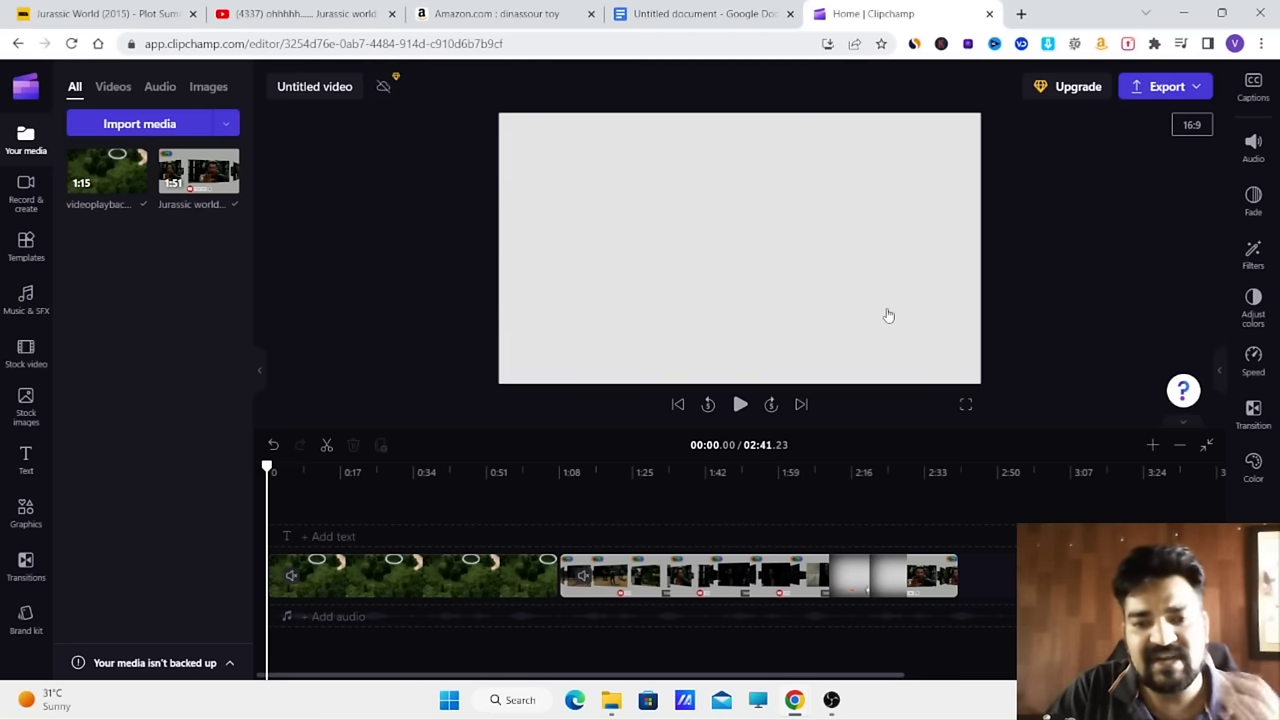
click(733, 14)
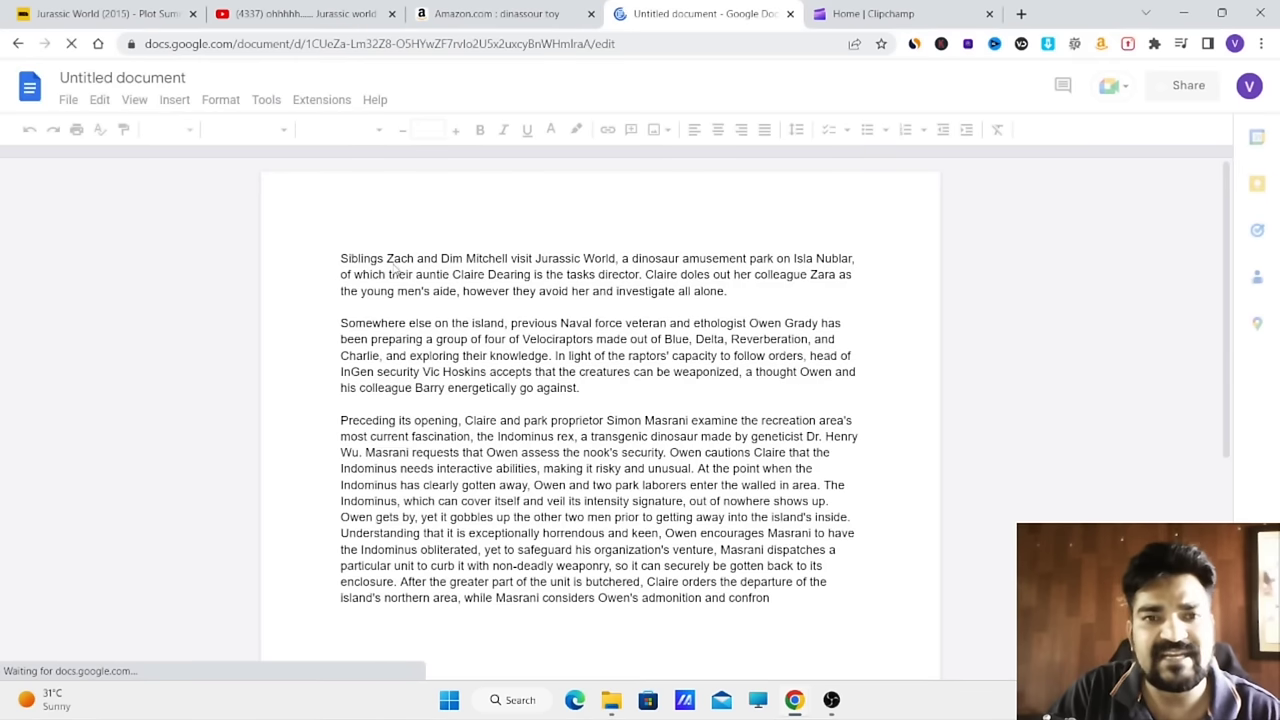
drag(344, 258, 628, 410)
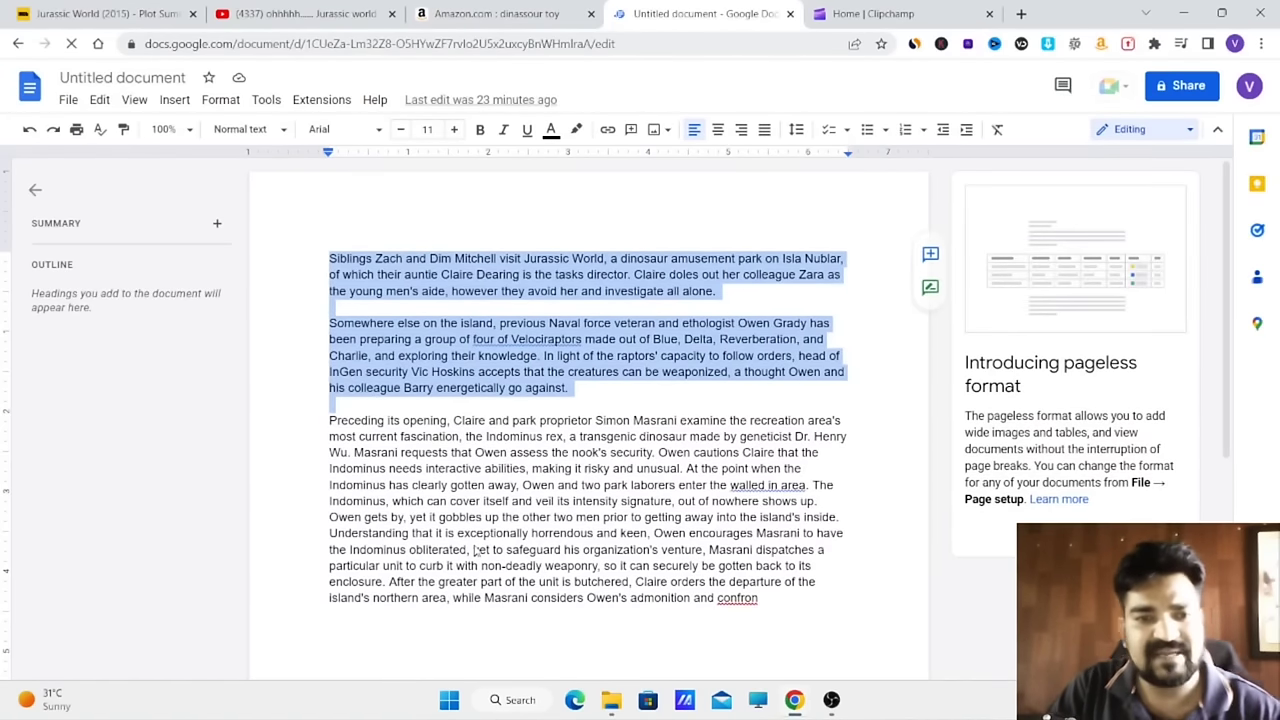
right_click(409, 359)
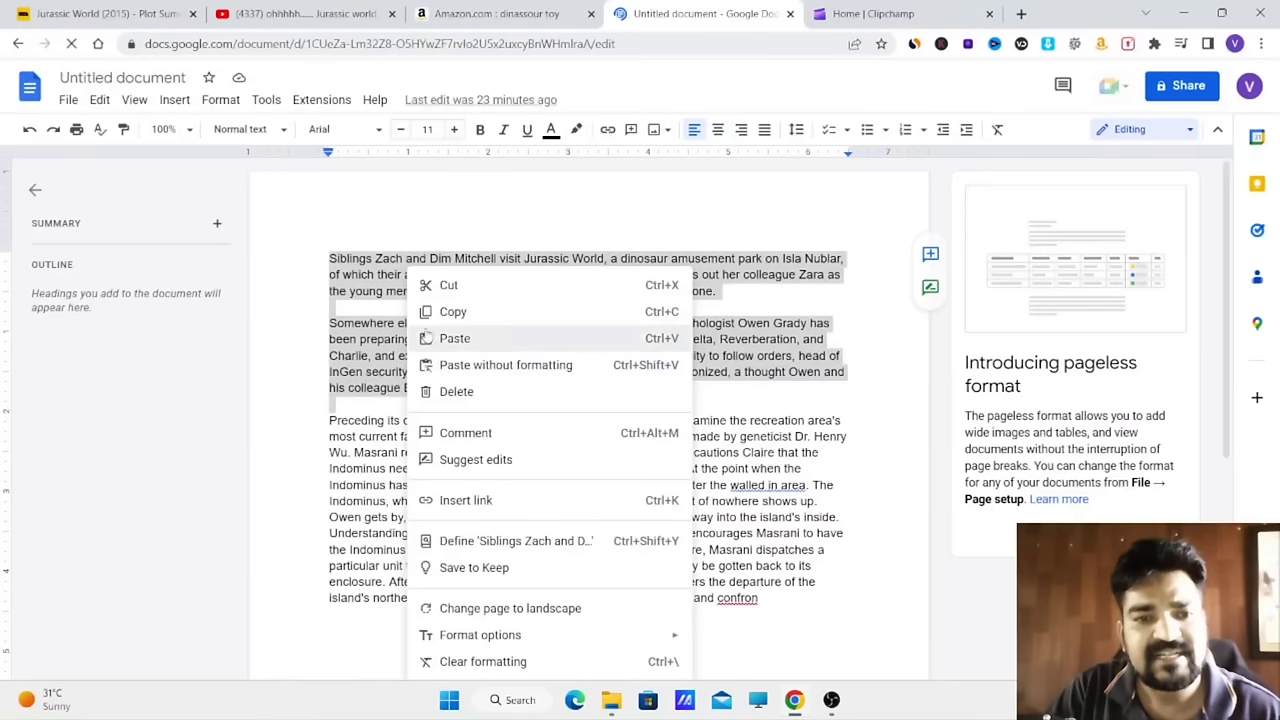
click(477, 316)
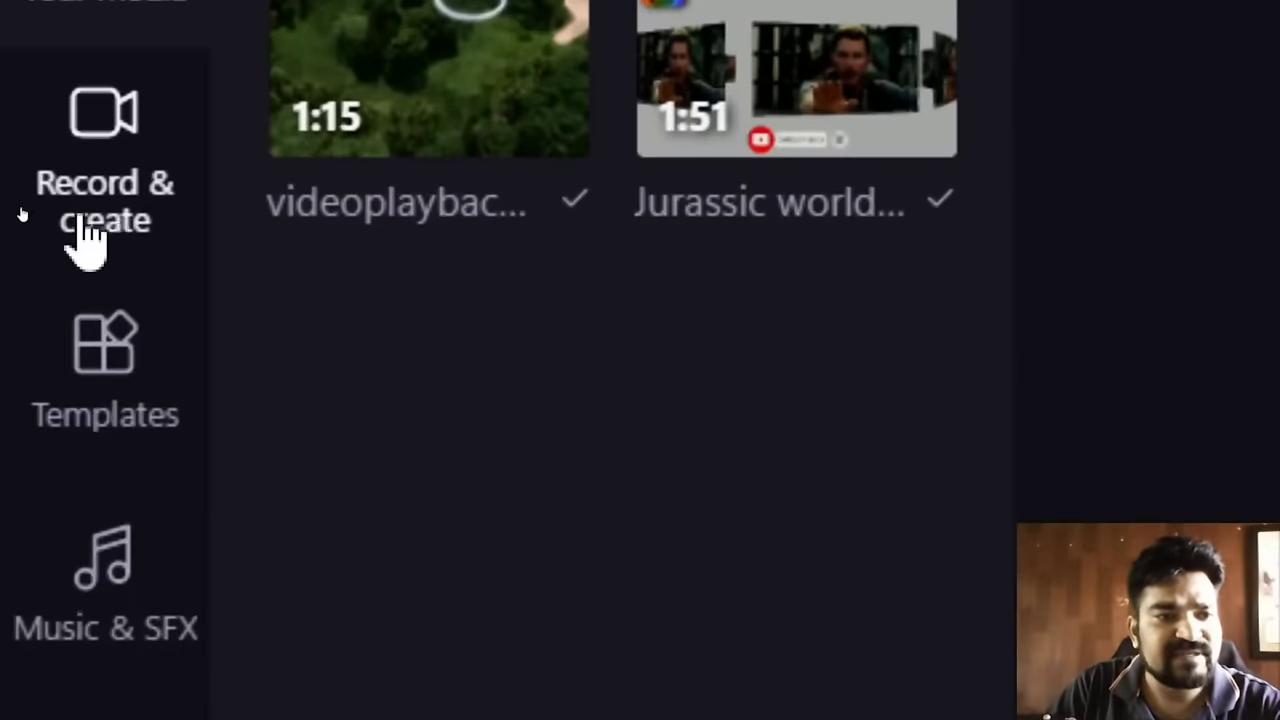
- Start a text-to-speech voiceover in Clipchamp and choose the Amber voice
click(95, 212)
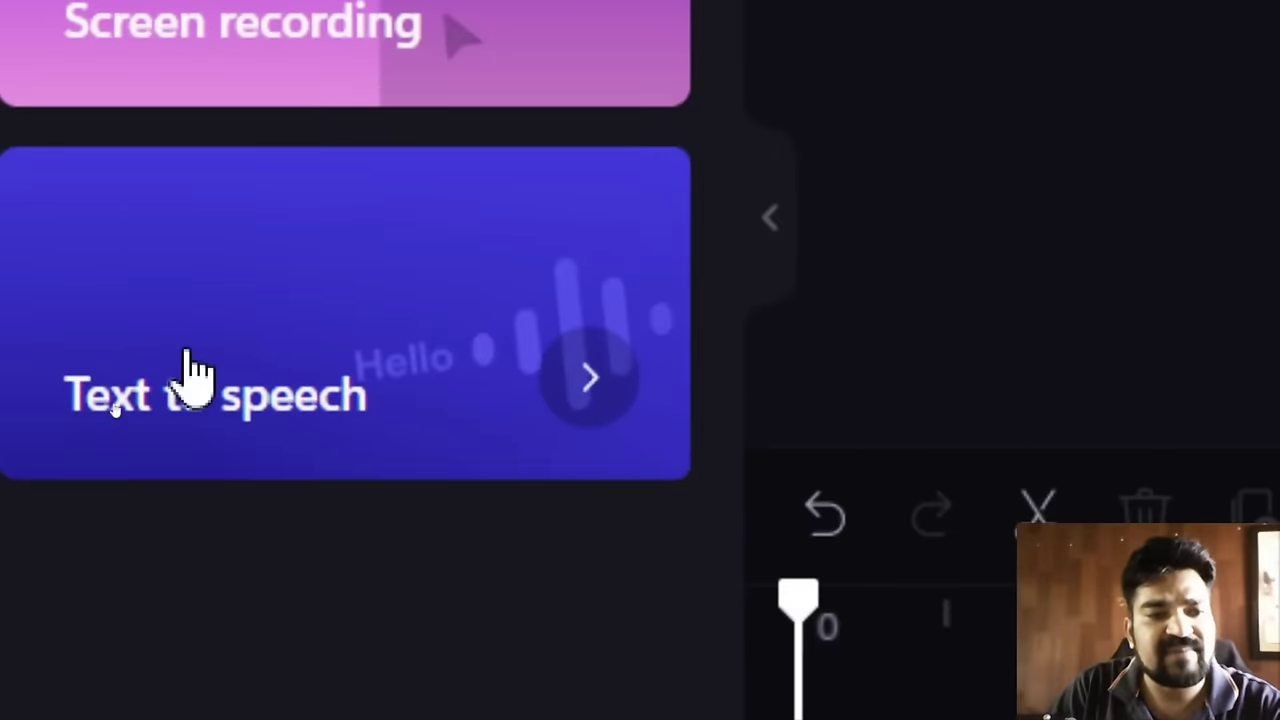
click(195, 370)
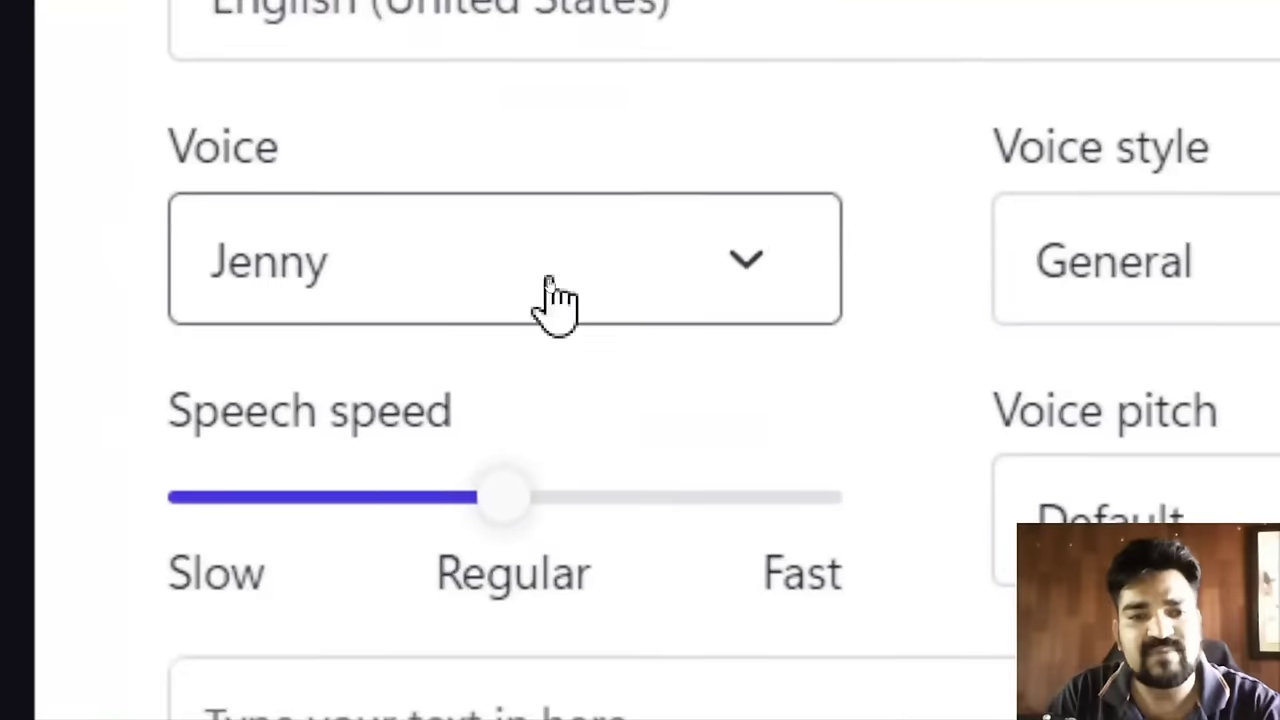
click(548, 295)
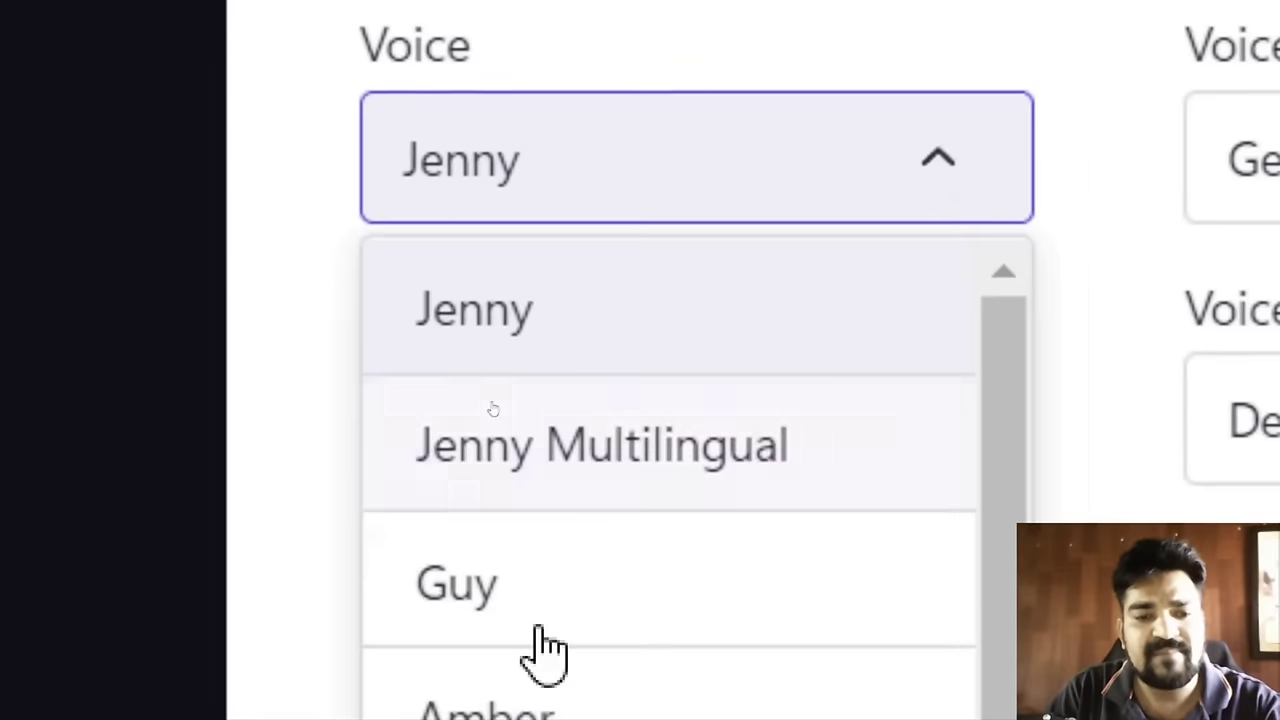
click(427, 440)
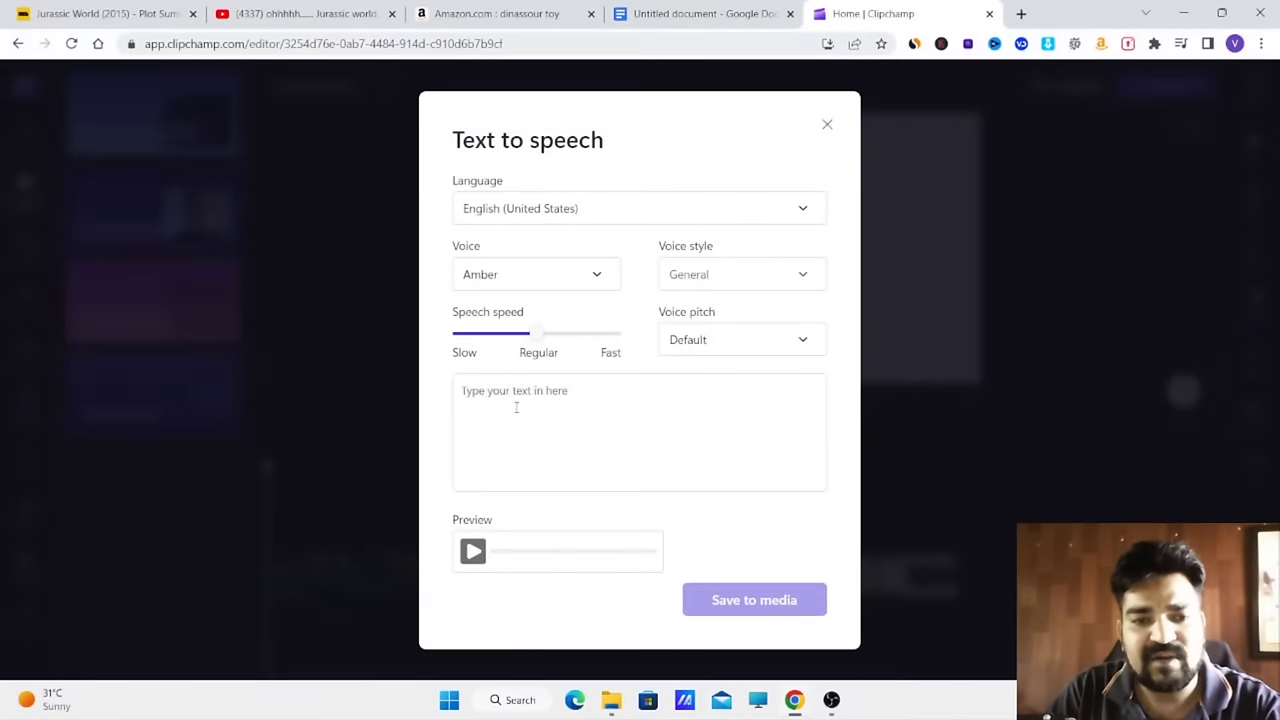
- Paste the two copied script paragraphs as the speech text, preview the voice, and save the voiceover to media
click(520, 403)
key(ctrl+v)
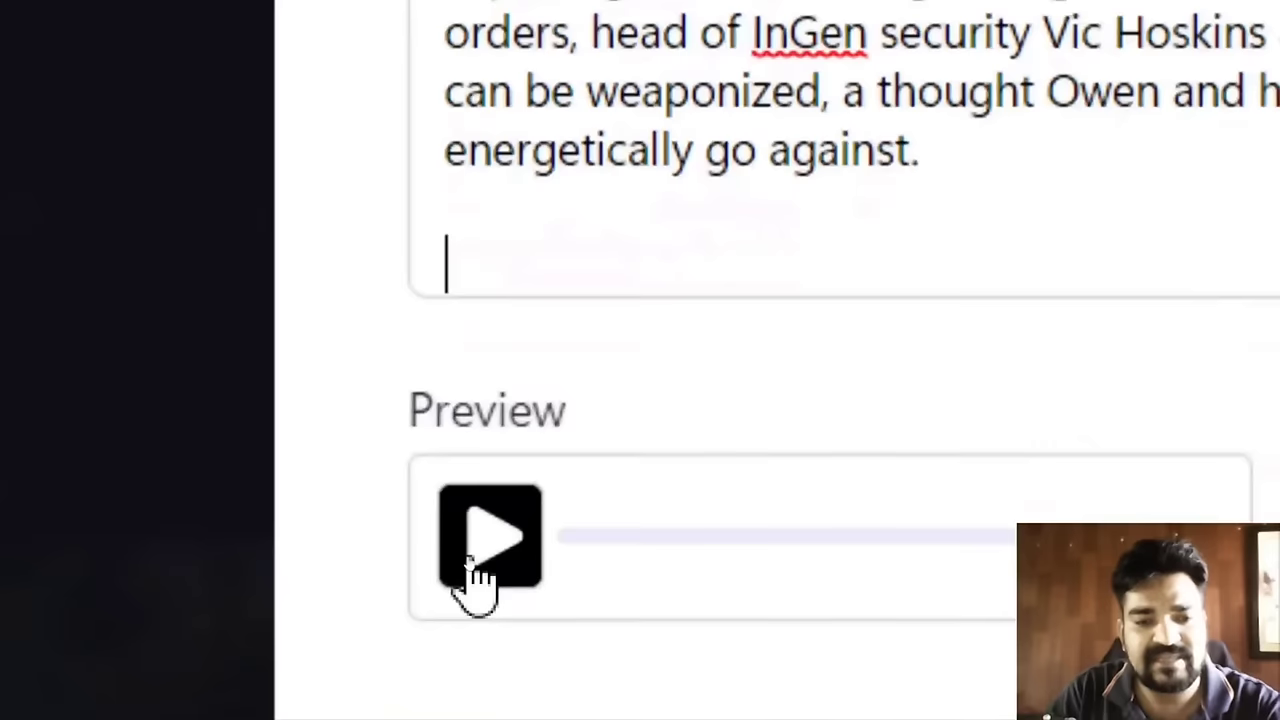
click(471, 558)
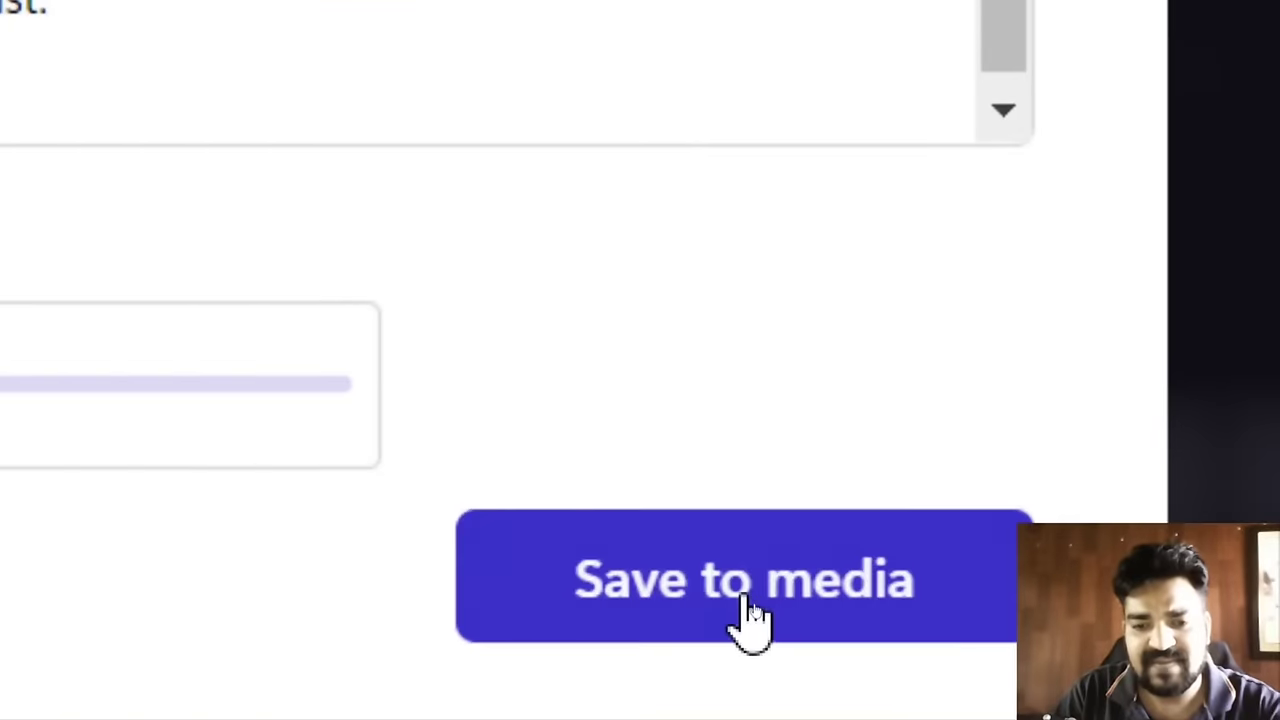
click(754, 605)
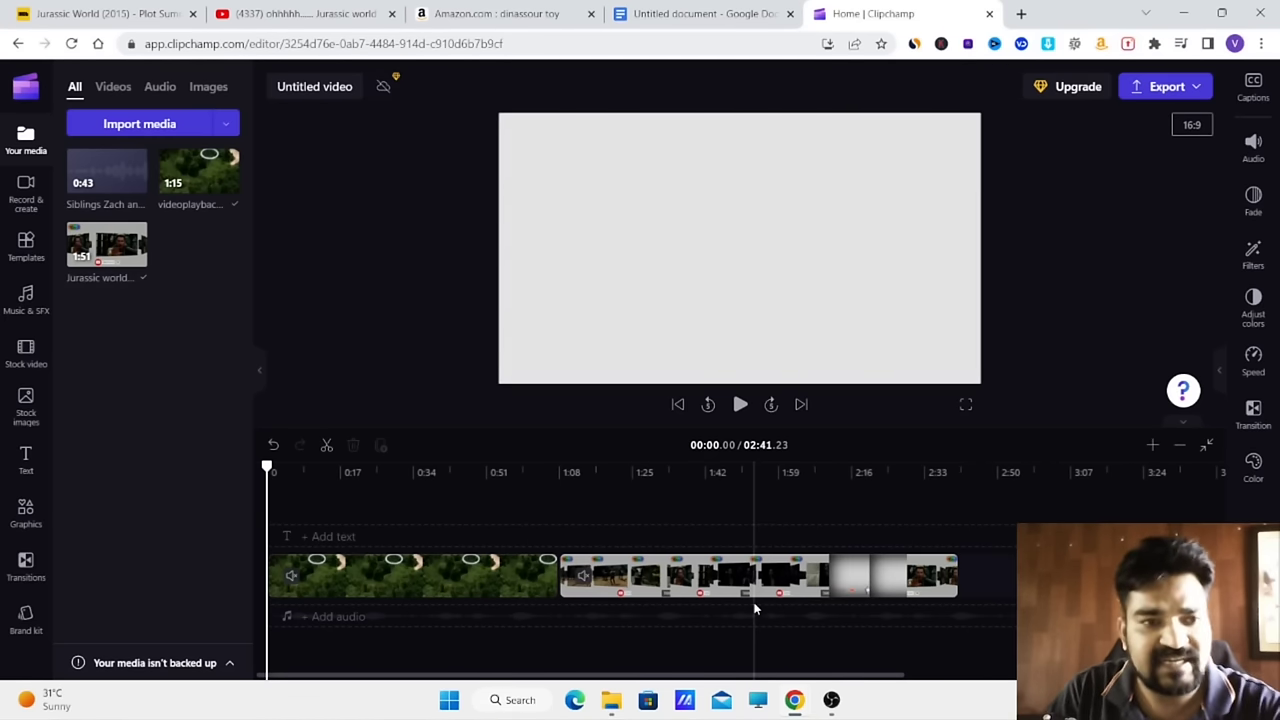
- Add the new voiceover of the first two paragraphs to the start of the timeline
click(718, 574)
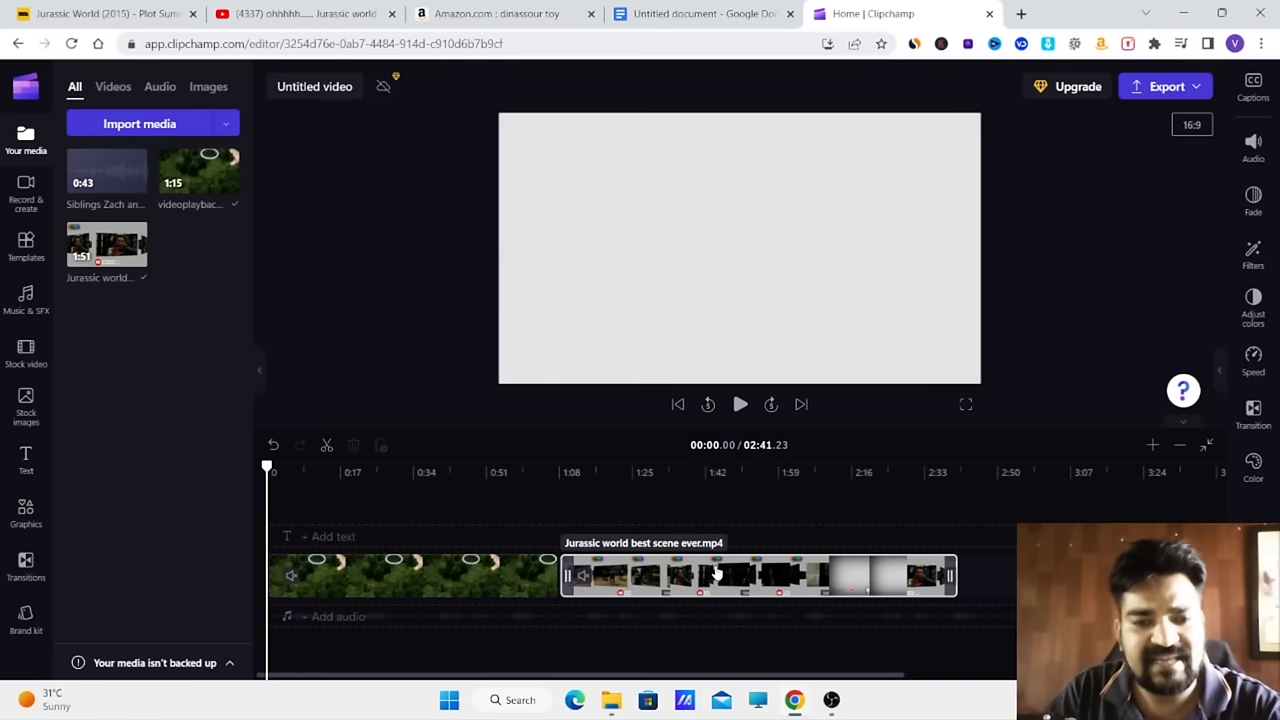
click(162, 277)
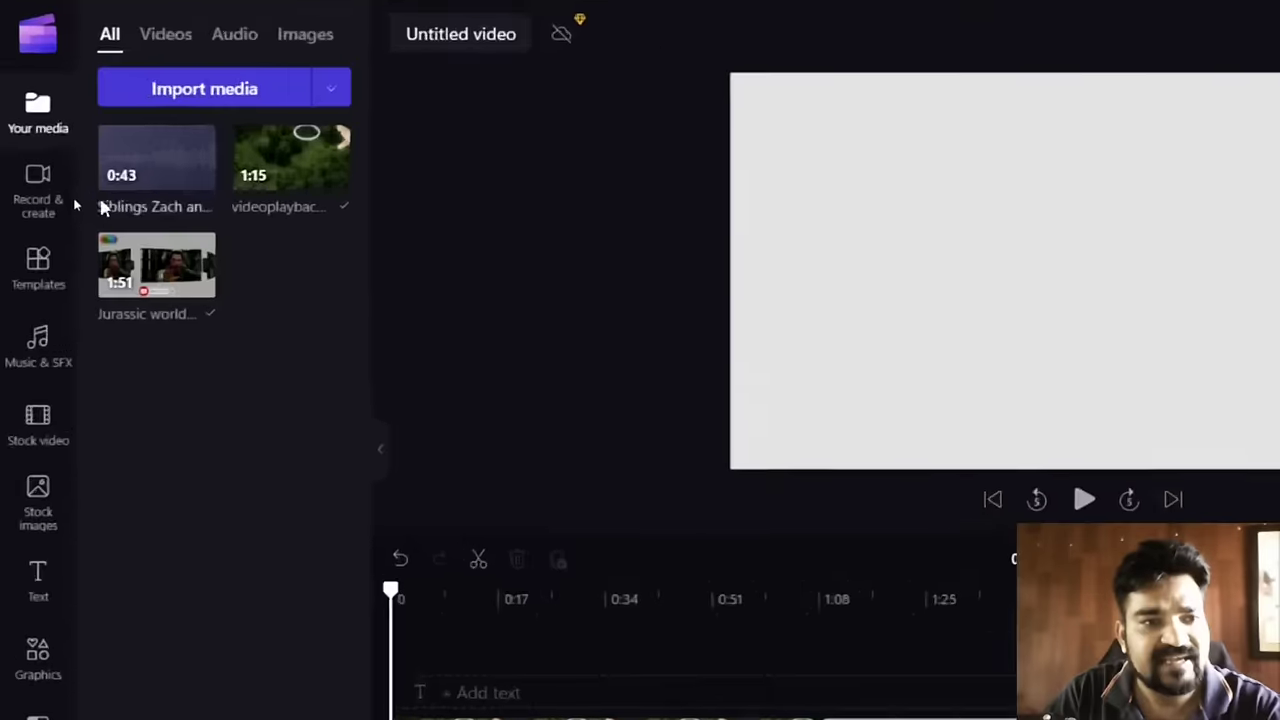
mouse_move(112, 181)
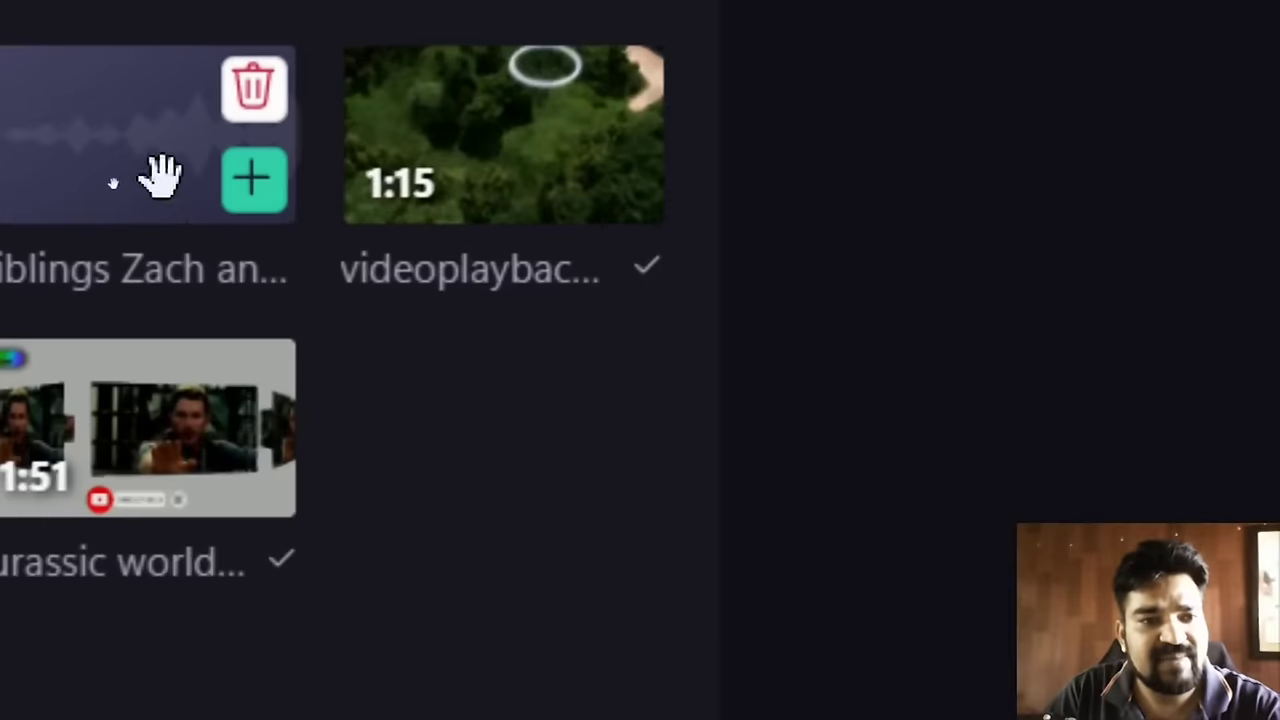
click(255, 192)
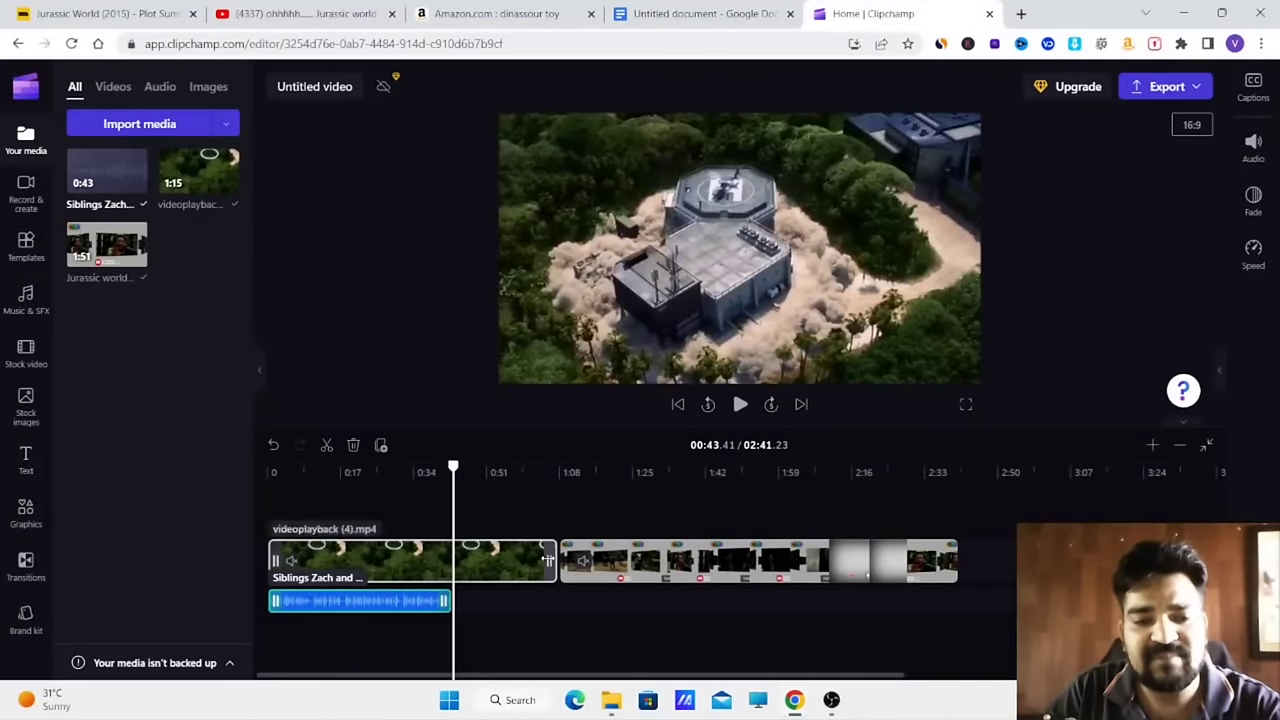
- Trim the end of "videoplayback (4)" to the voiceover's end at about 43 seconds and move the "Jurassic world best scene ever" clip directly behind it
drag(548, 560, 442, 565)
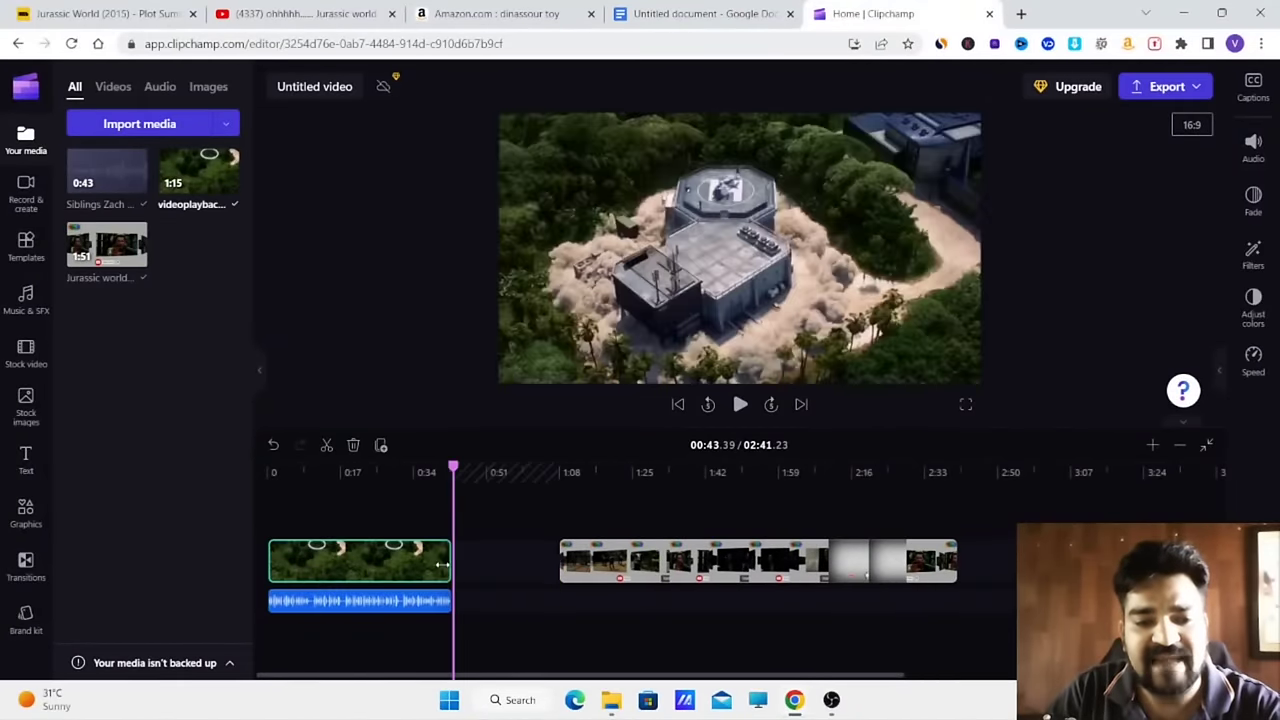
click(537, 627)
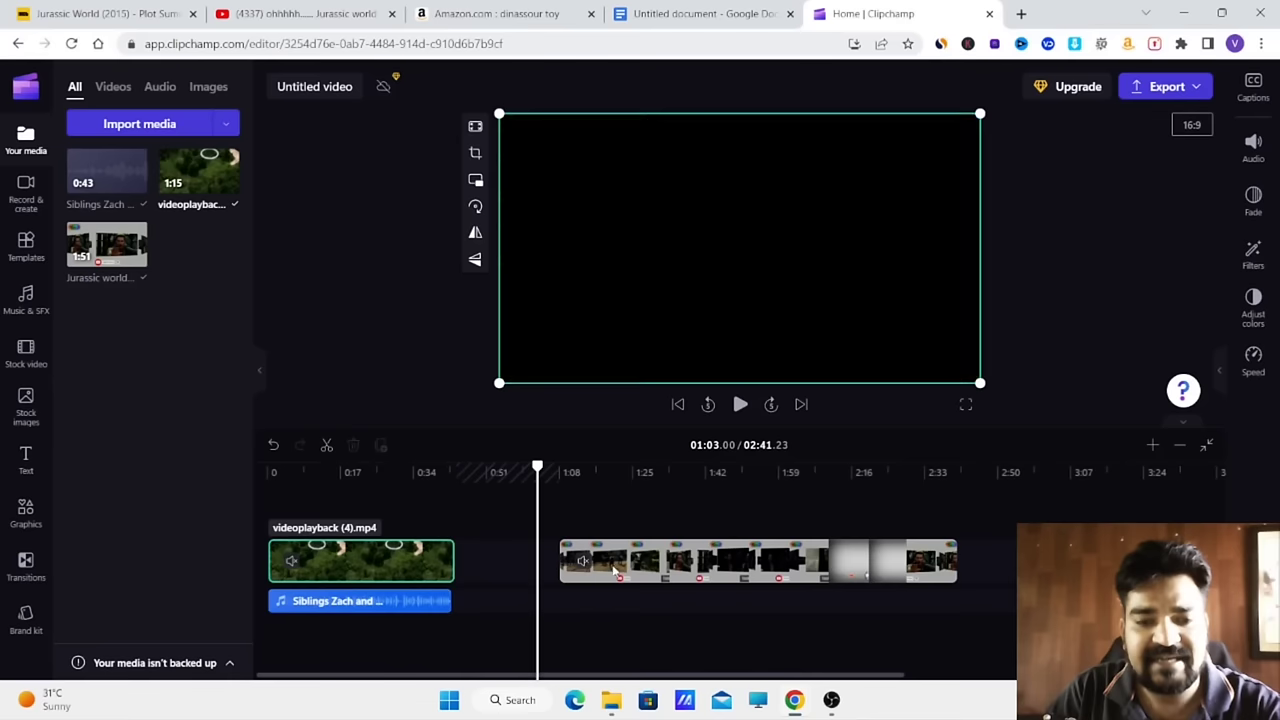
drag(580, 562, 508, 563)
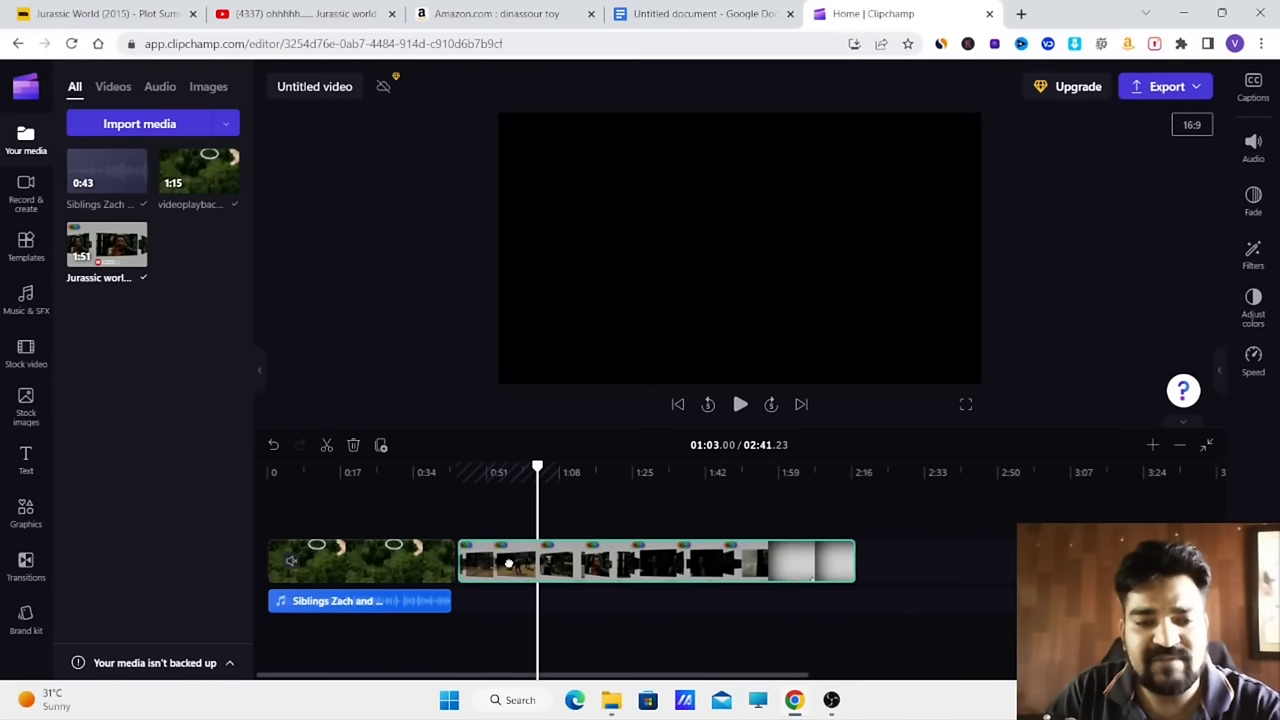
click(794, 206)
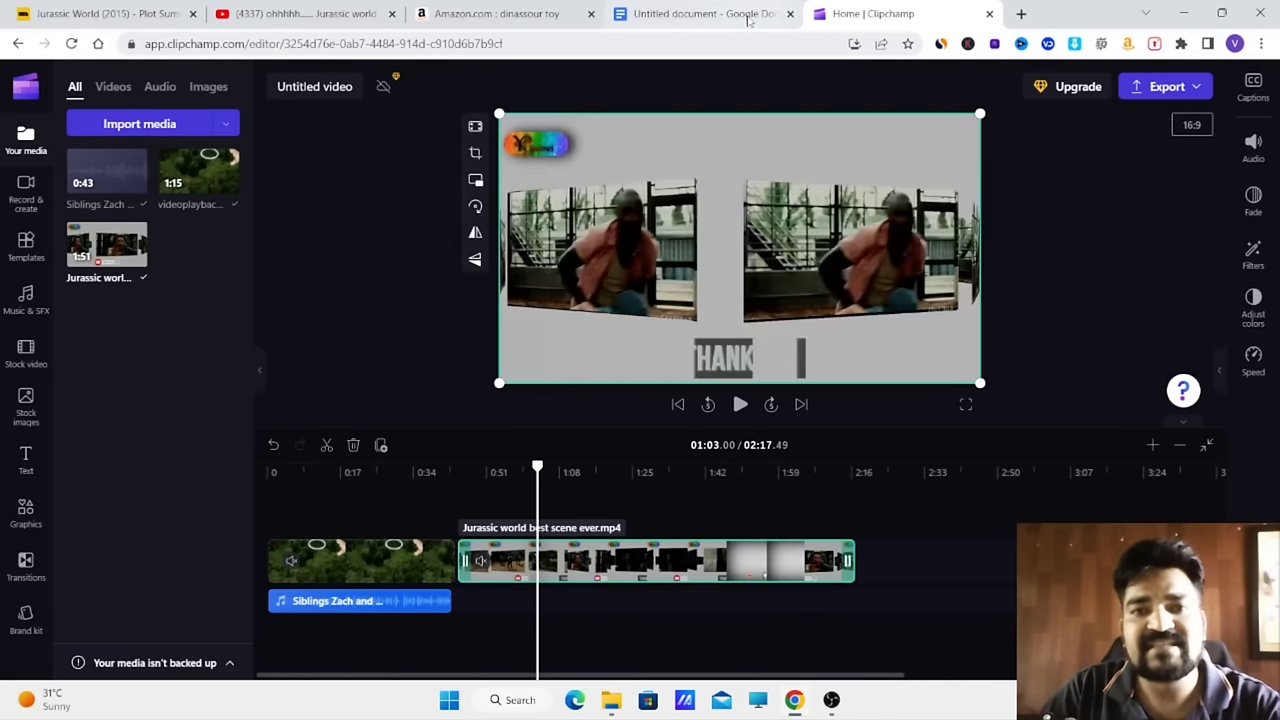
- Switch to the Google Docs script and copy the third paragraph from "Preceding its opening" through "dispatches"
click(700, 20)
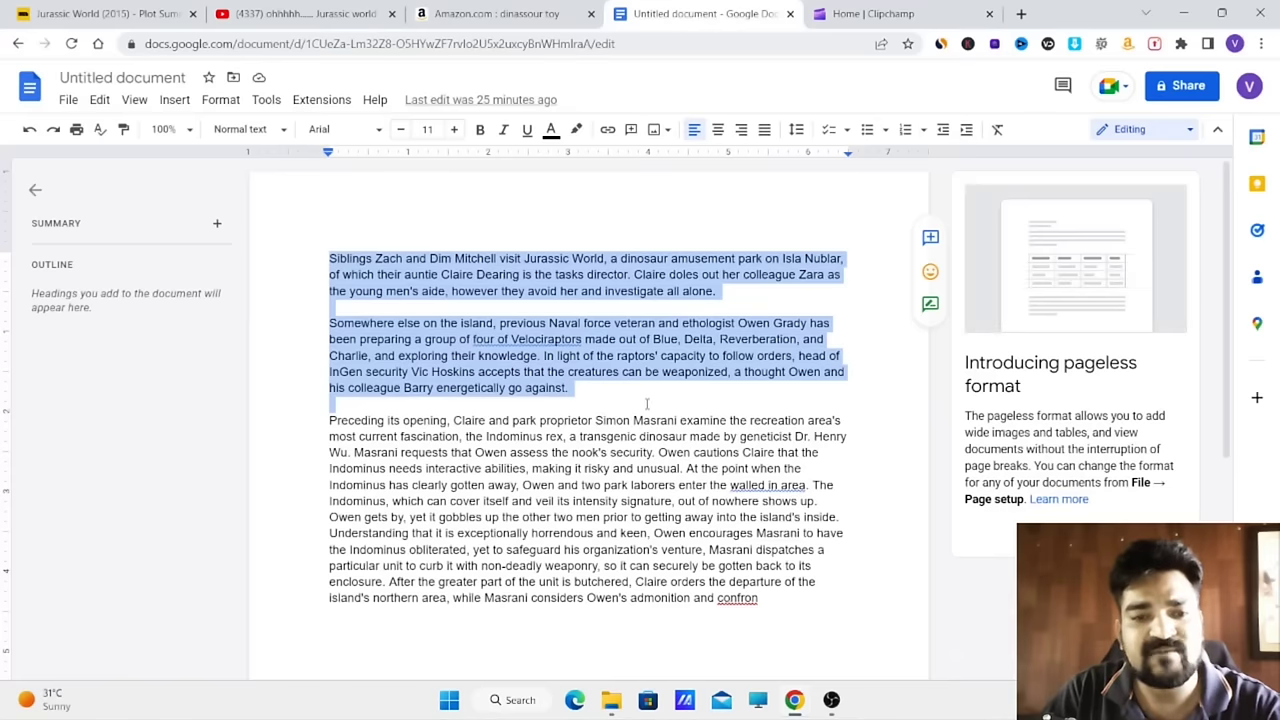
click(590, 404)
drag(329, 420, 760, 598)
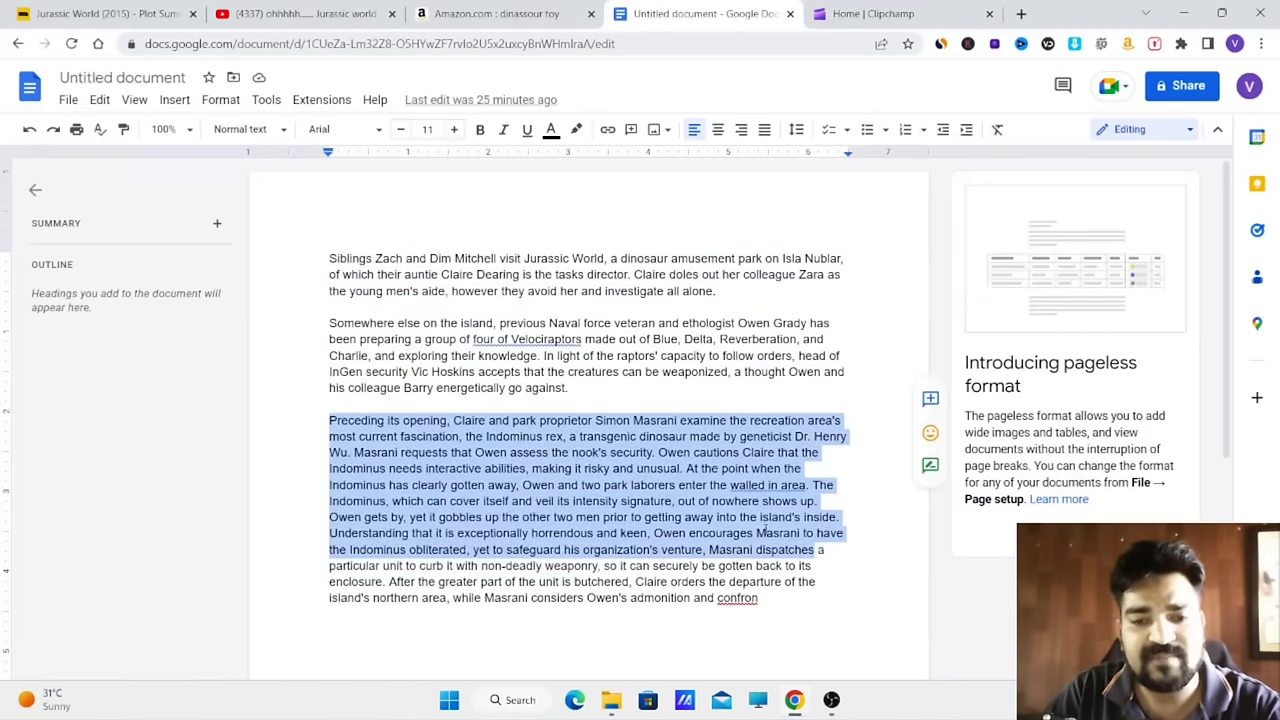
right_click(650, 496)
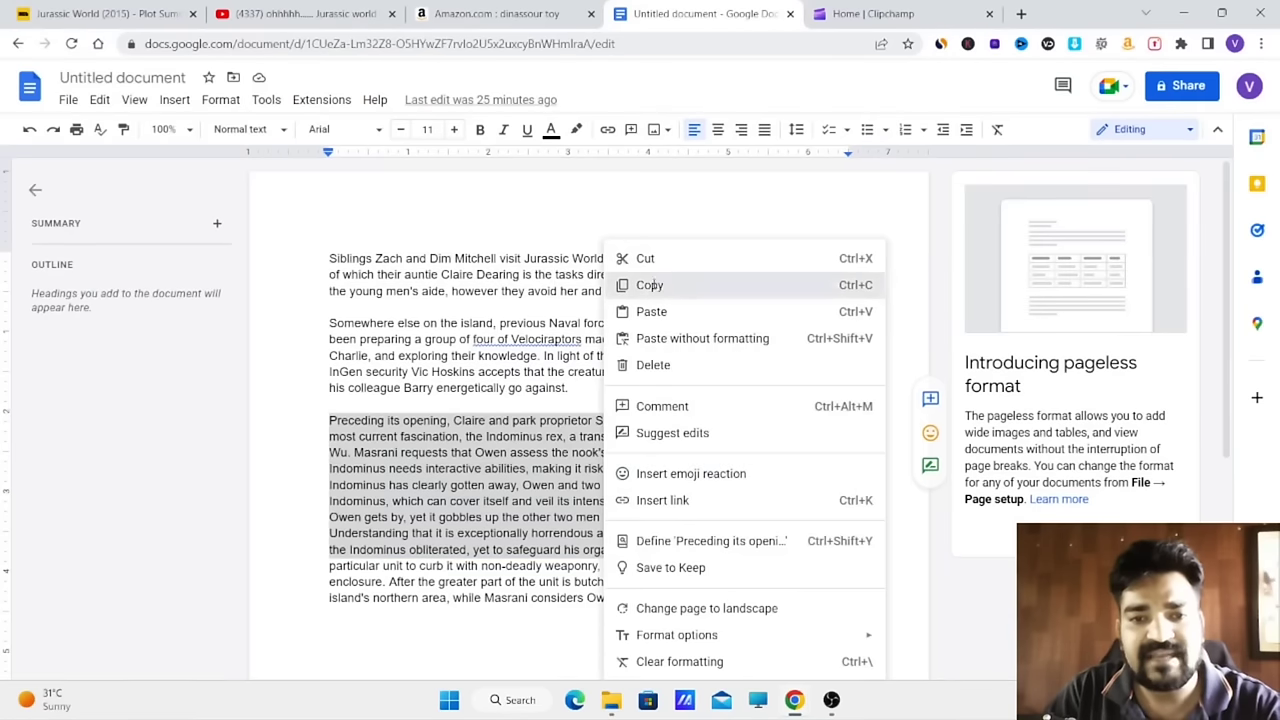
click(652, 285)
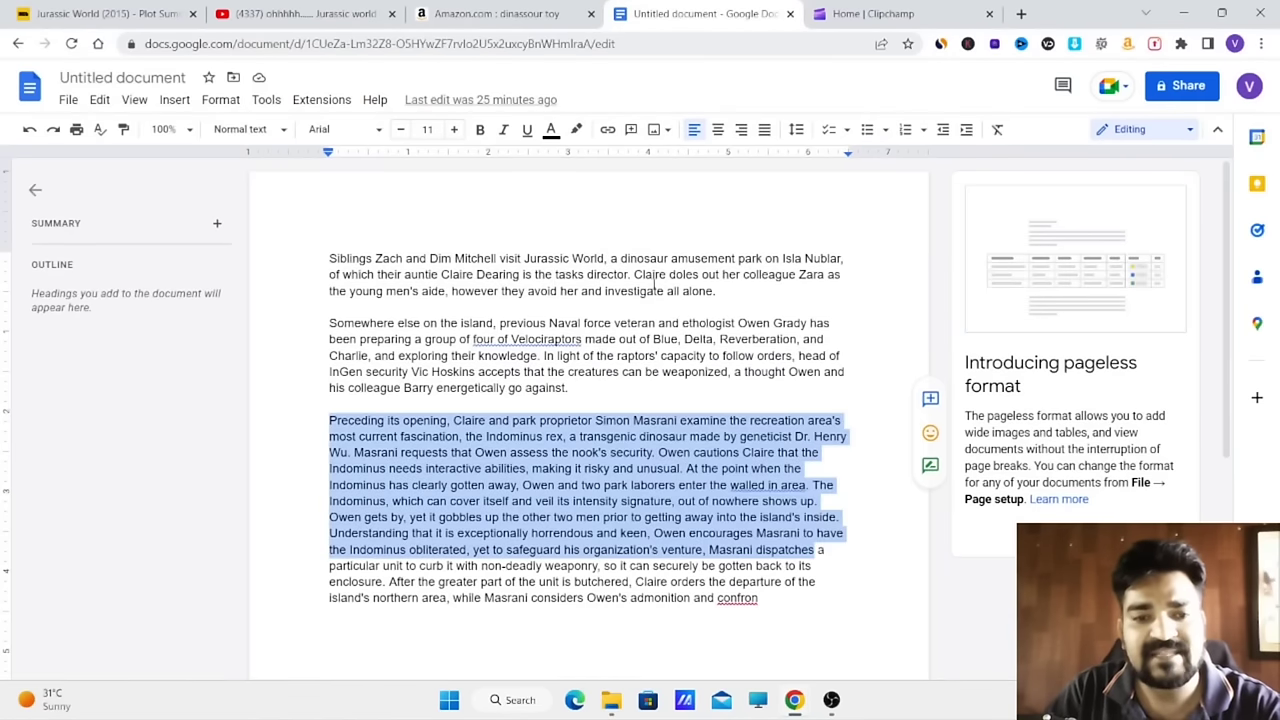
- Return to Clipchamp and start a second text-to-speech voiceover using the Amber voice
click(858, 14)
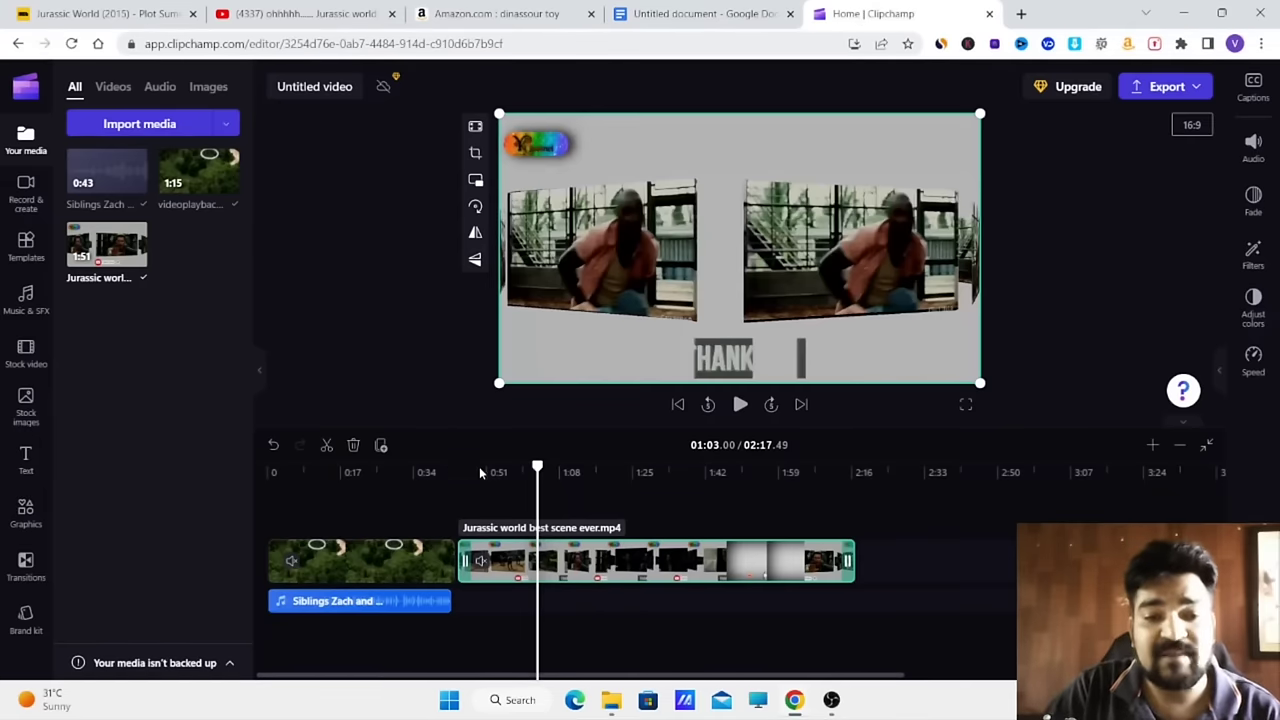
click(24, 200)
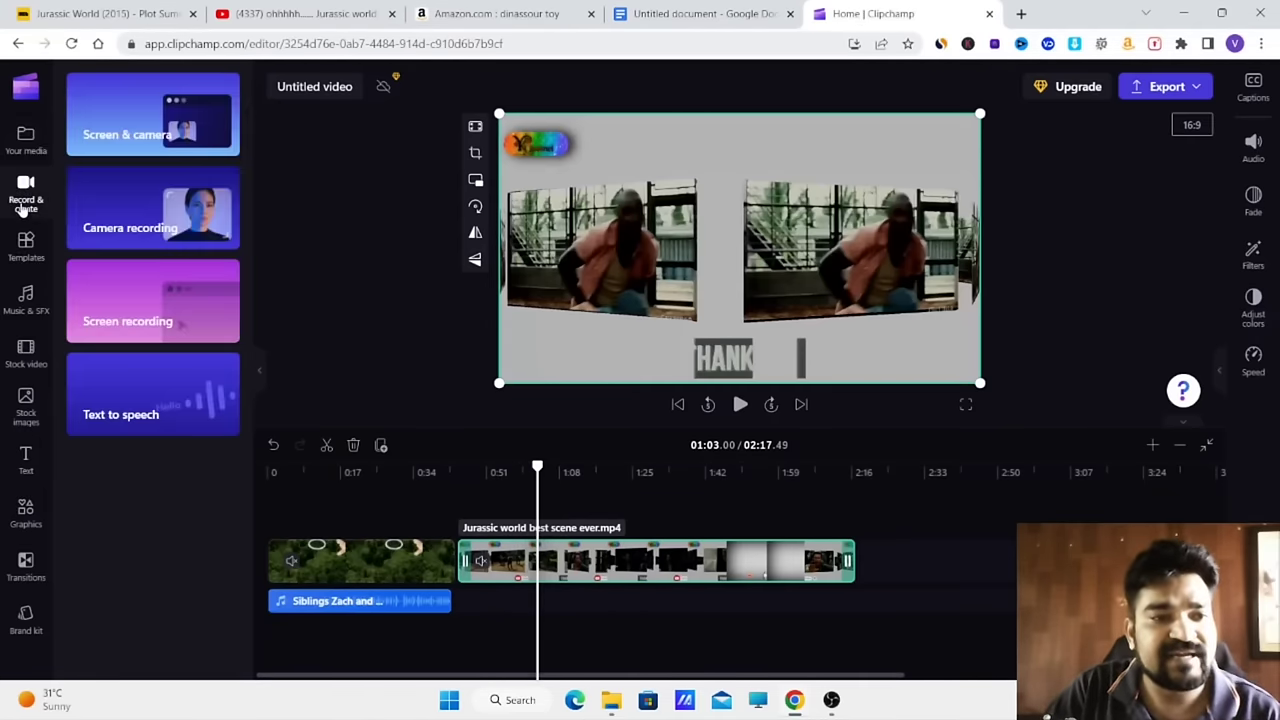
click(98, 399)
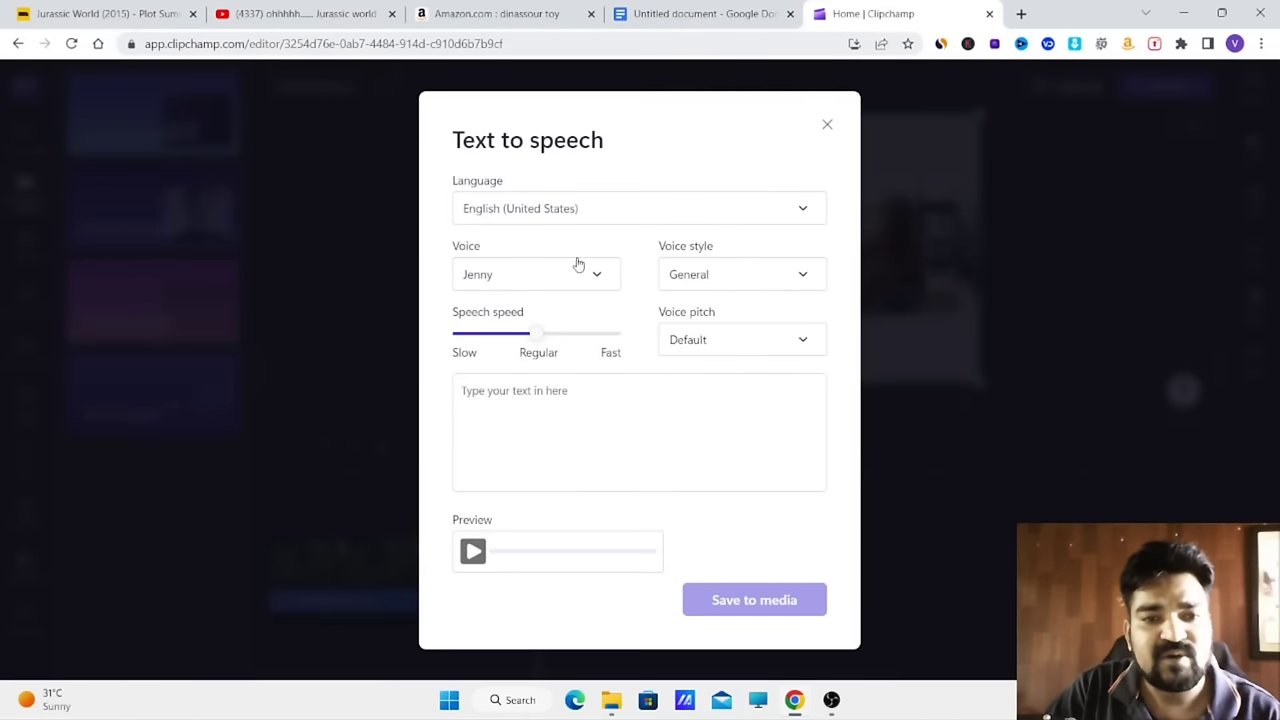
click(551, 286)
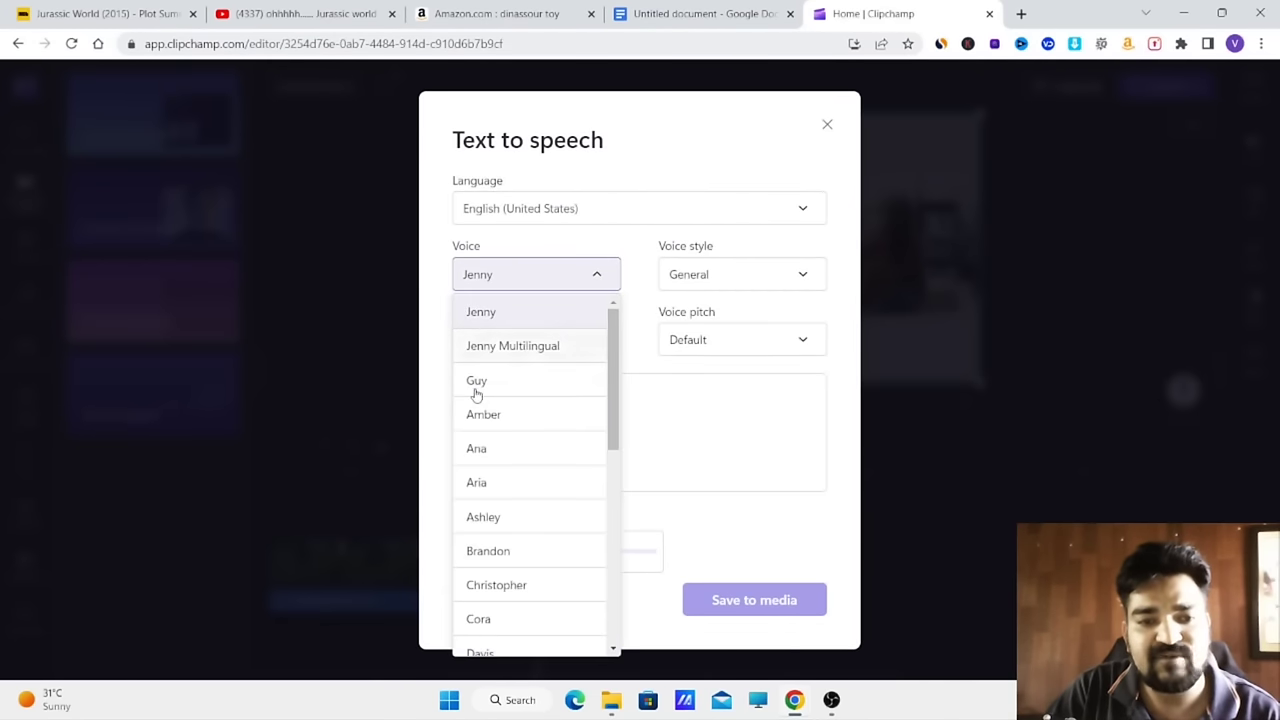
click(485, 420)
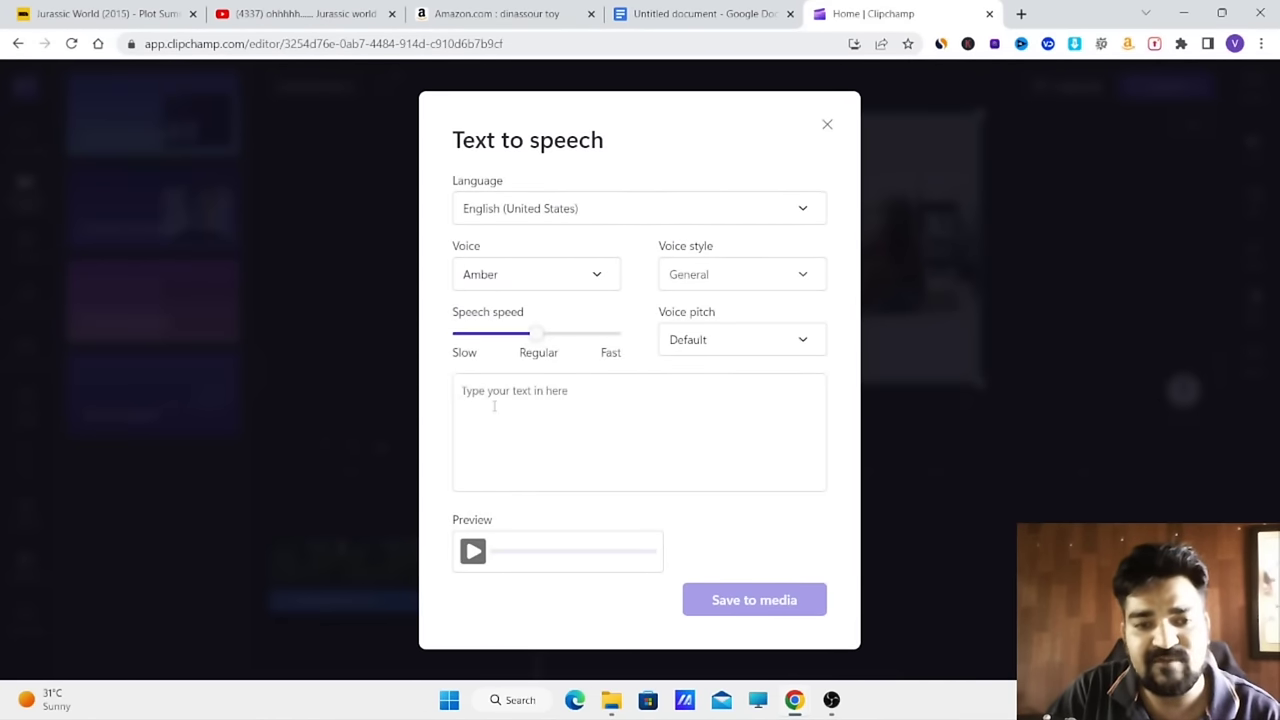
- Paste the copied third-paragraph text as the speech text, preview it, and save the second voiceover to media
key(ctrl+v)
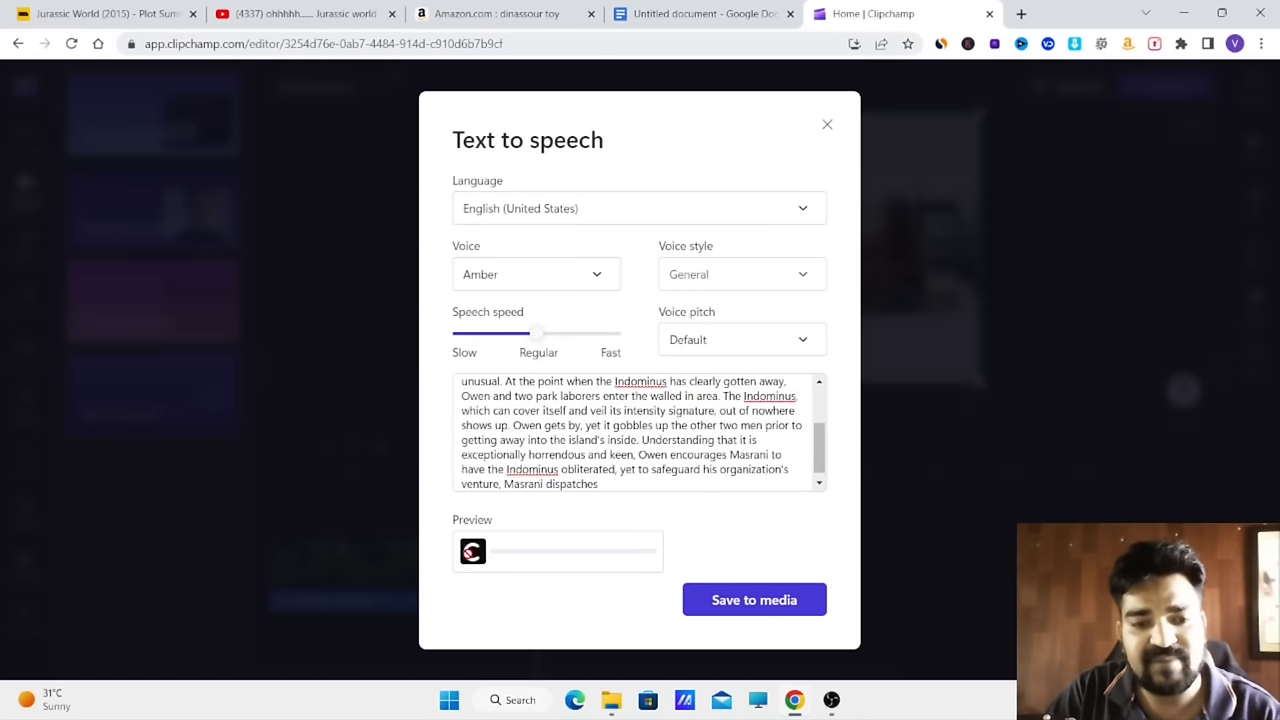
click(472, 556)
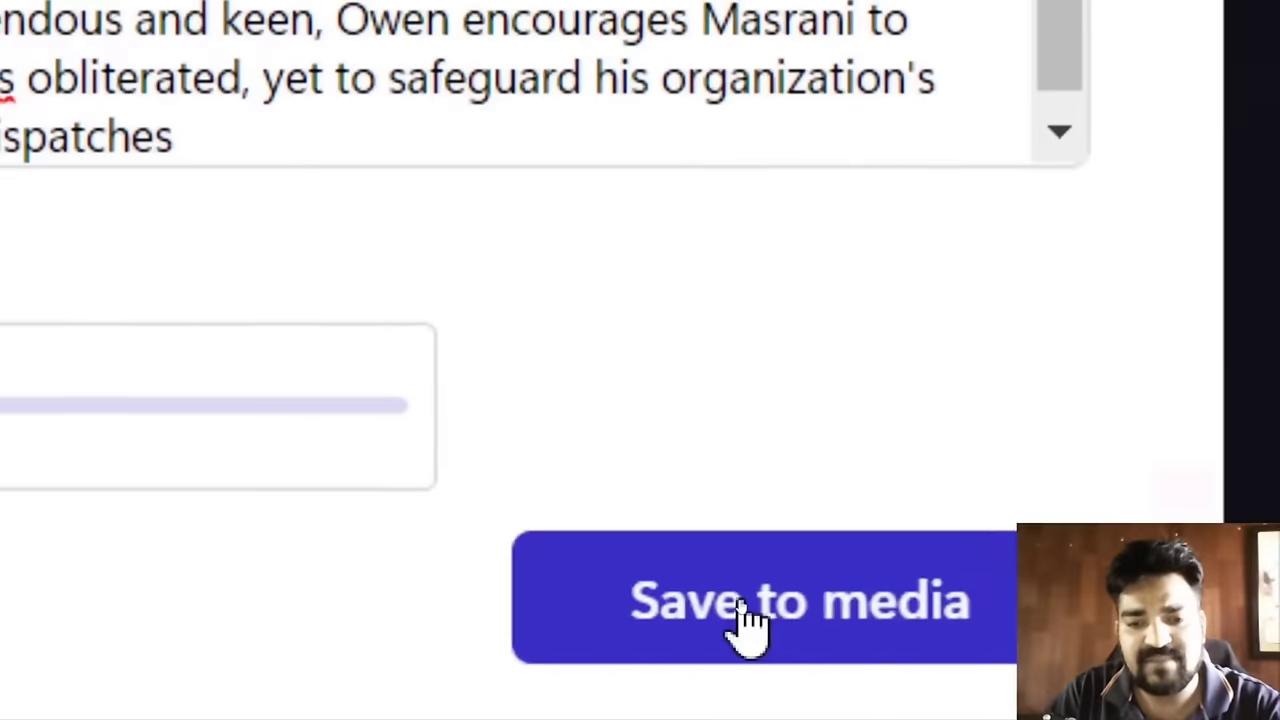
click(742, 603)
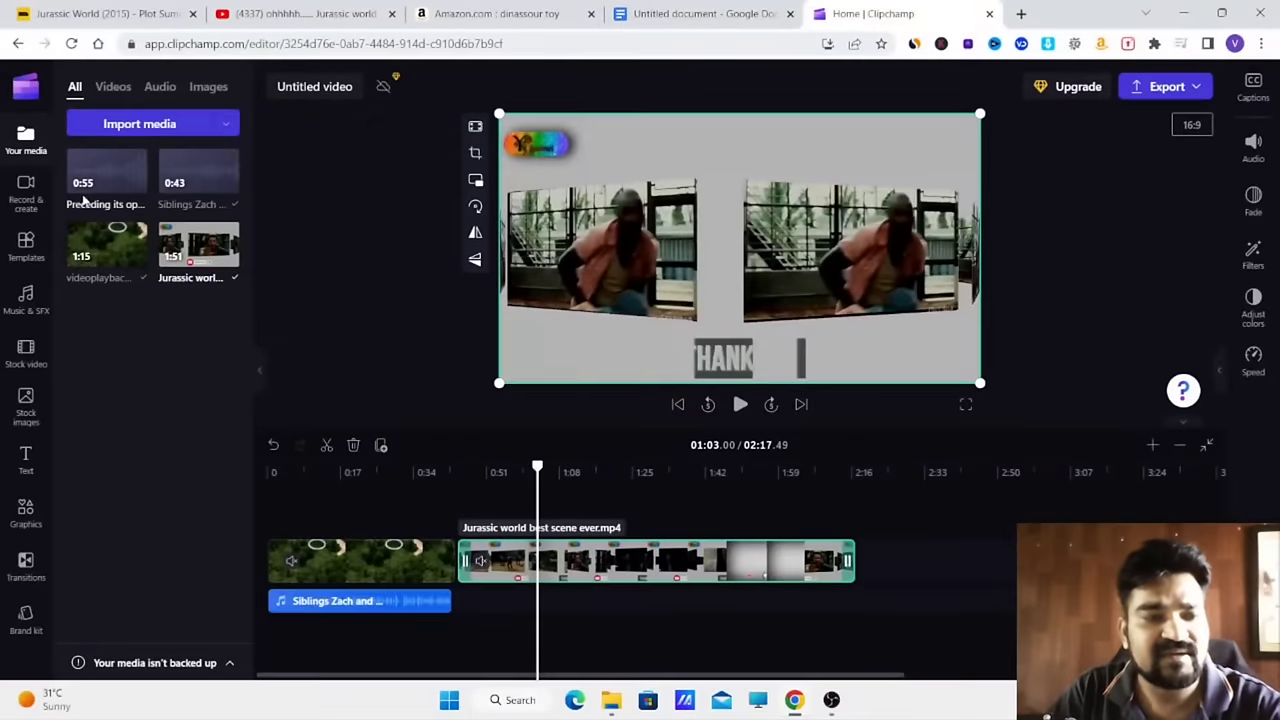
- Add the "Preceding its opening" voiceover to the timeline and place it directly after the first voiceover, under the second video clip
mouse_move(128, 197)
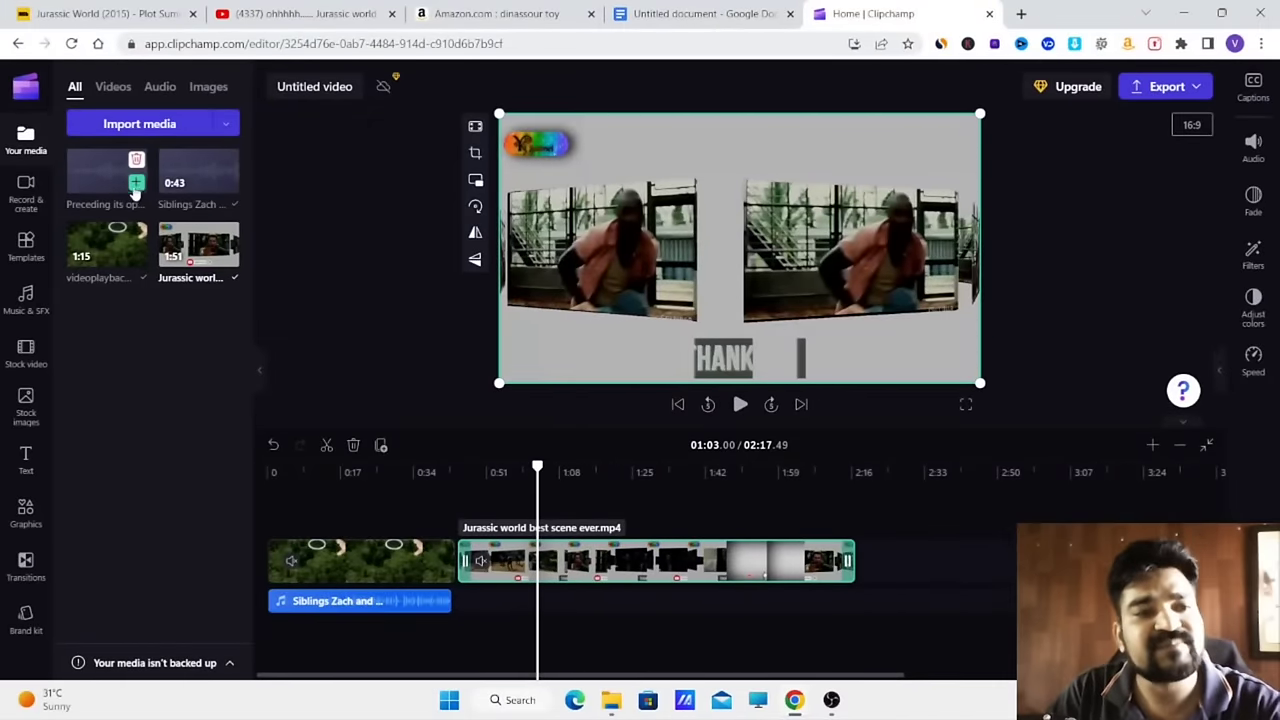
click(136, 183)
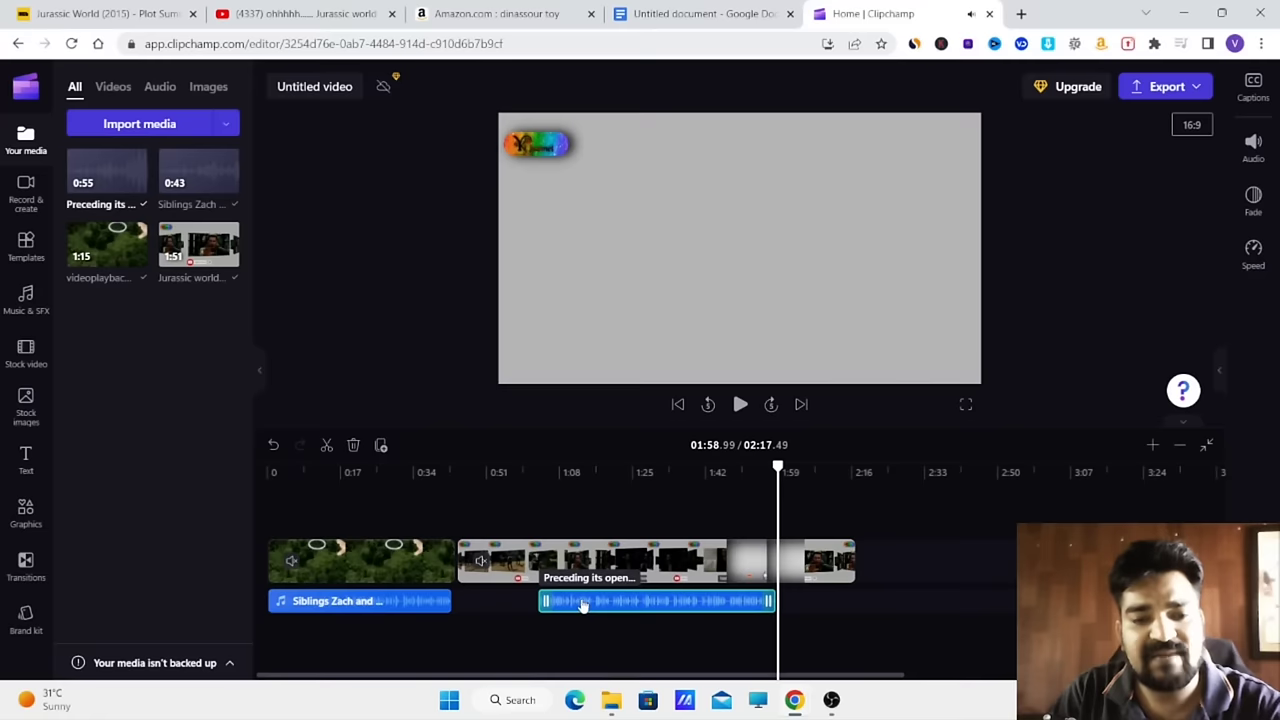
drag(583, 605, 499, 605)
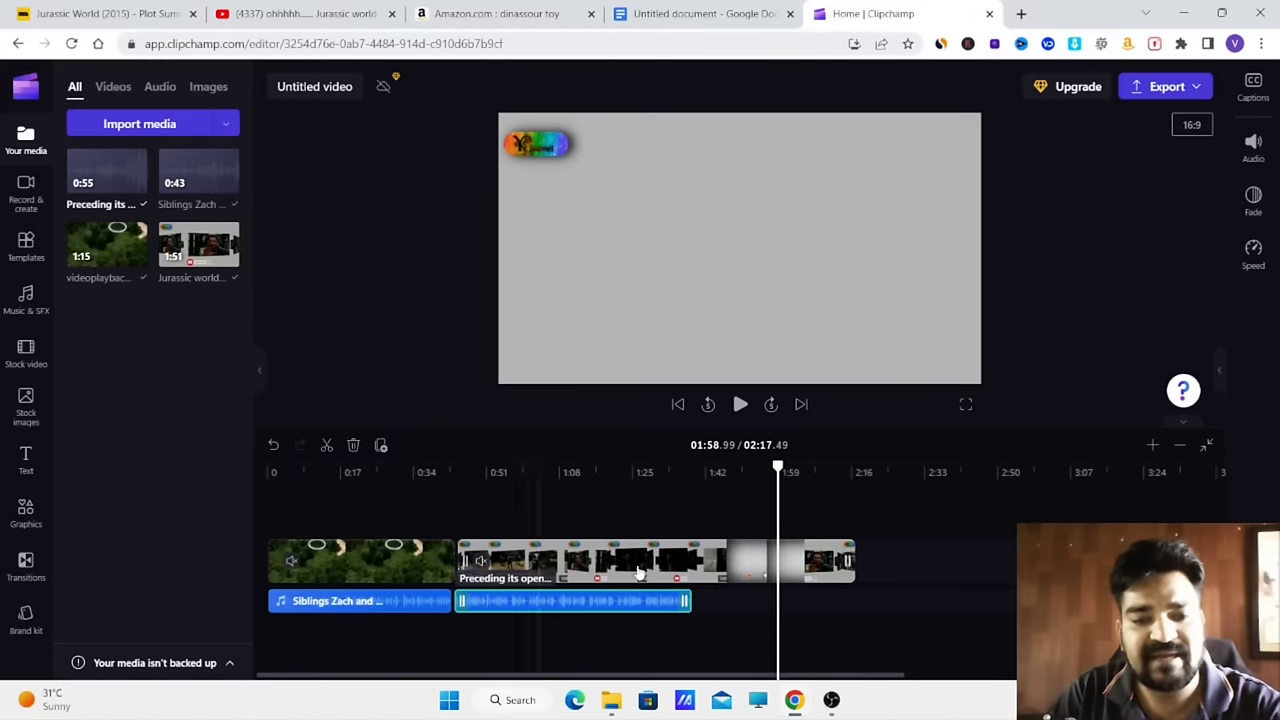
- Trim the end of the second video clip to match the end of the second voiceover, and return the playhead to the start
click(640, 572)
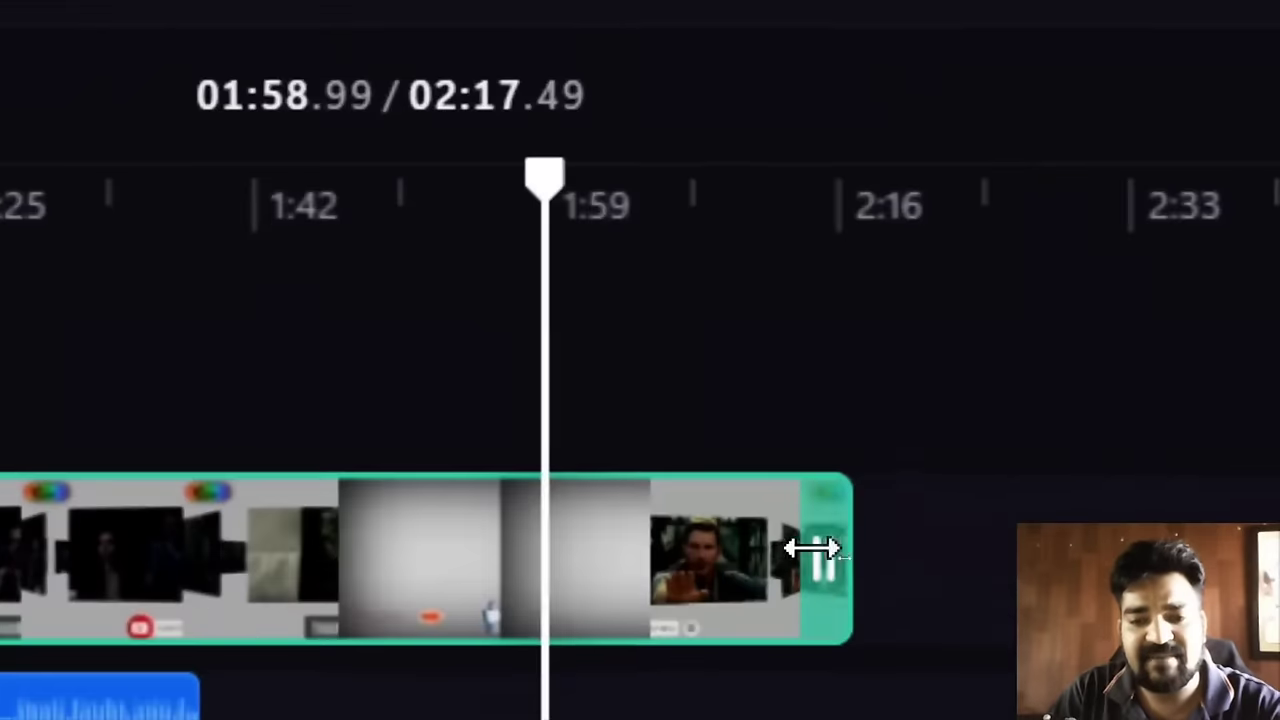
drag(812, 548, 189, 562)
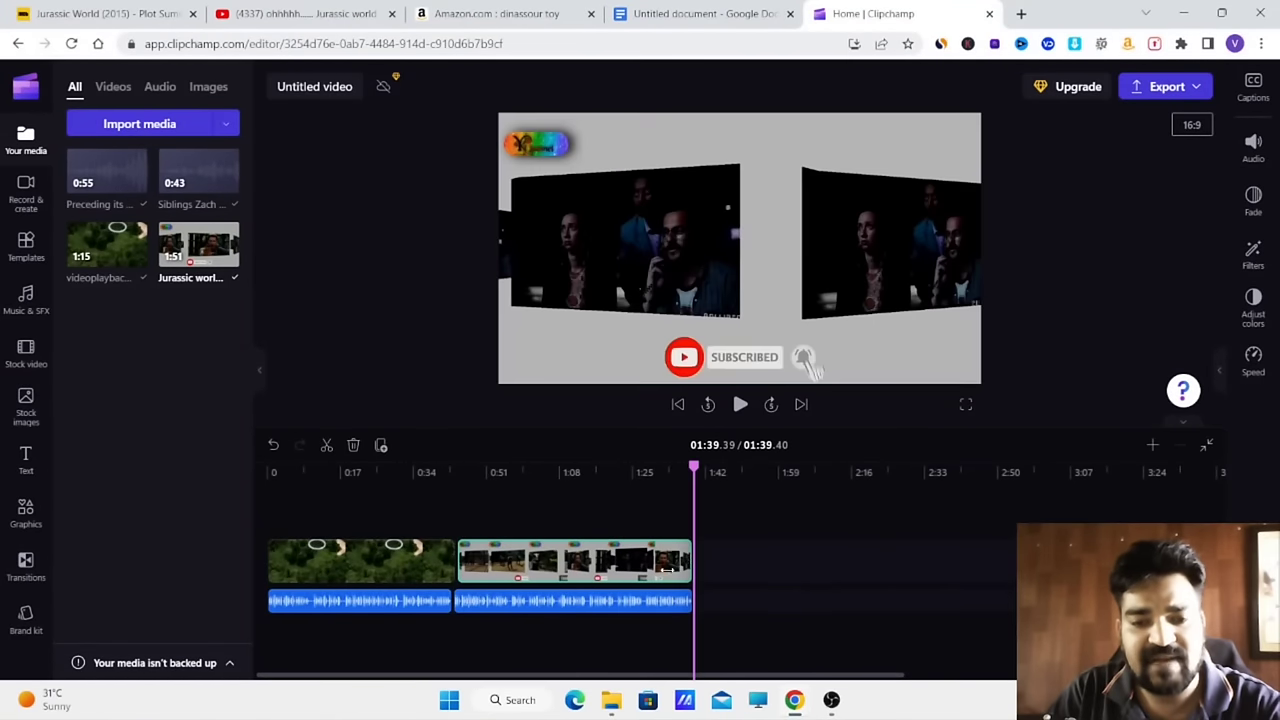
click(585, 470)
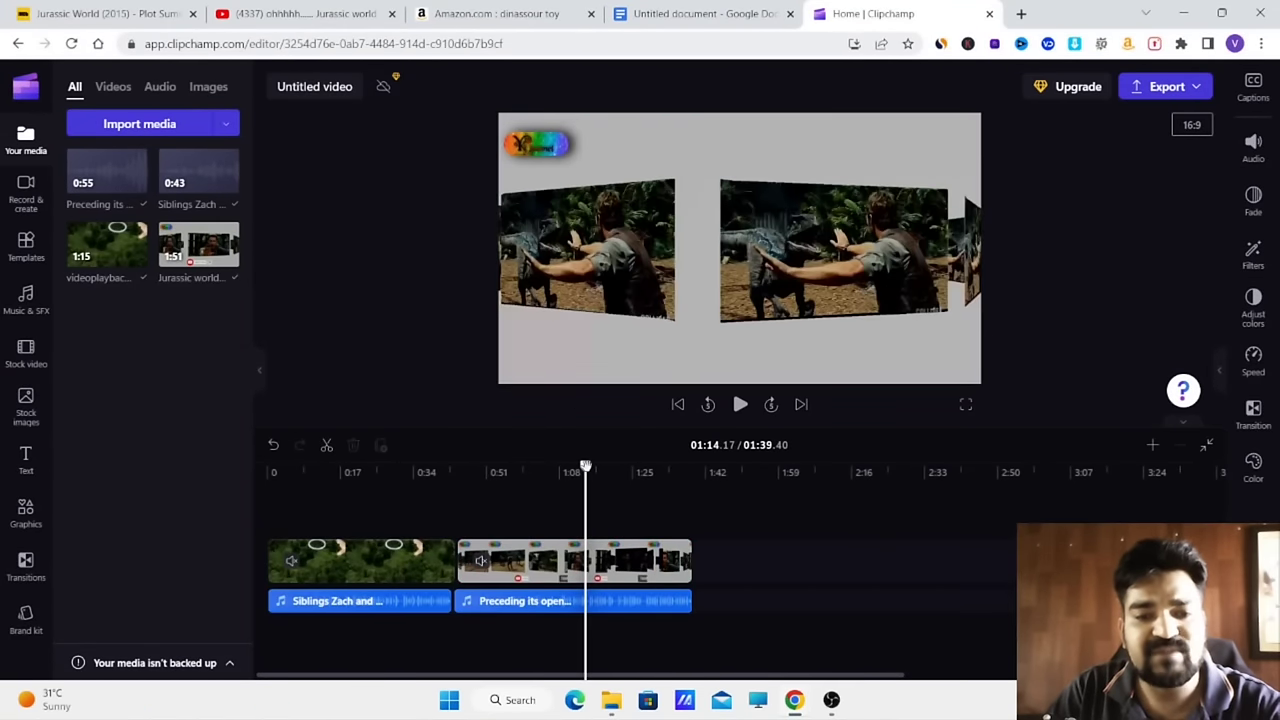
drag(575, 472, 245, 468)
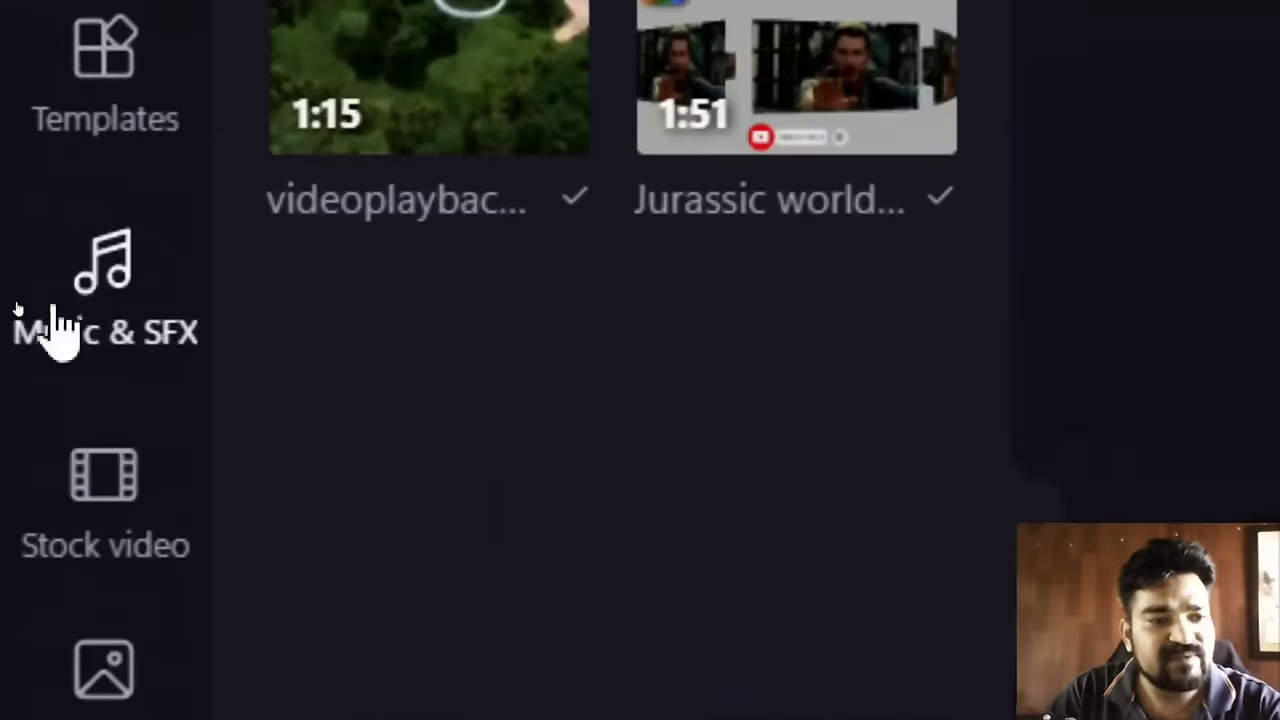
- Add the free track "Somewhere In The Mountains" as background music and trim its end to about 01:40, near the end of the video clips
click(60, 330)
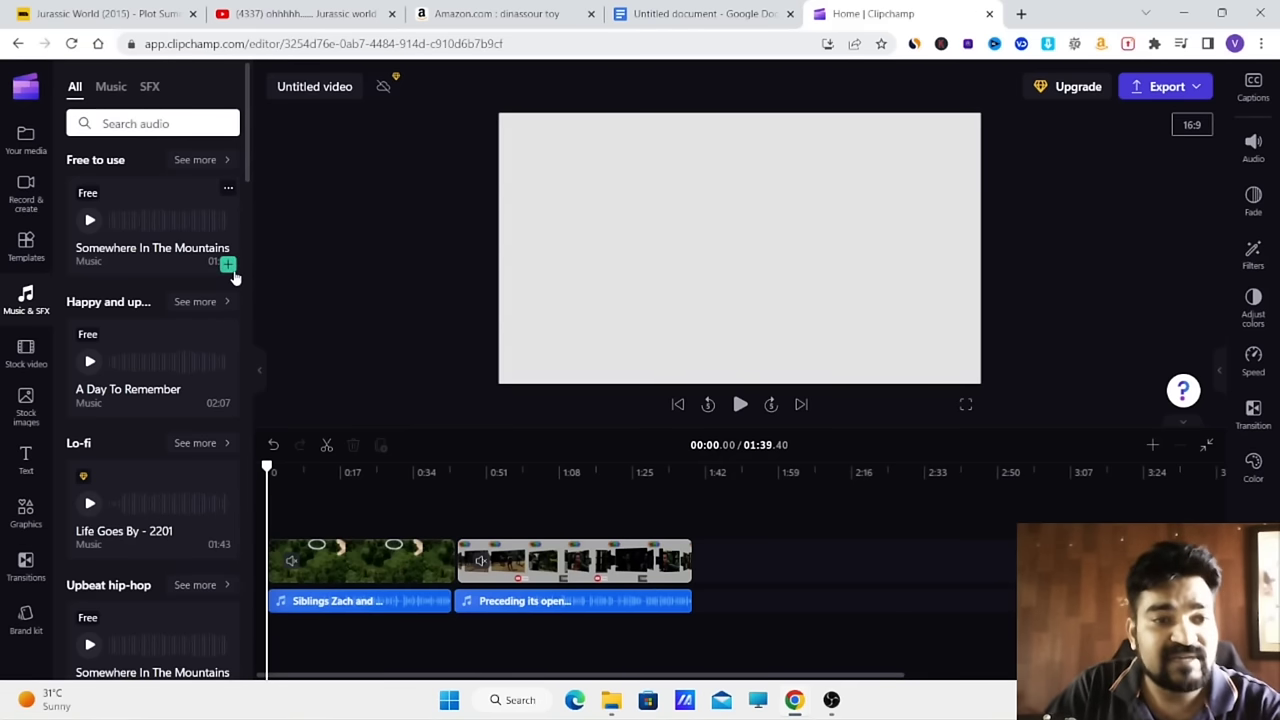
click(228, 265)
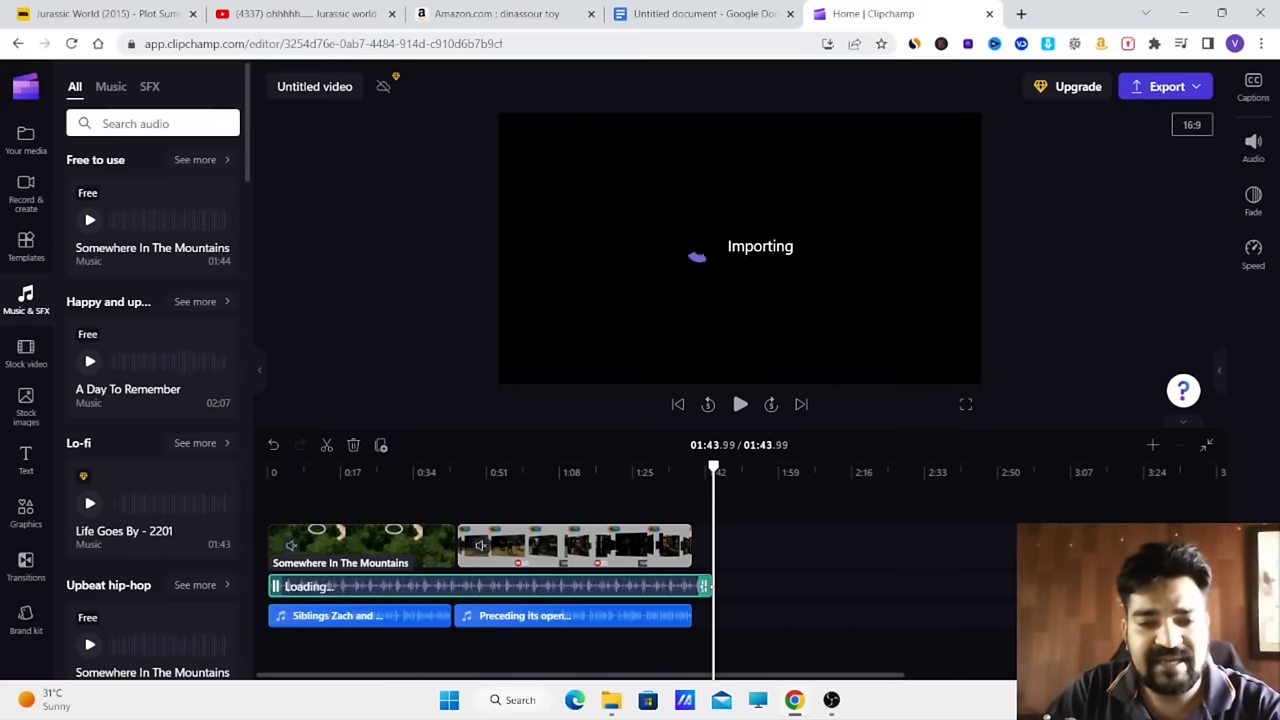
drag(697, 585, 697, 587)
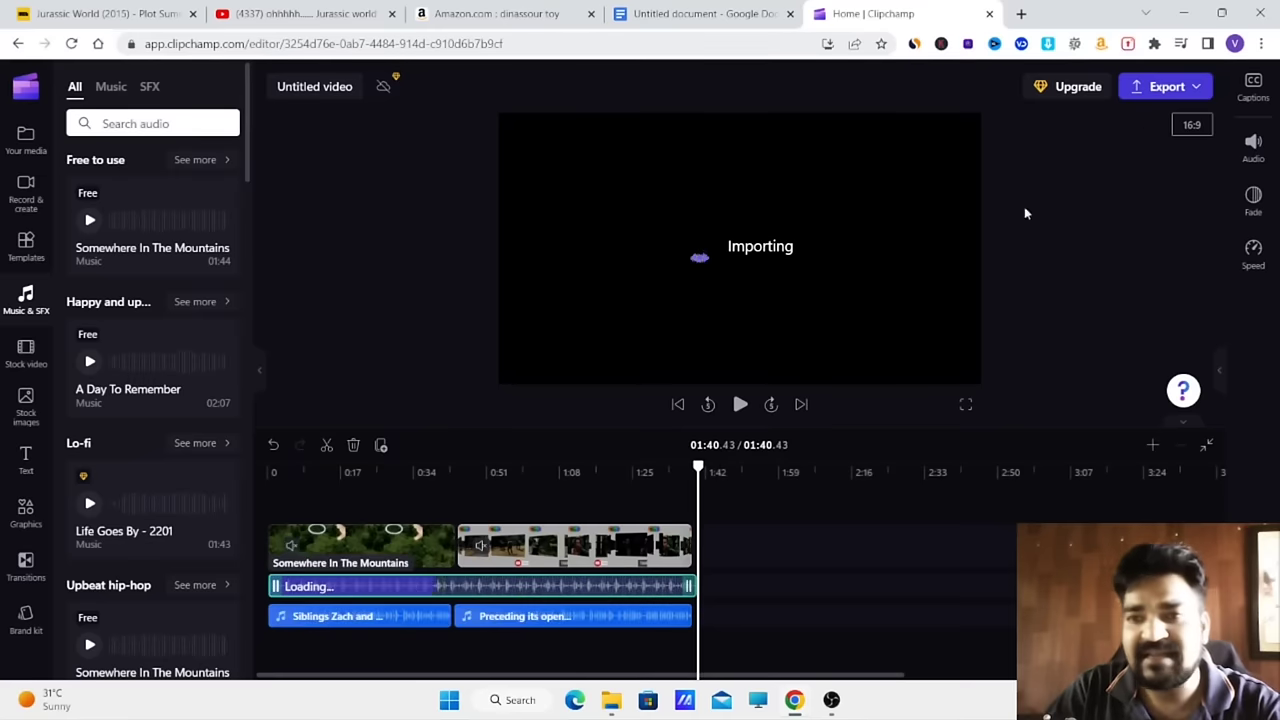
- Lower the background music's volume to 49%, preview the mix from the start, and reduce the volume further to 27%
click(1254, 145)
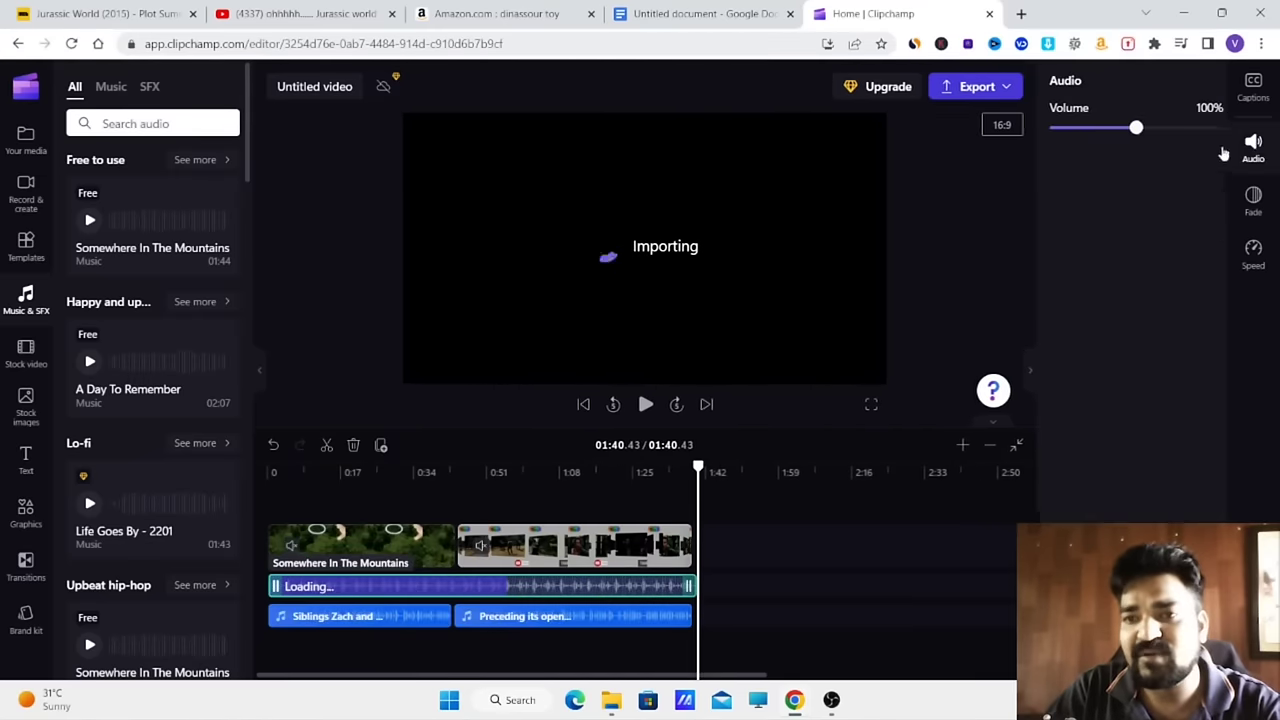
drag(1127, 130, 1082, 130)
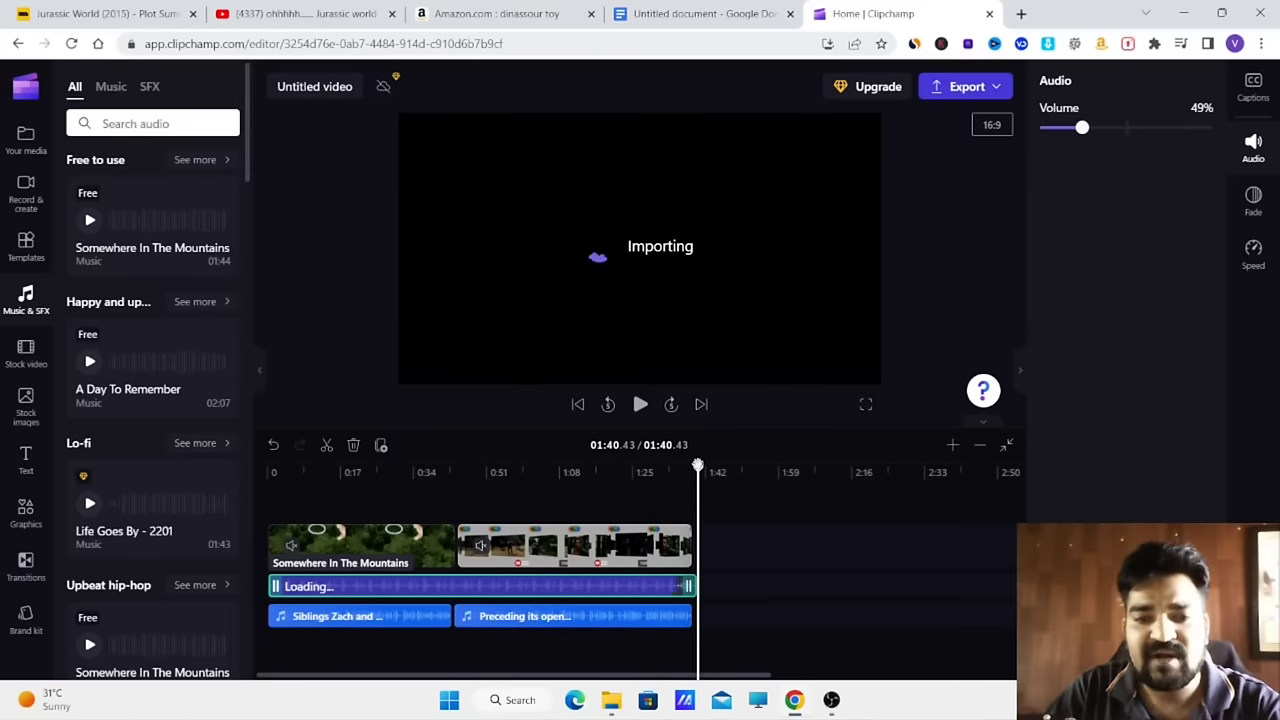
drag(638, 463, 241, 482)
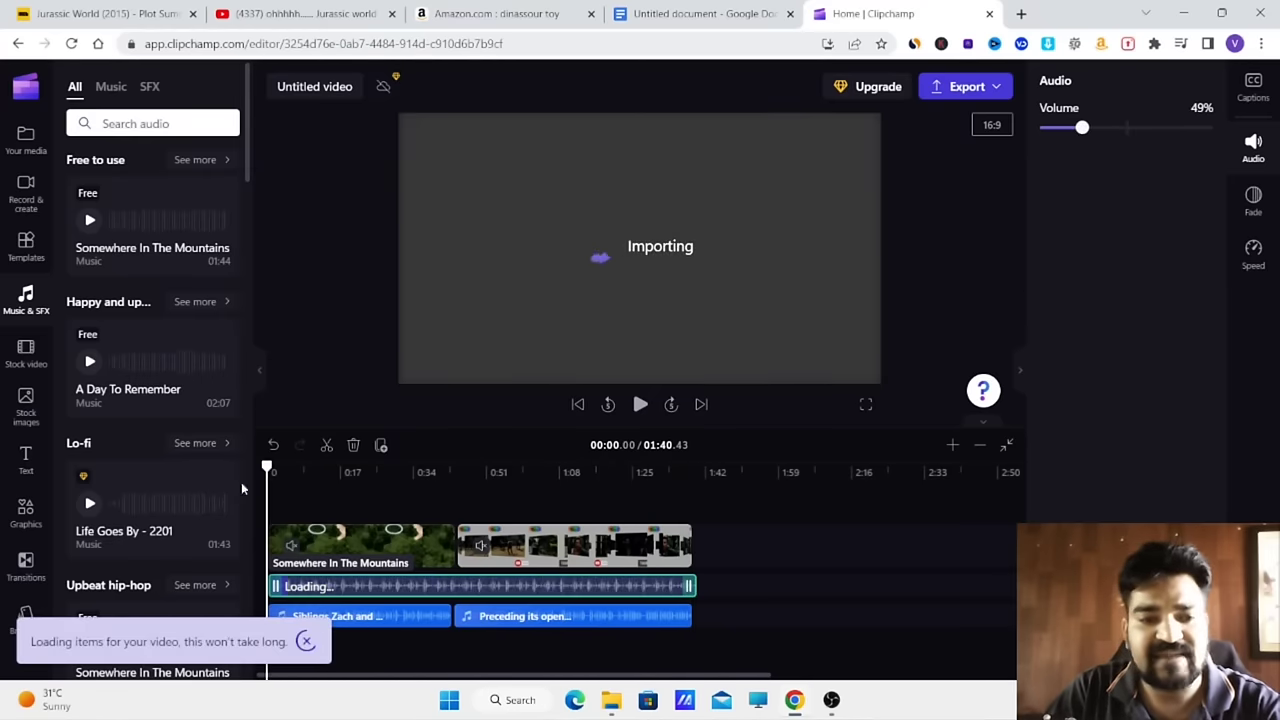
click(640, 405)
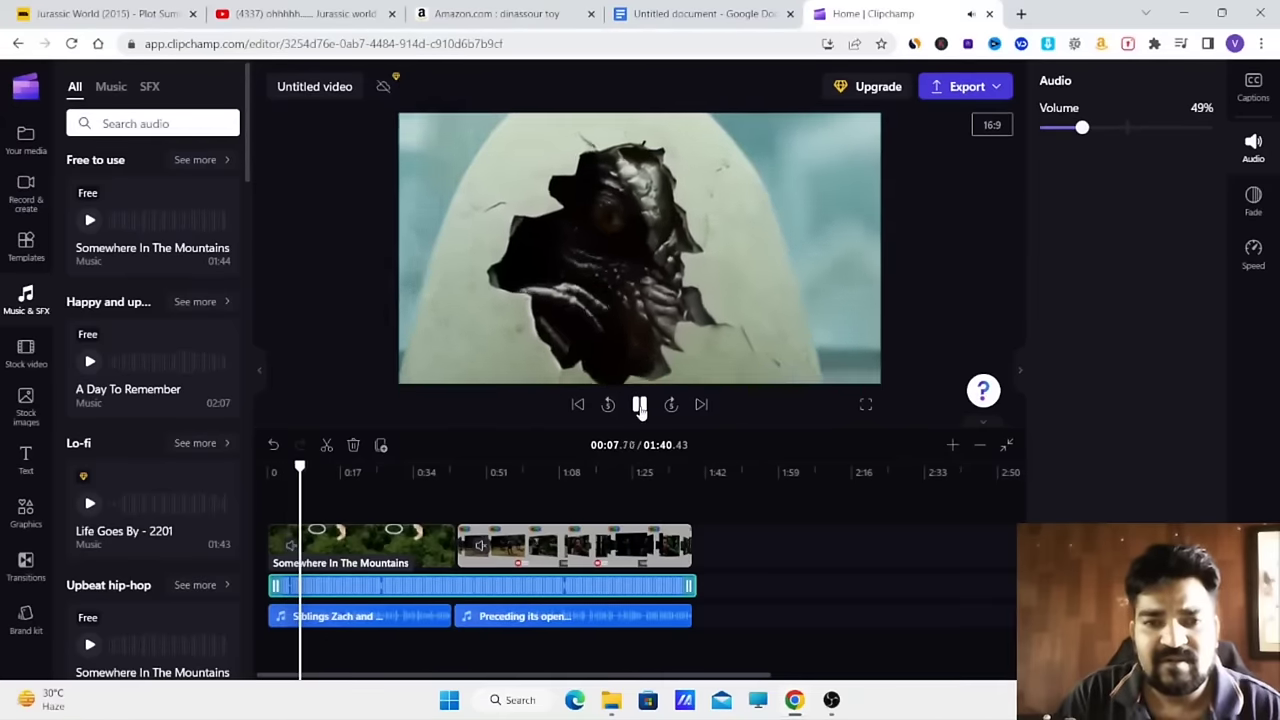
click(640, 406)
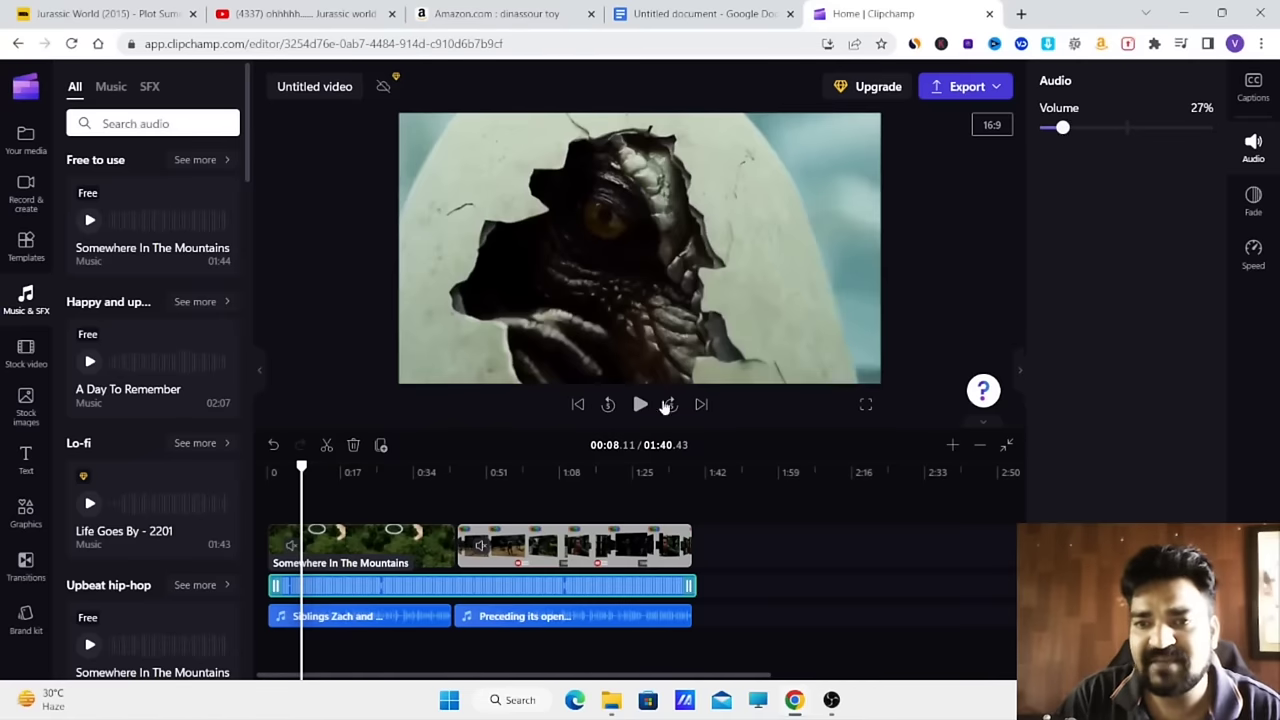
- Replay the opening of the video to check the music level against the voiceover, and collapse the music library
drag(301, 468, 268, 470)
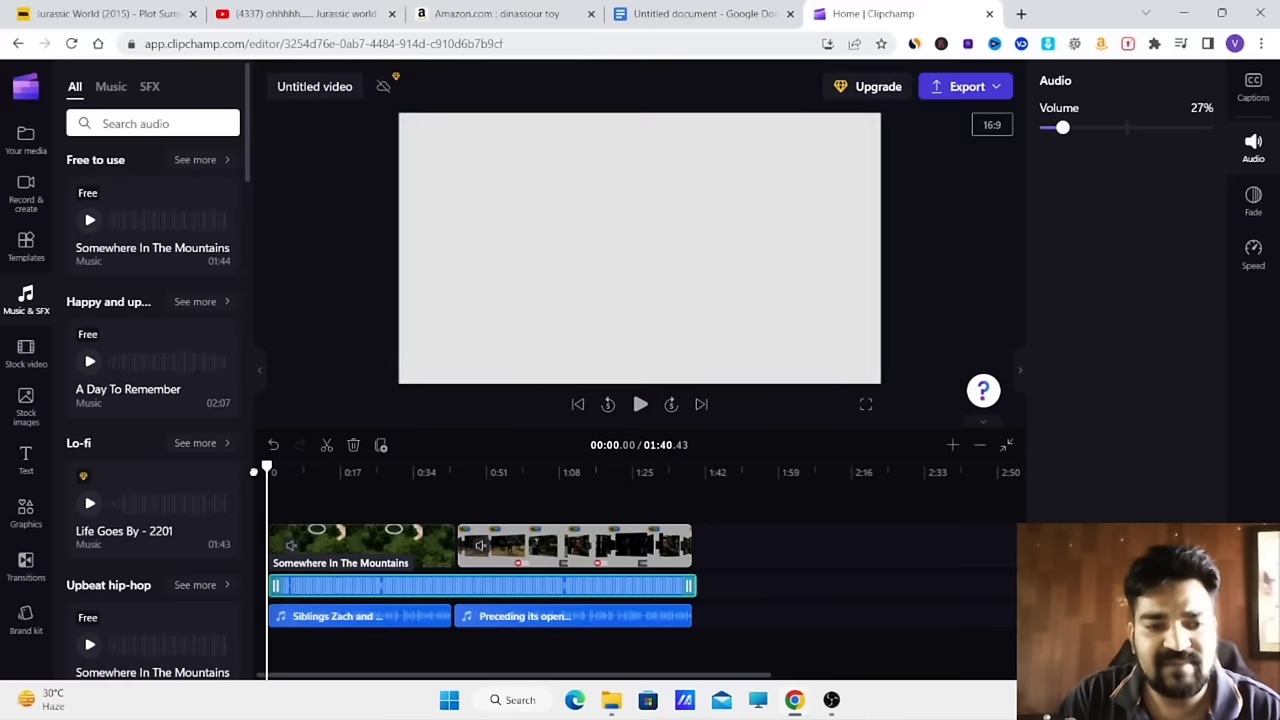
click(640, 404)
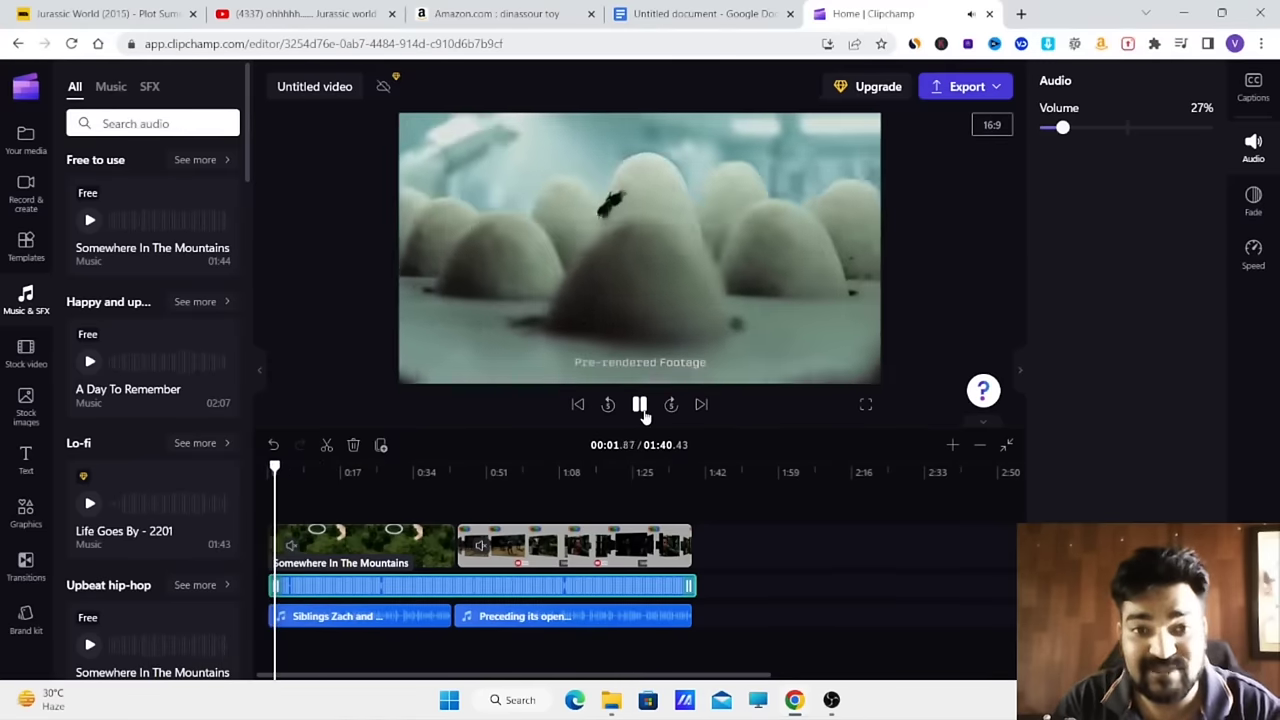
click(640, 405)
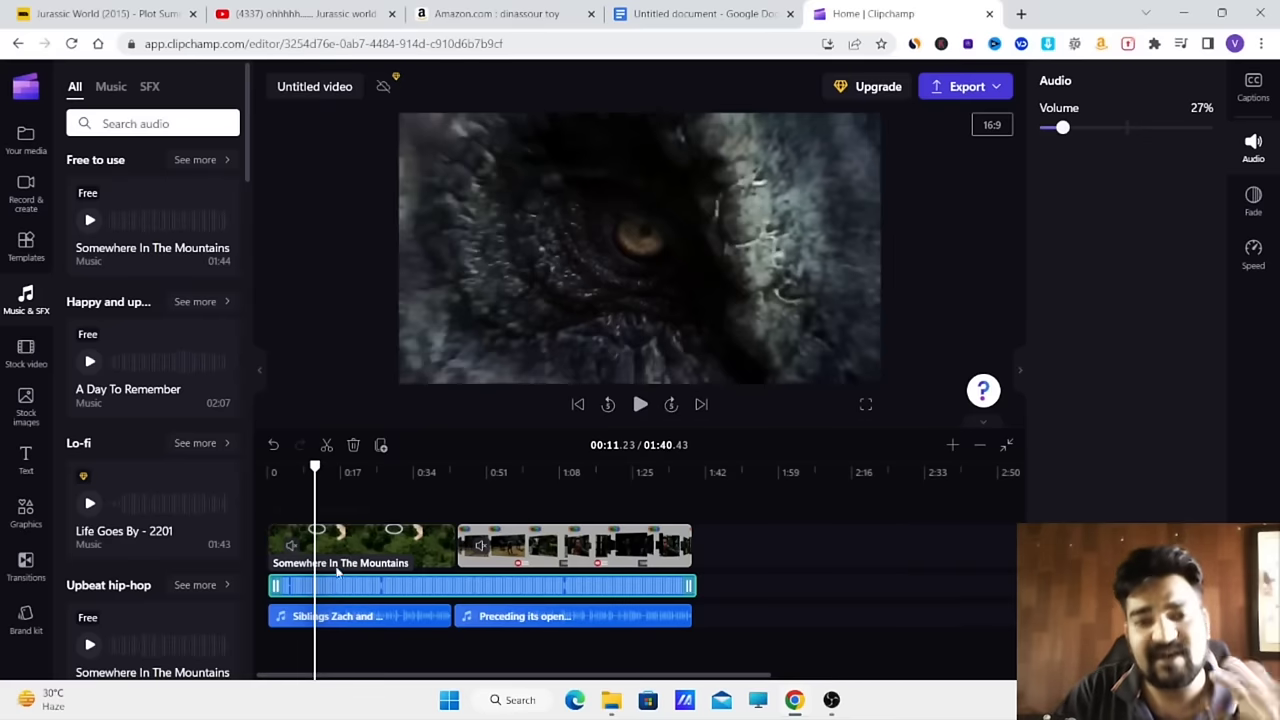
drag(315, 465, 268, 468)
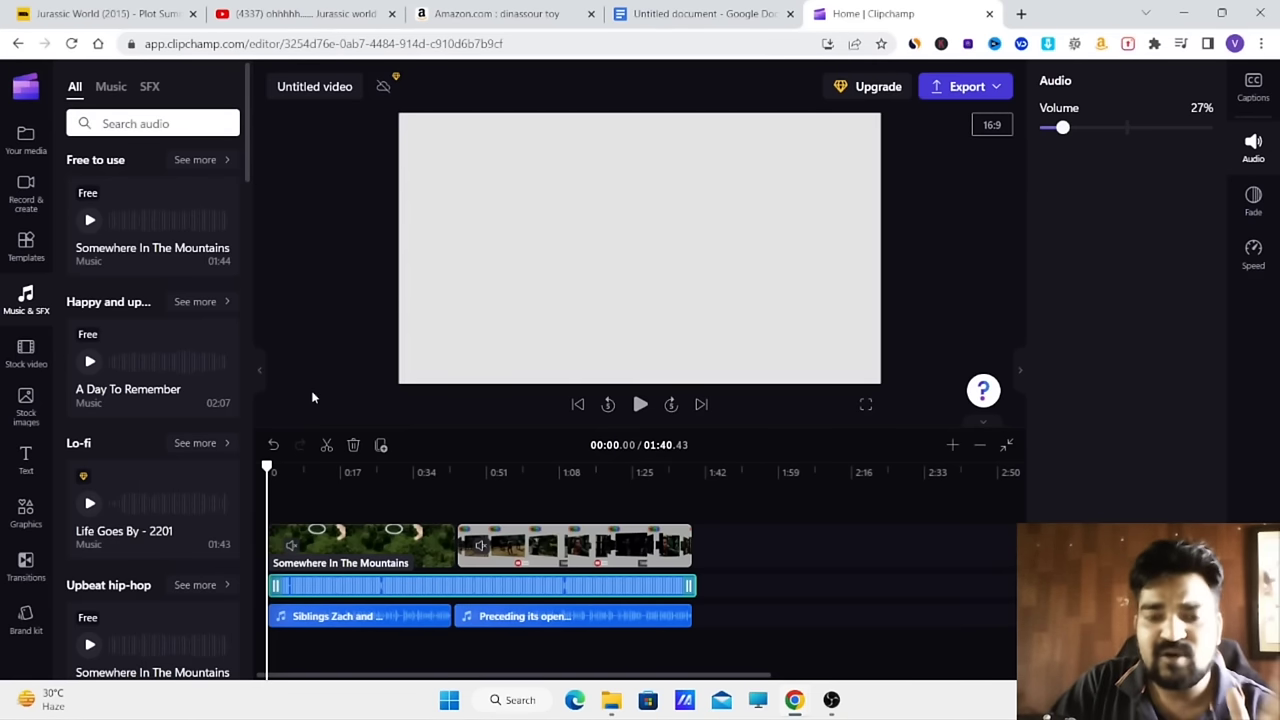
click(258, 374)
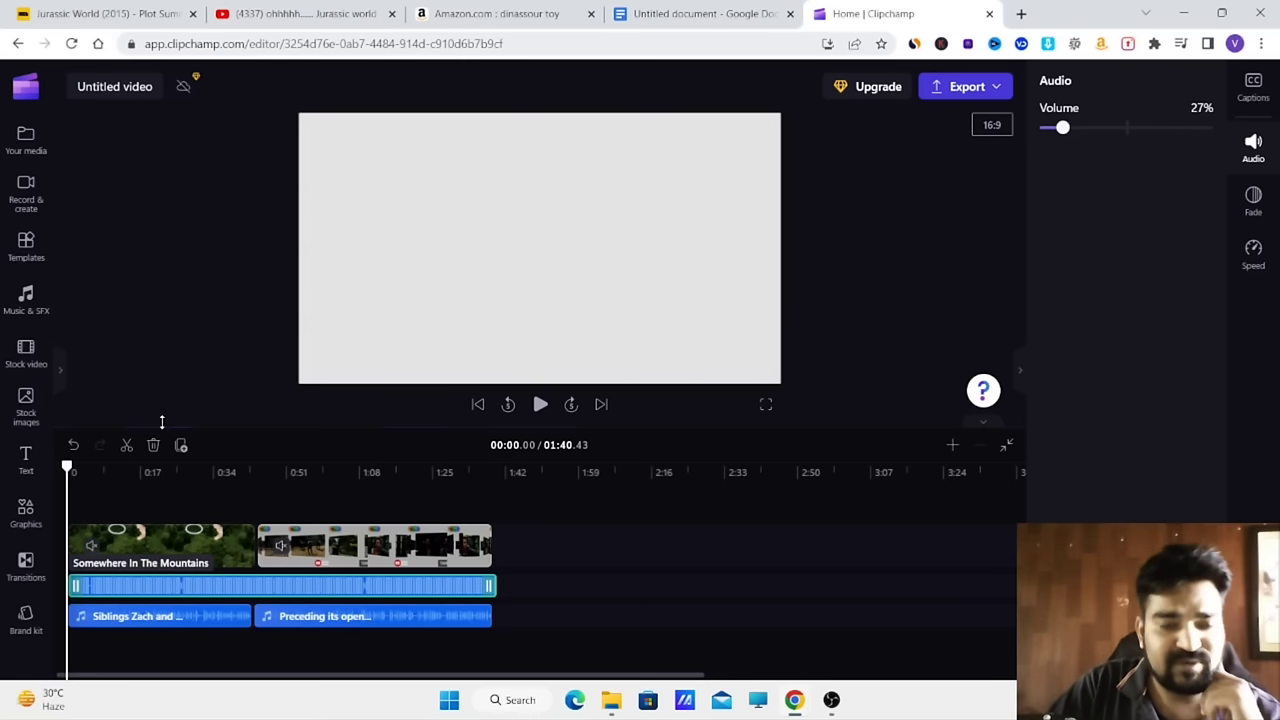
- Search Google for "online voice recorder" in a new browser tab and open the online-voice-recorder.com result
click(1022, 14)
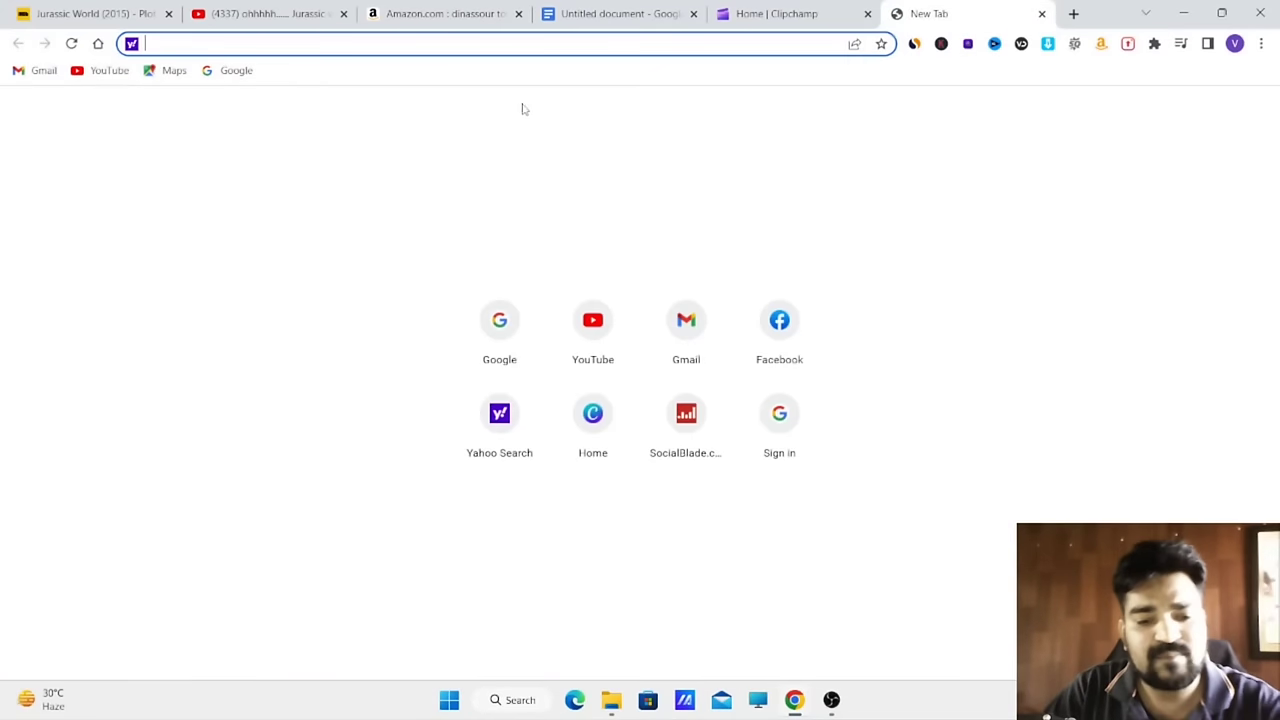
text(g)
key(Return)
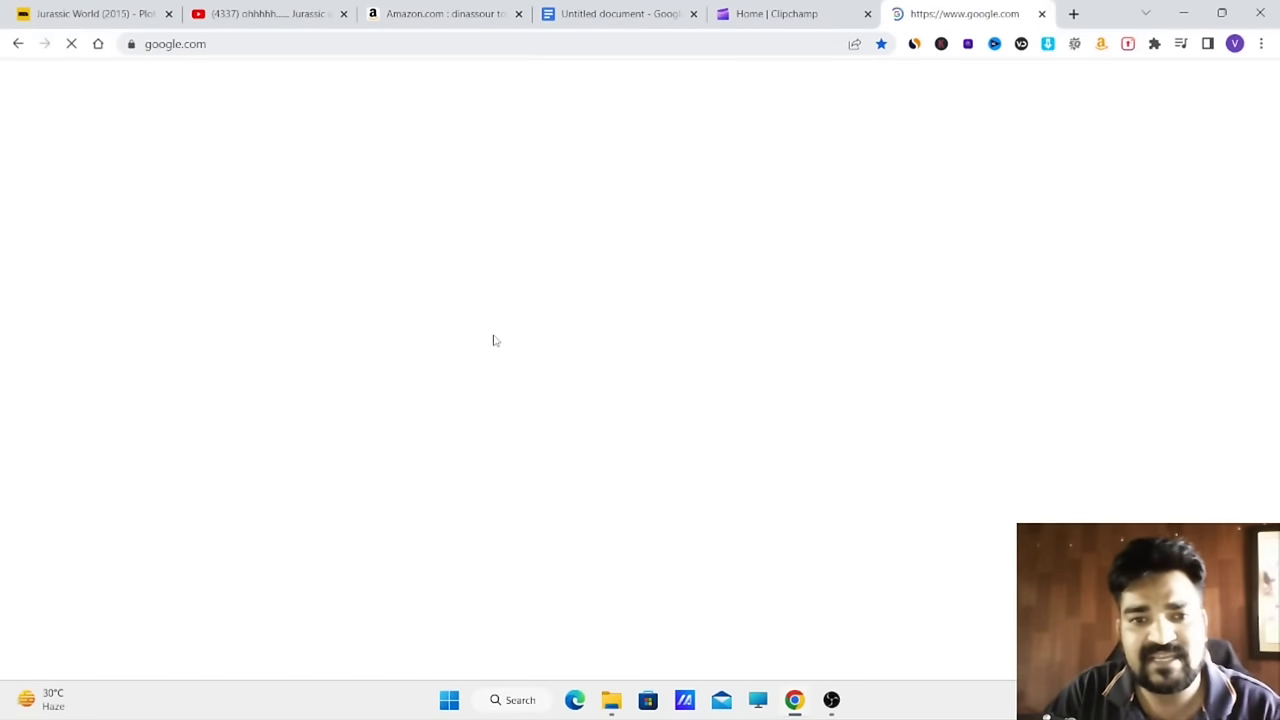
text(online)
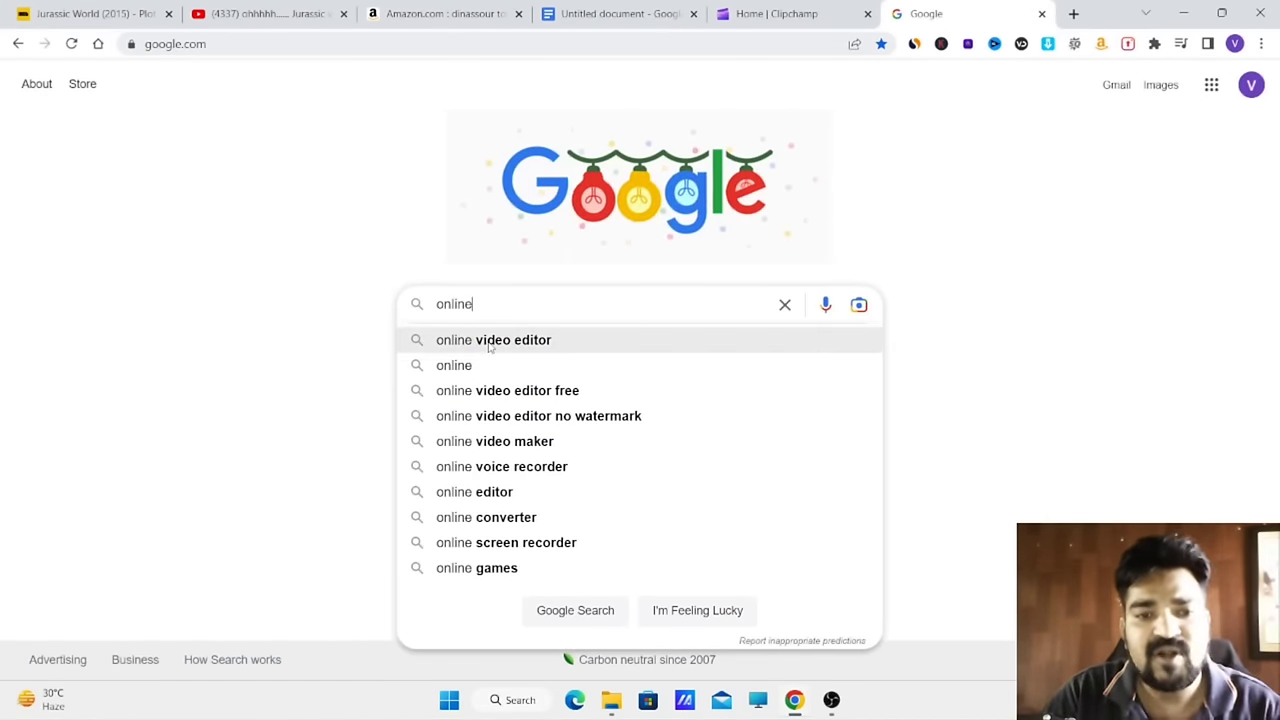
text( v)
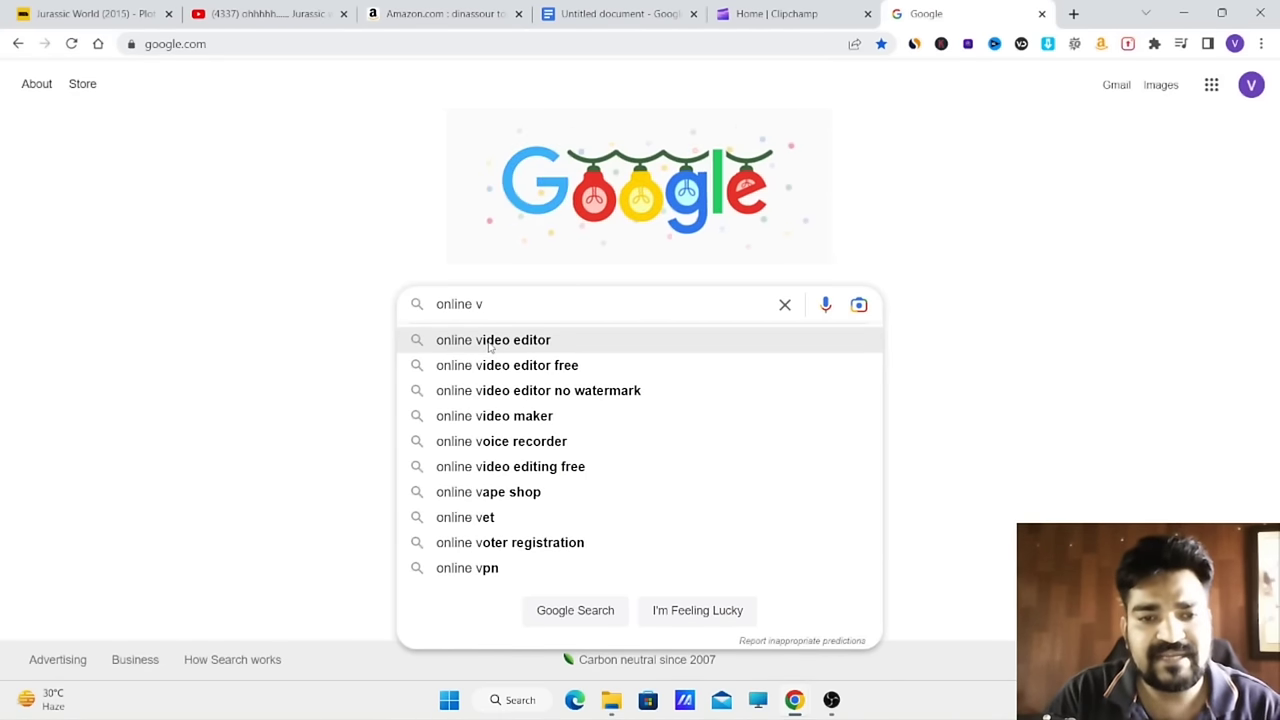
click(497, 445)
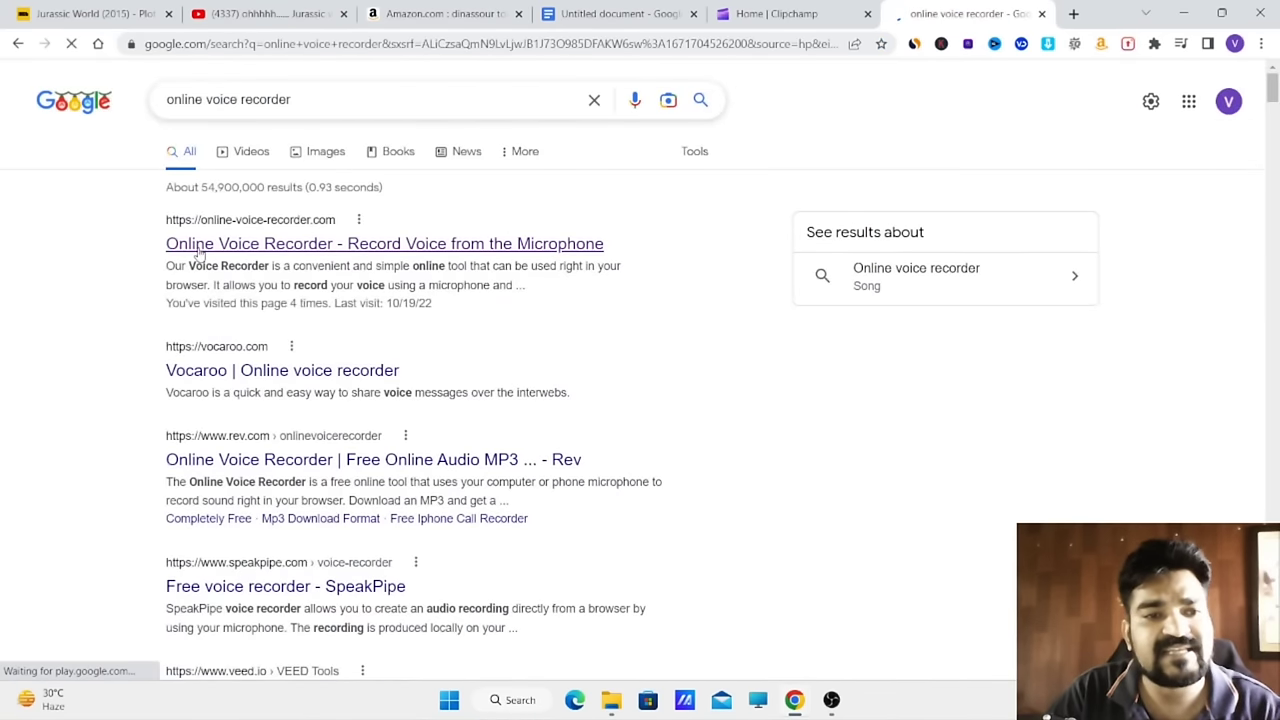
click(199, 252)
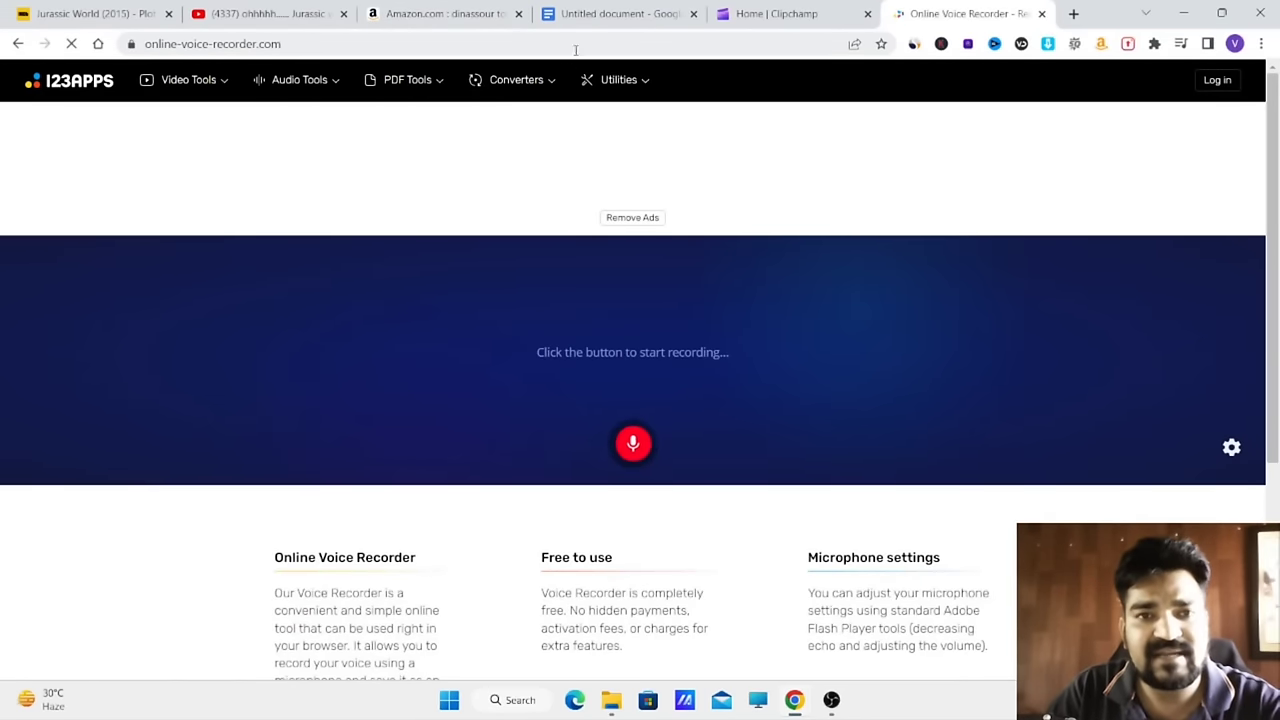
- Switch to the Google Docs script, clear the selection in the third paragraph, and return to the Online Voice Recorder
click(610, 13)
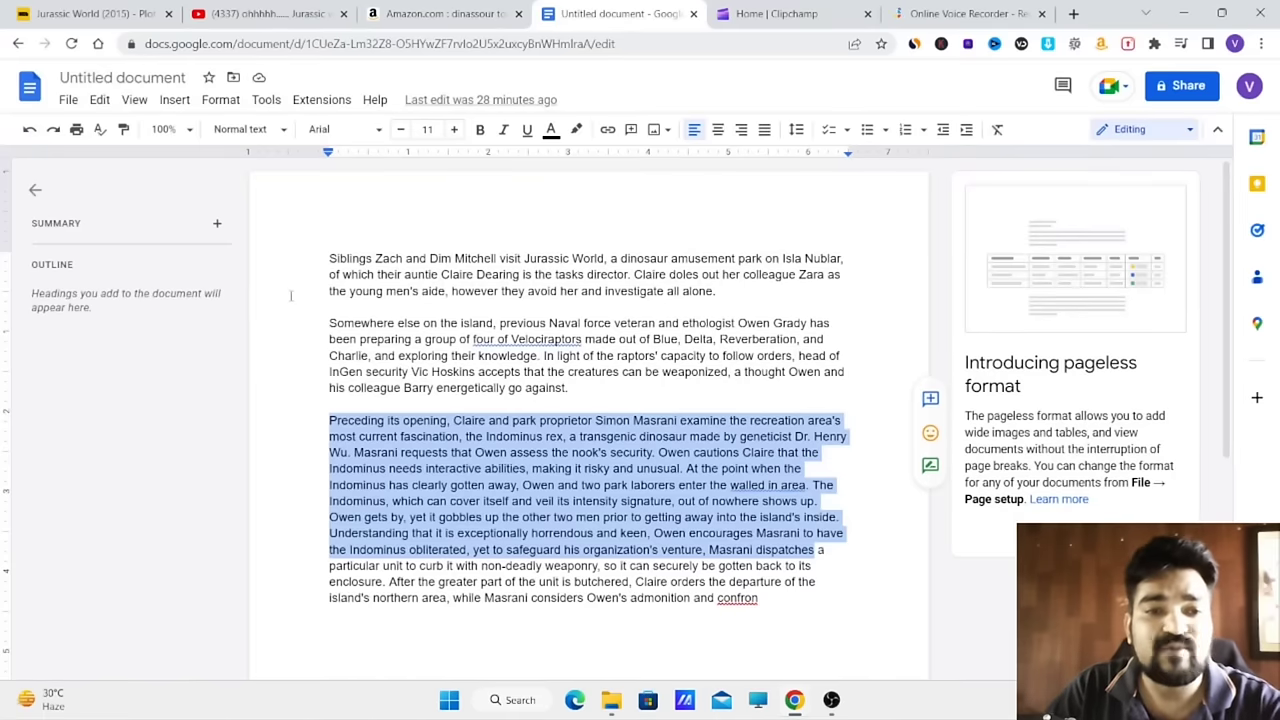
click(291, 295)
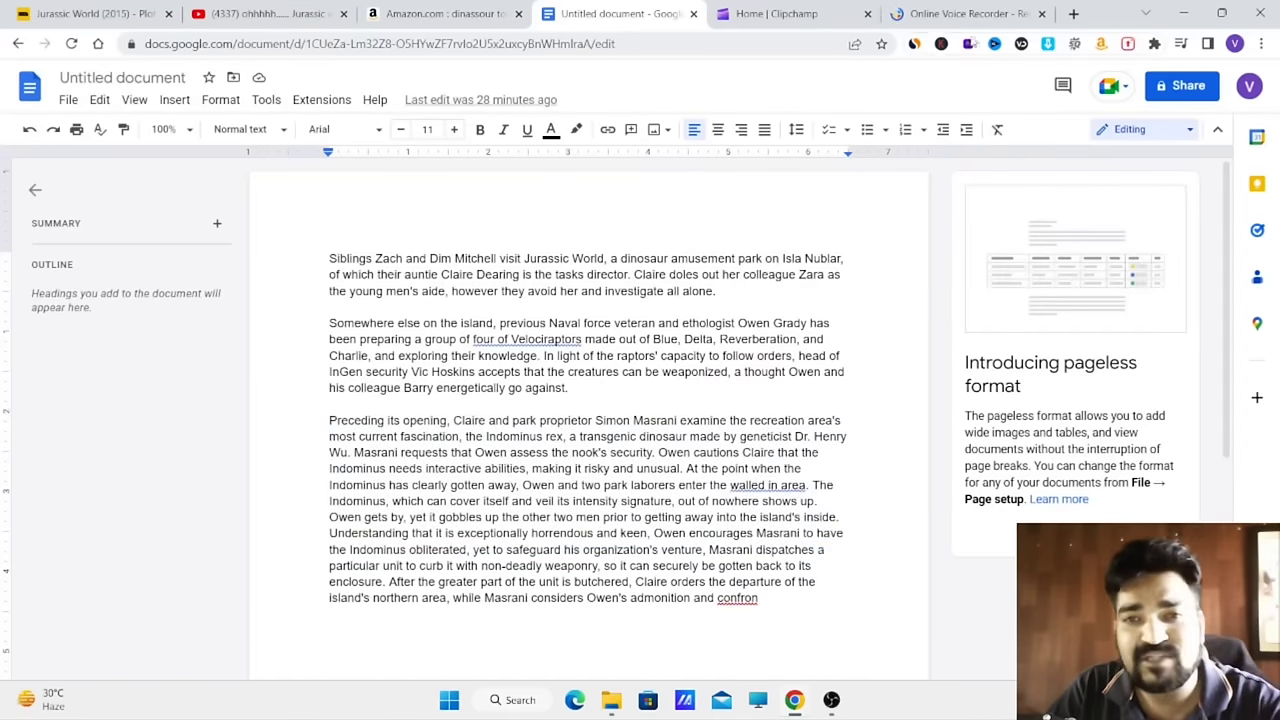
click(965, 14)
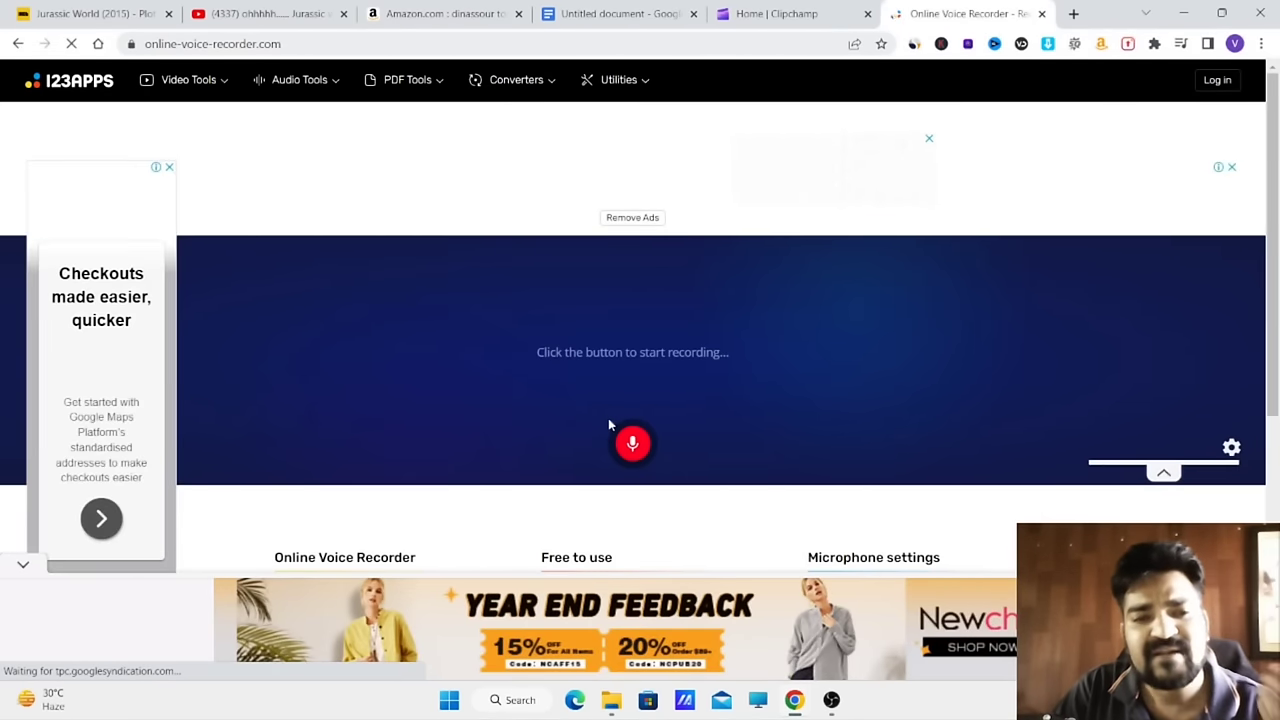
- Record a microphone voiceover while reading the Google Docs script, stop the recording, and save it as an MP3 file
click(637, 444)
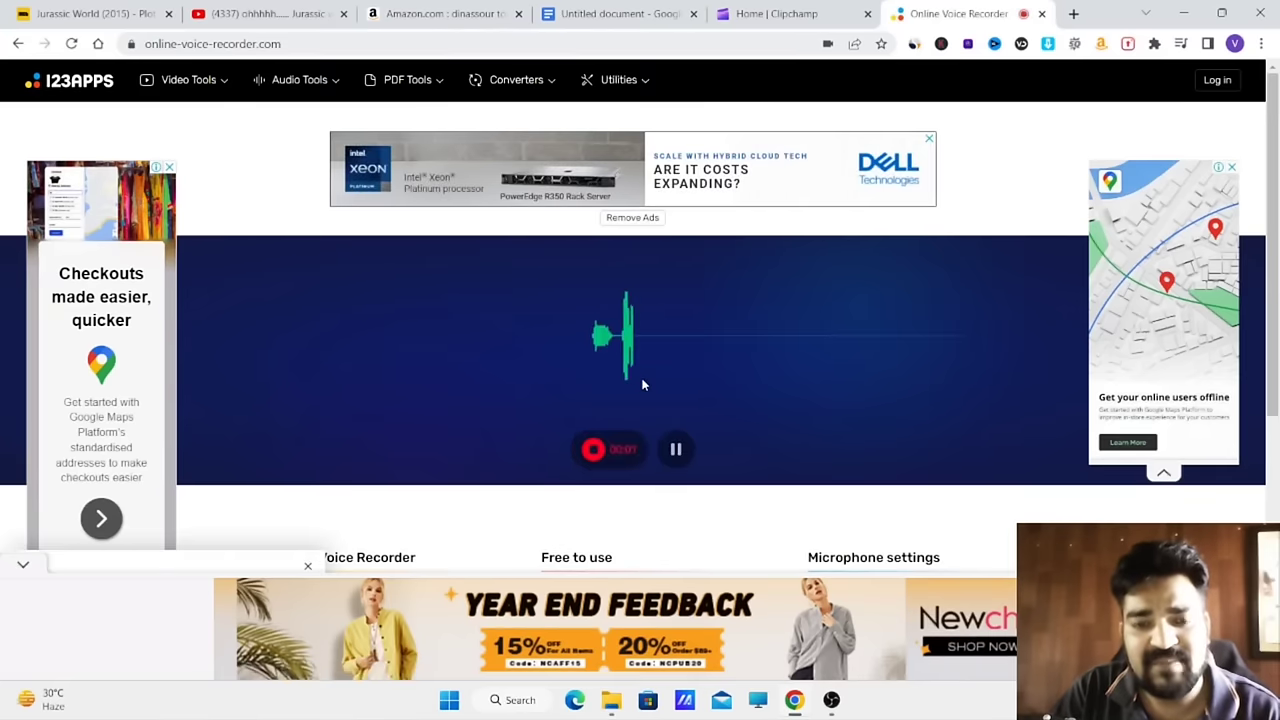
click(615, 13)
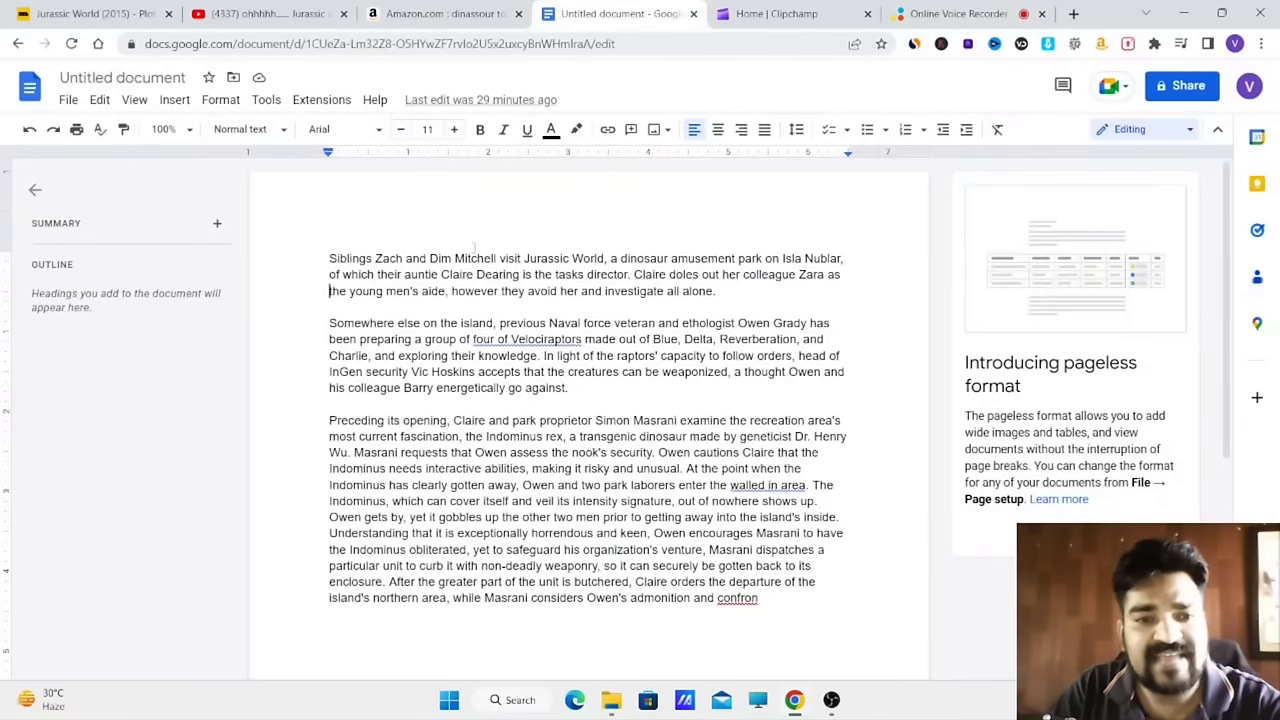
click(945, 14)
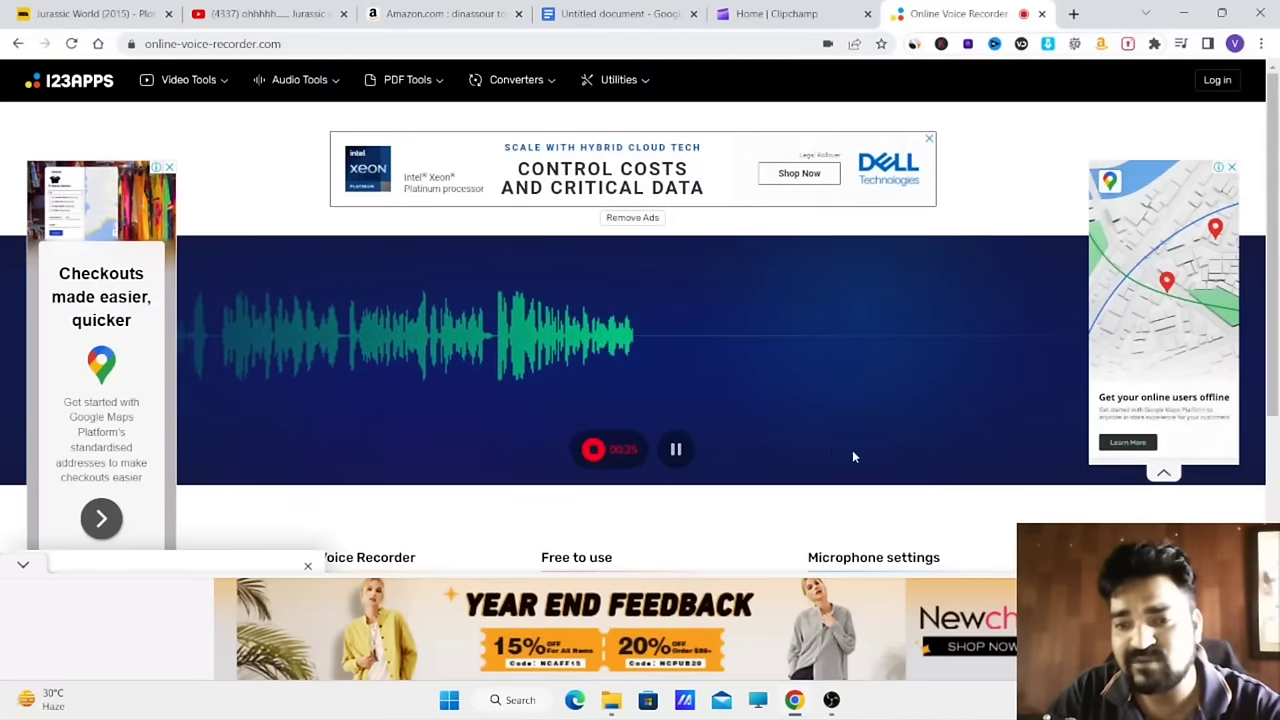
click(590, 452)
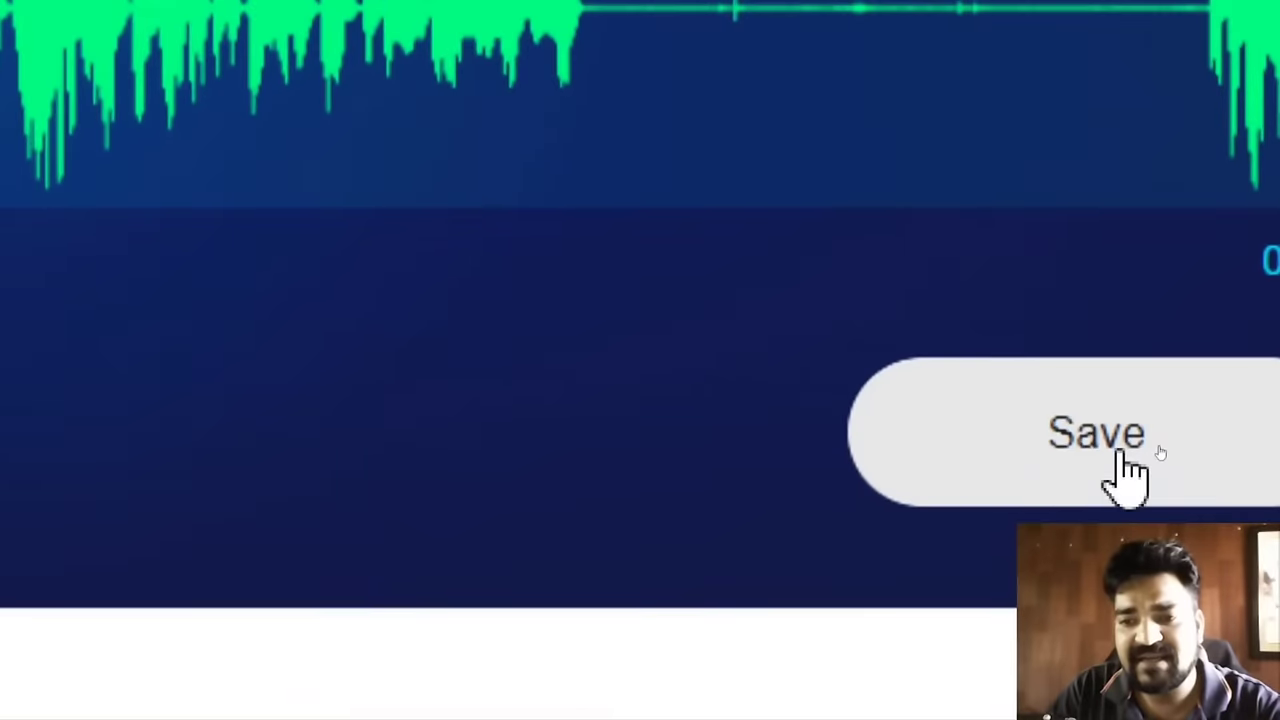
click(1128, 468)
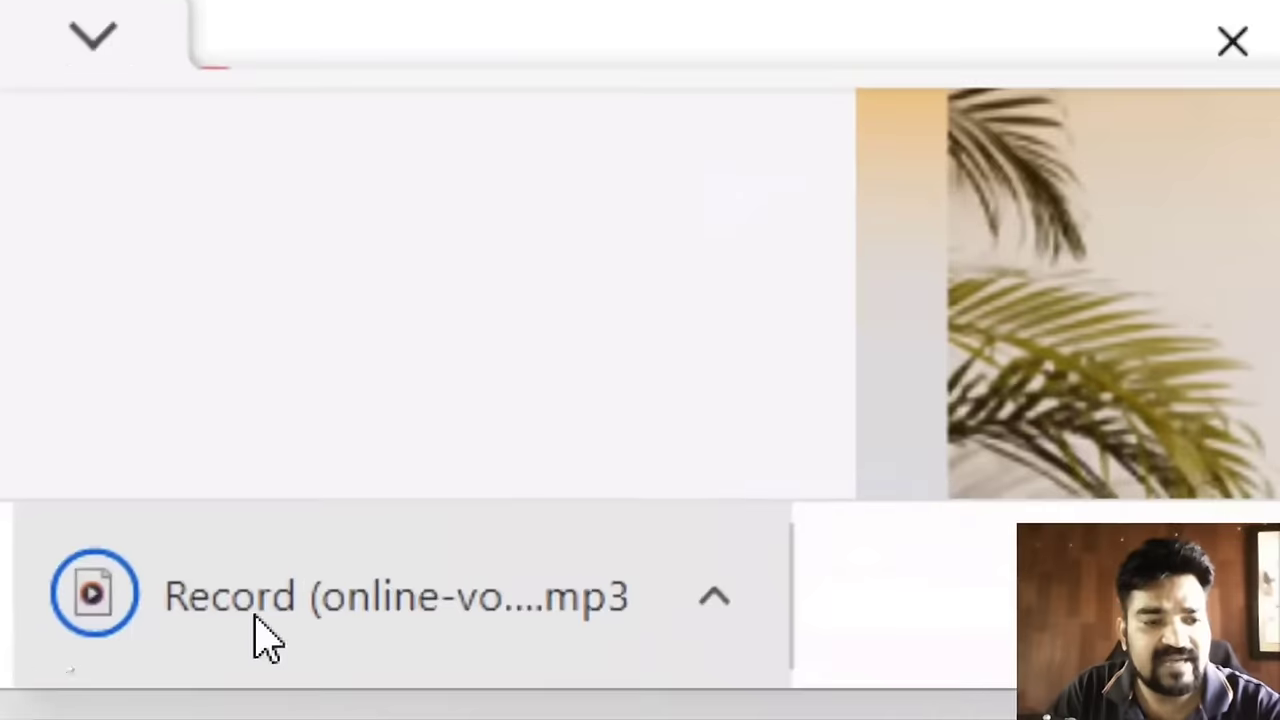
click(44, 662)
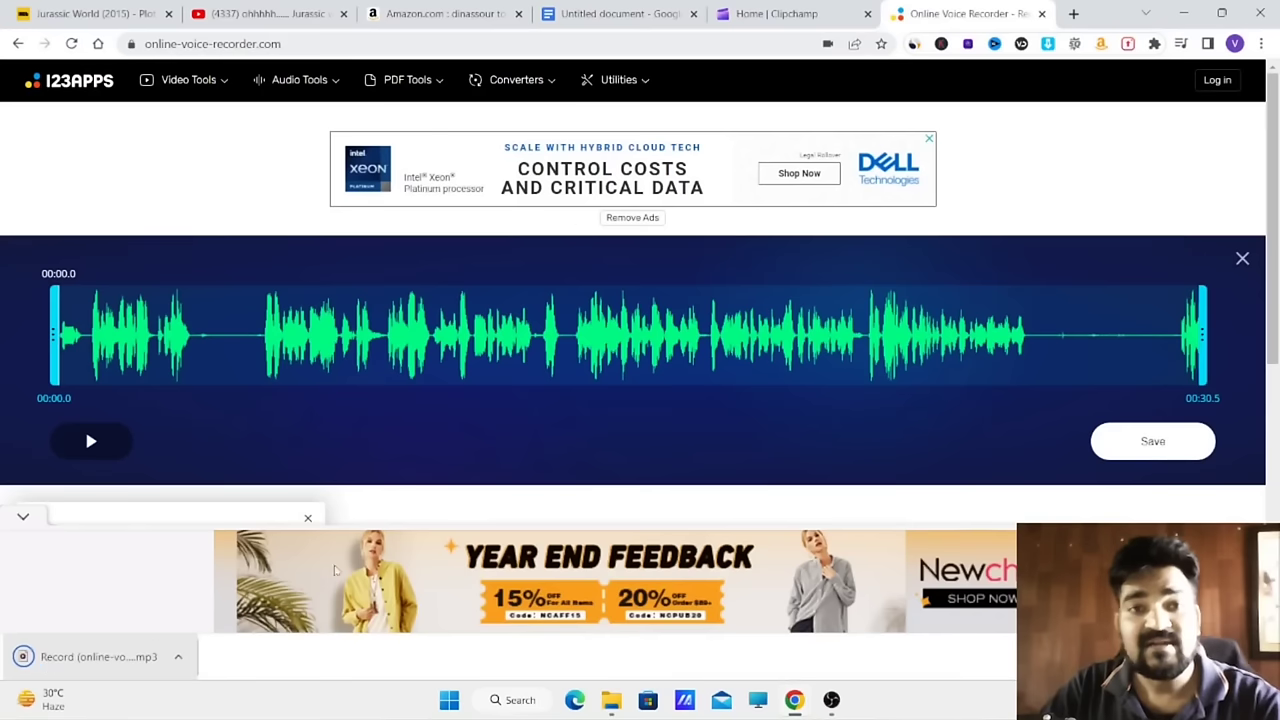
- Switch back to Clipchamp and export the finished video at 720p quality
click(815, 16)
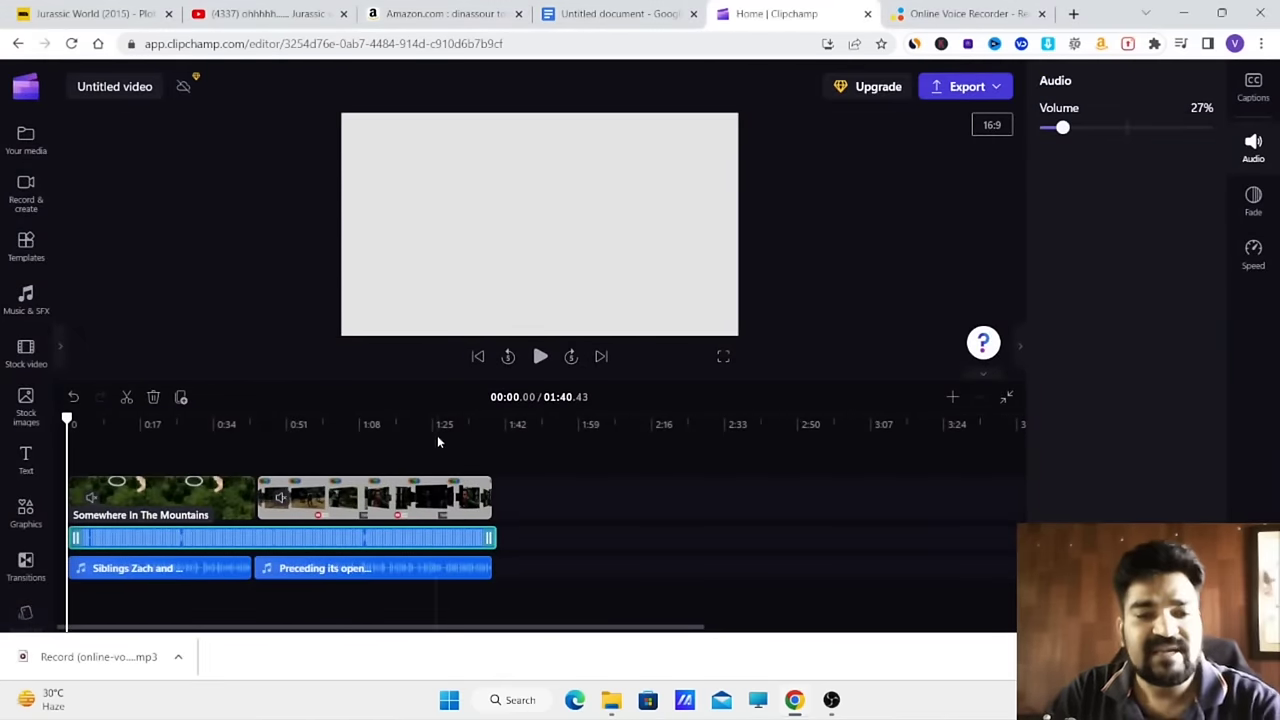
click(970, 92)
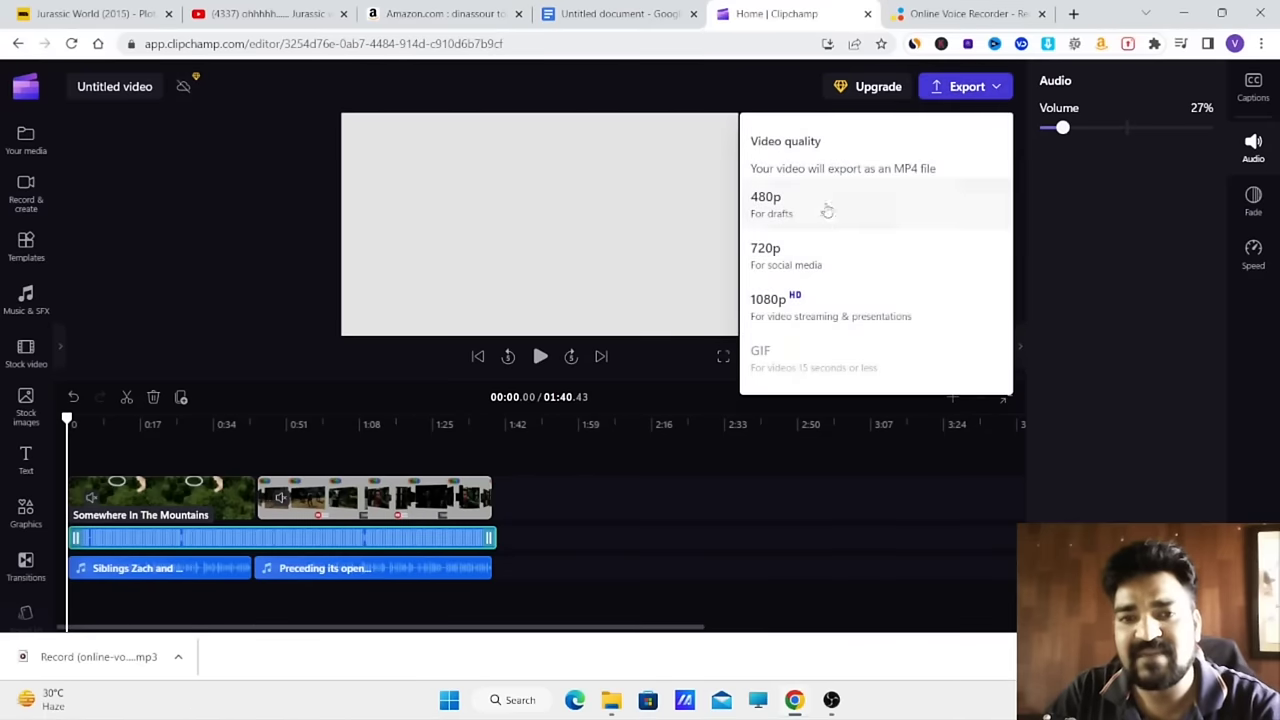
click(775, 256)
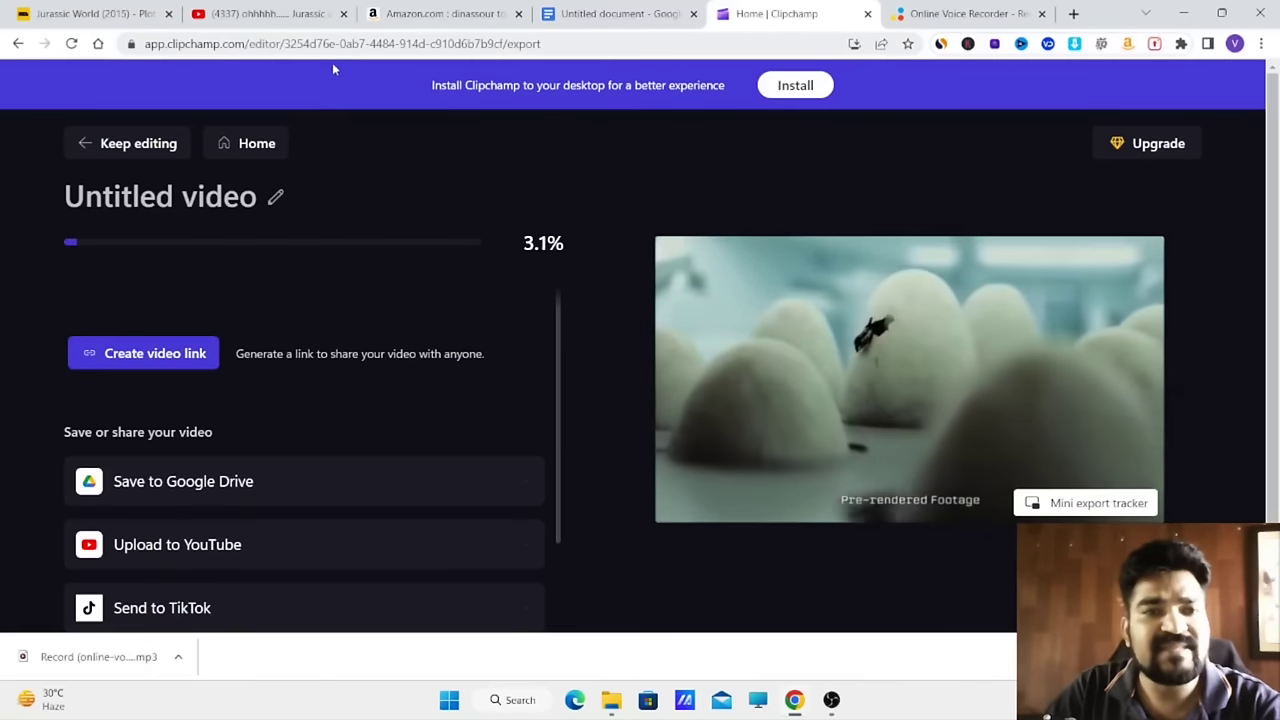
- Switch to the Amazon dinosaur toy results and find the Become an Affiliate link in the page footer
click(409, 15)
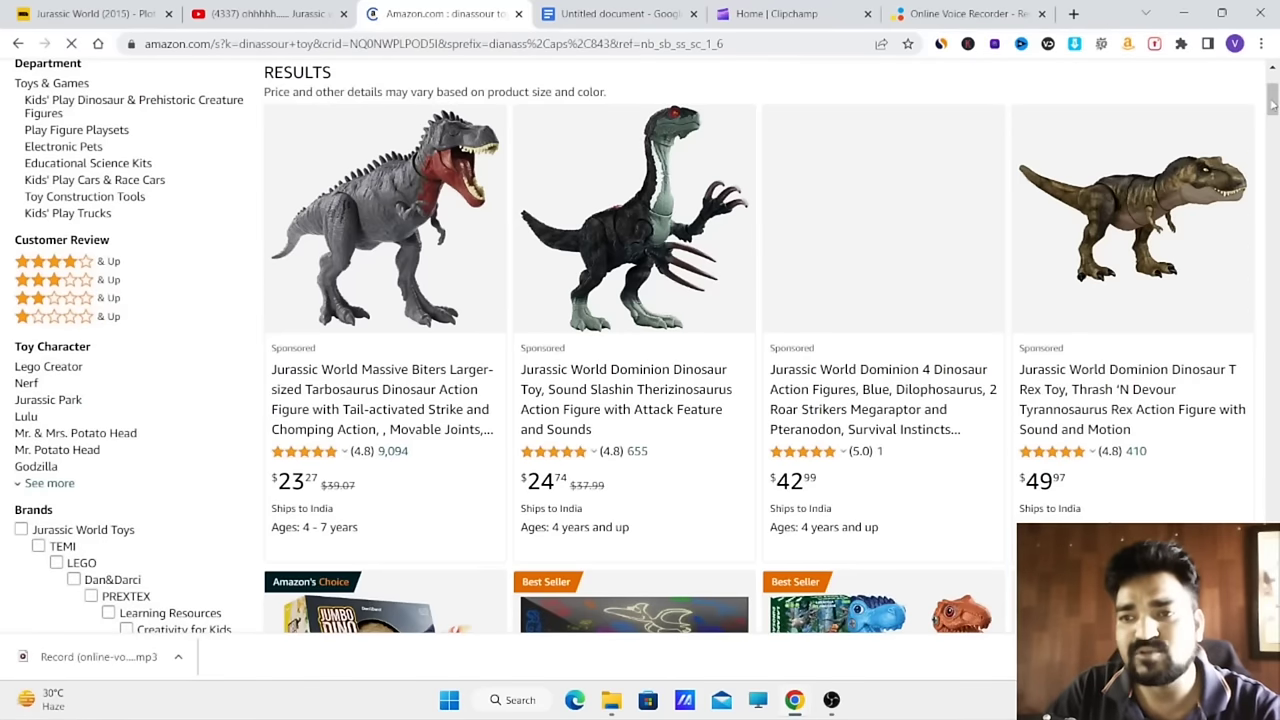
drag(1272, 103, 1272, 610)
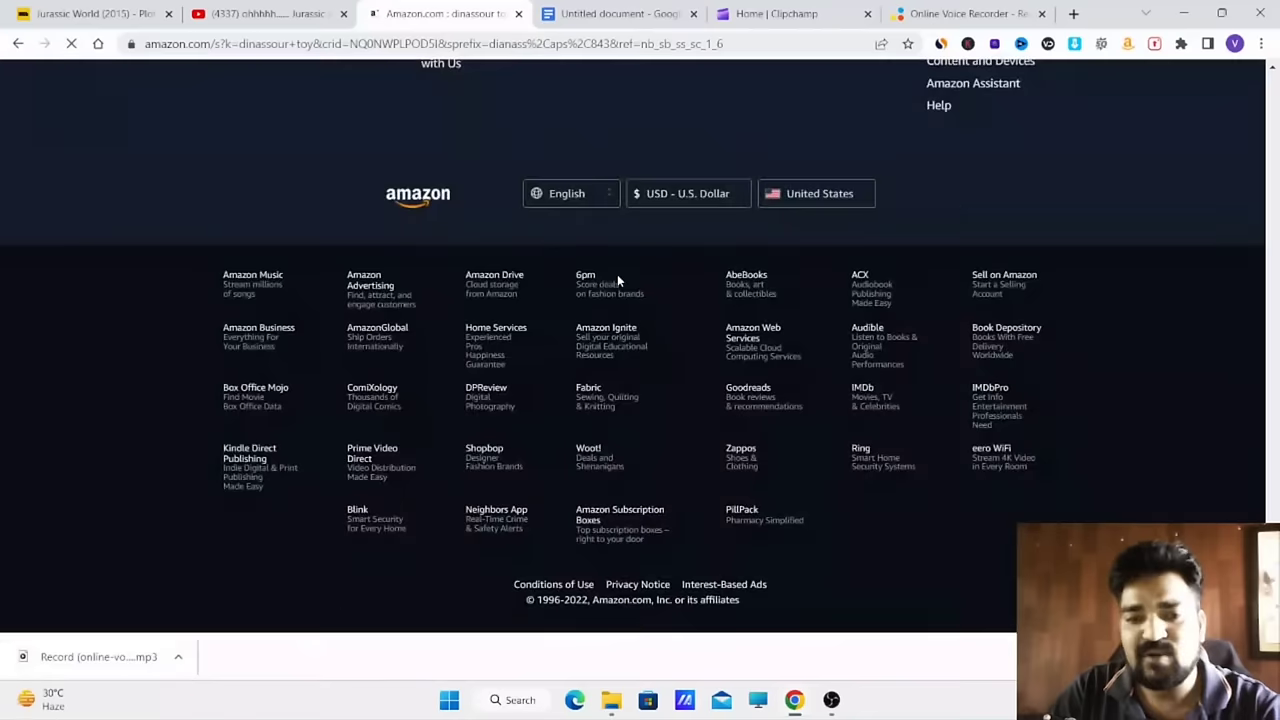
scroll(1230, 354, up, 3)
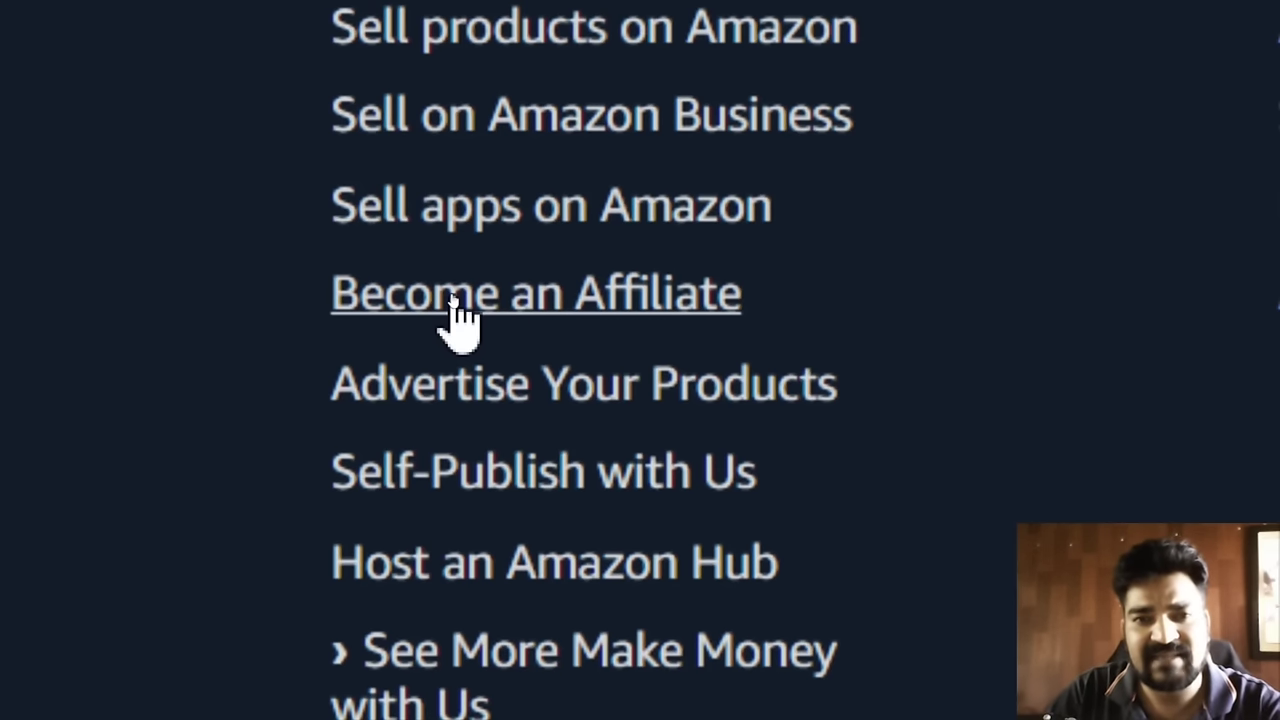
click(455, 315)
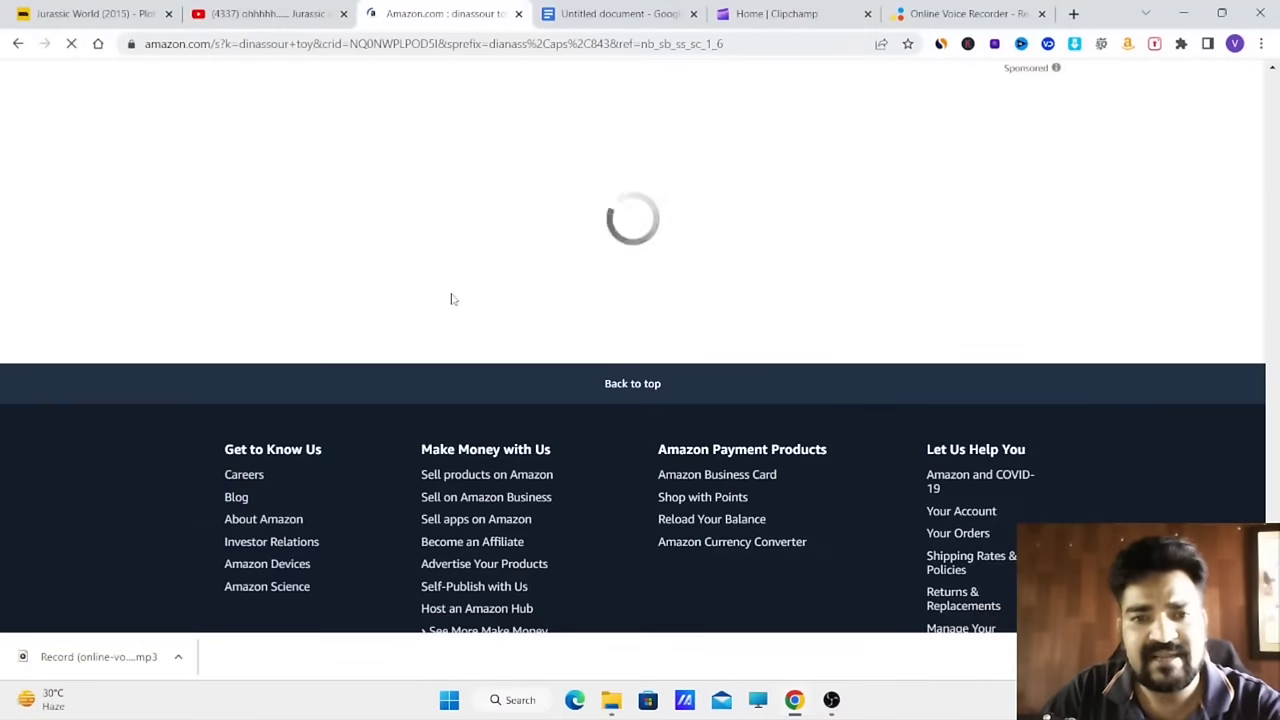
- Review the dinosaur toy listings and their prices in the Amazon search results
scroll(606, 336, up, 3)
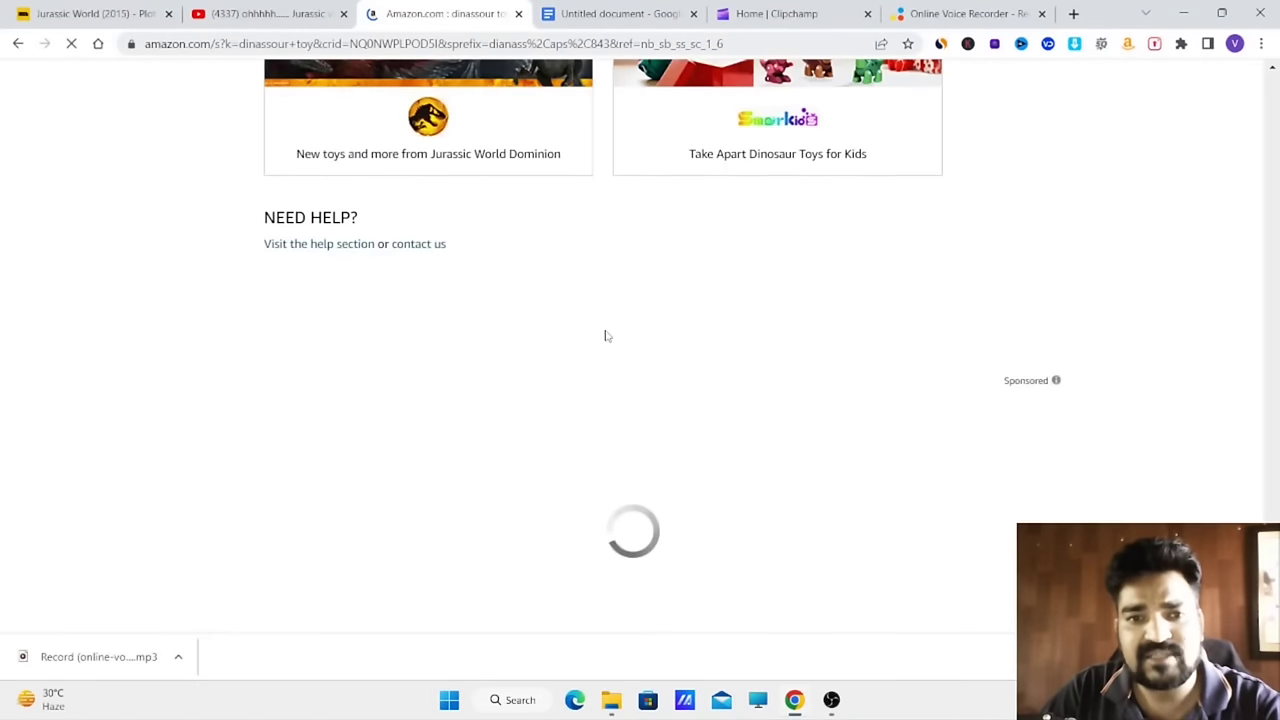
scroll(606, 336, up, 10)
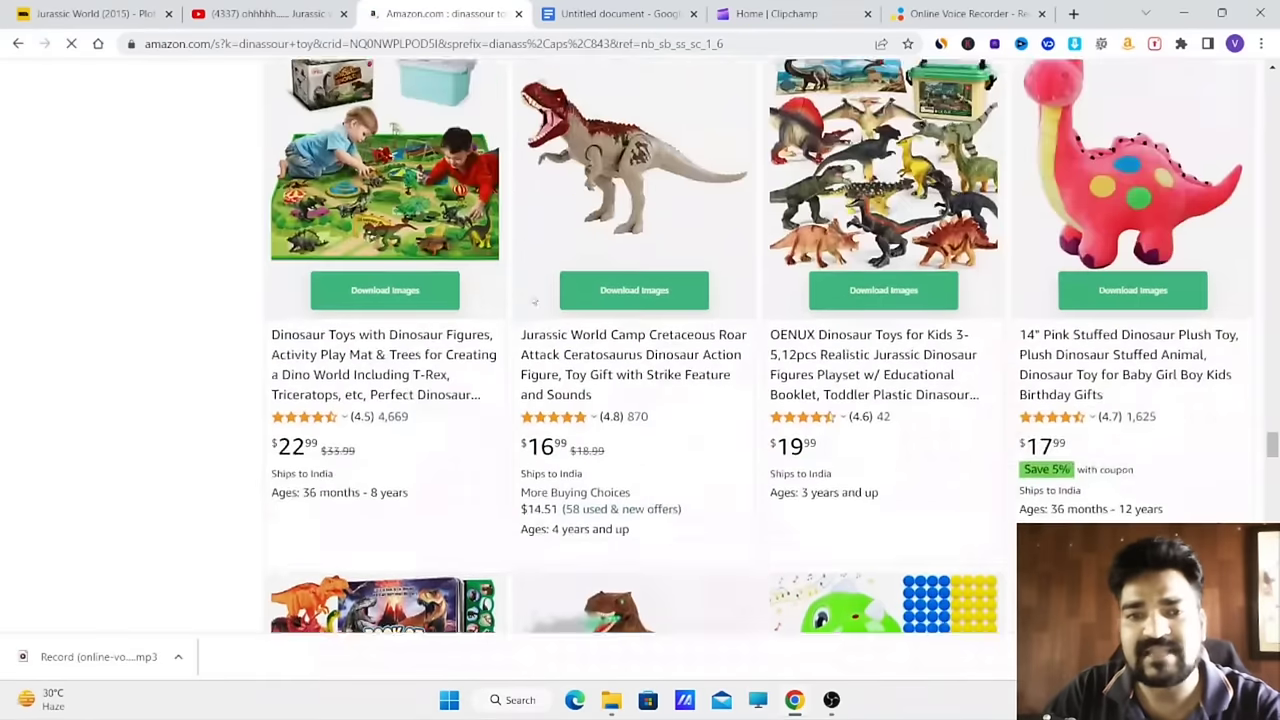
scroll(525, 270, up, 10)
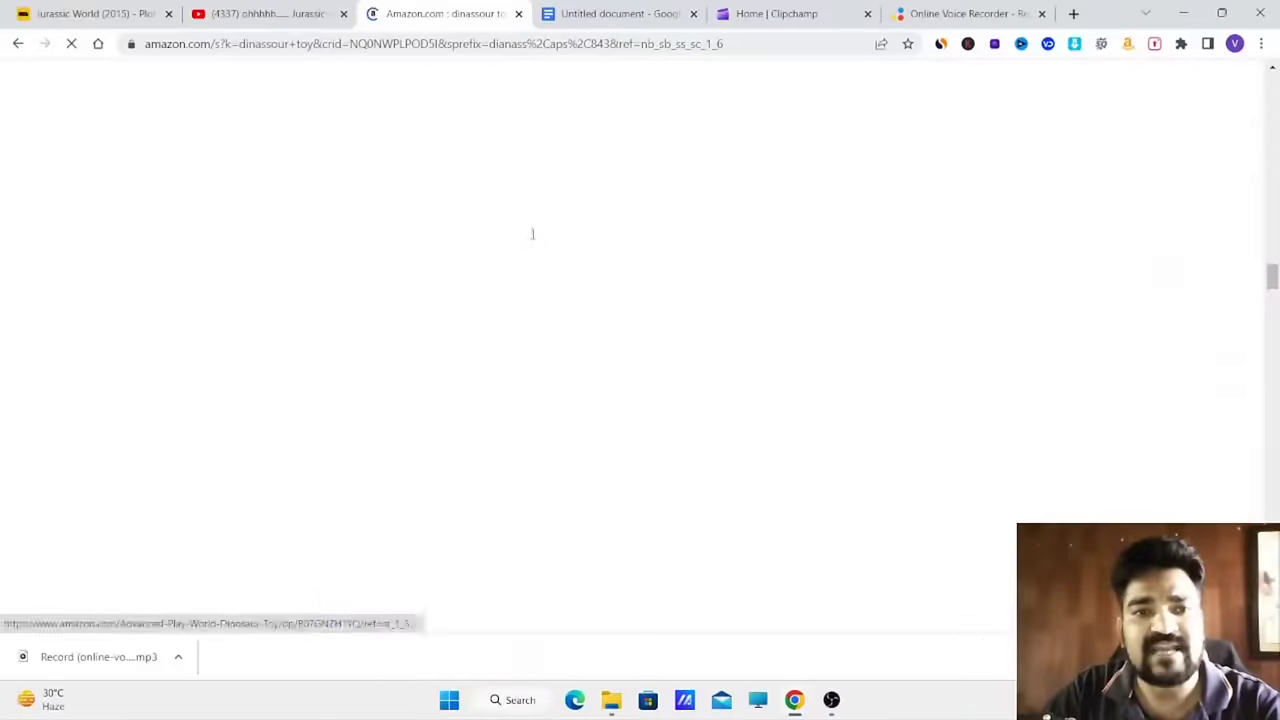
scroll(540, 226, up, 10)
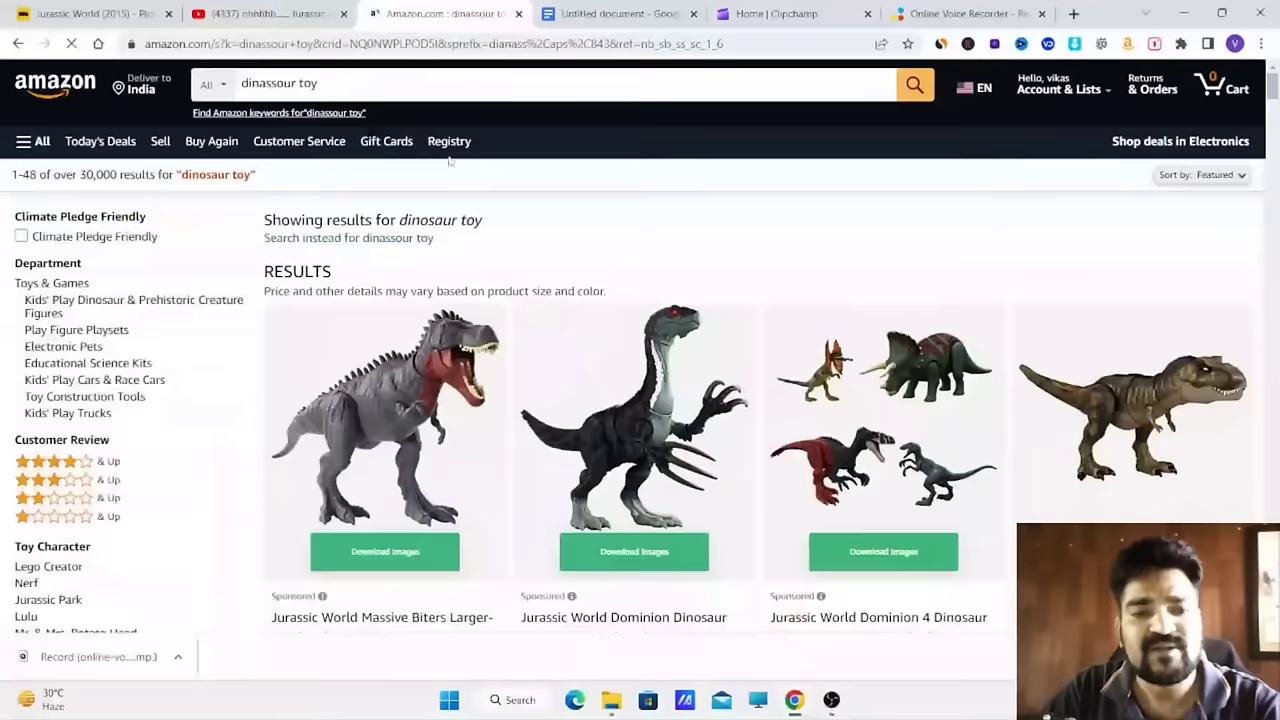
scroll(557, 243, down, 3)
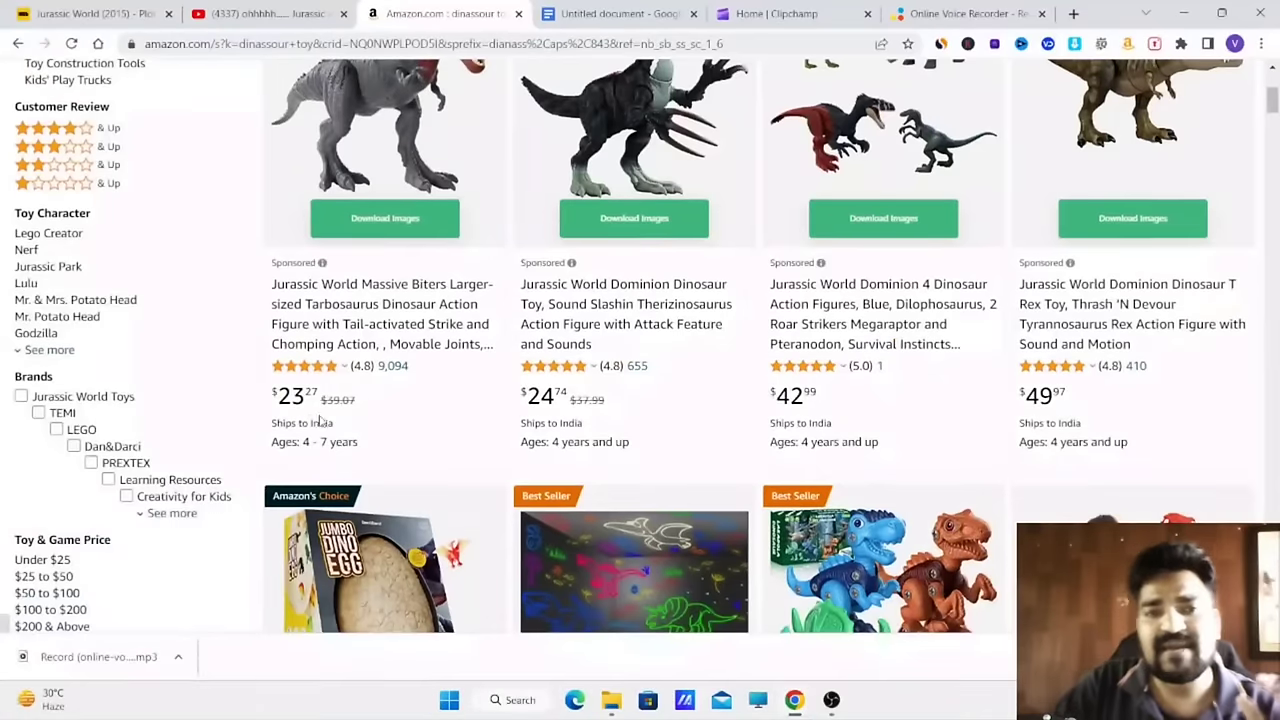
scroll(322, 420, up, 2)
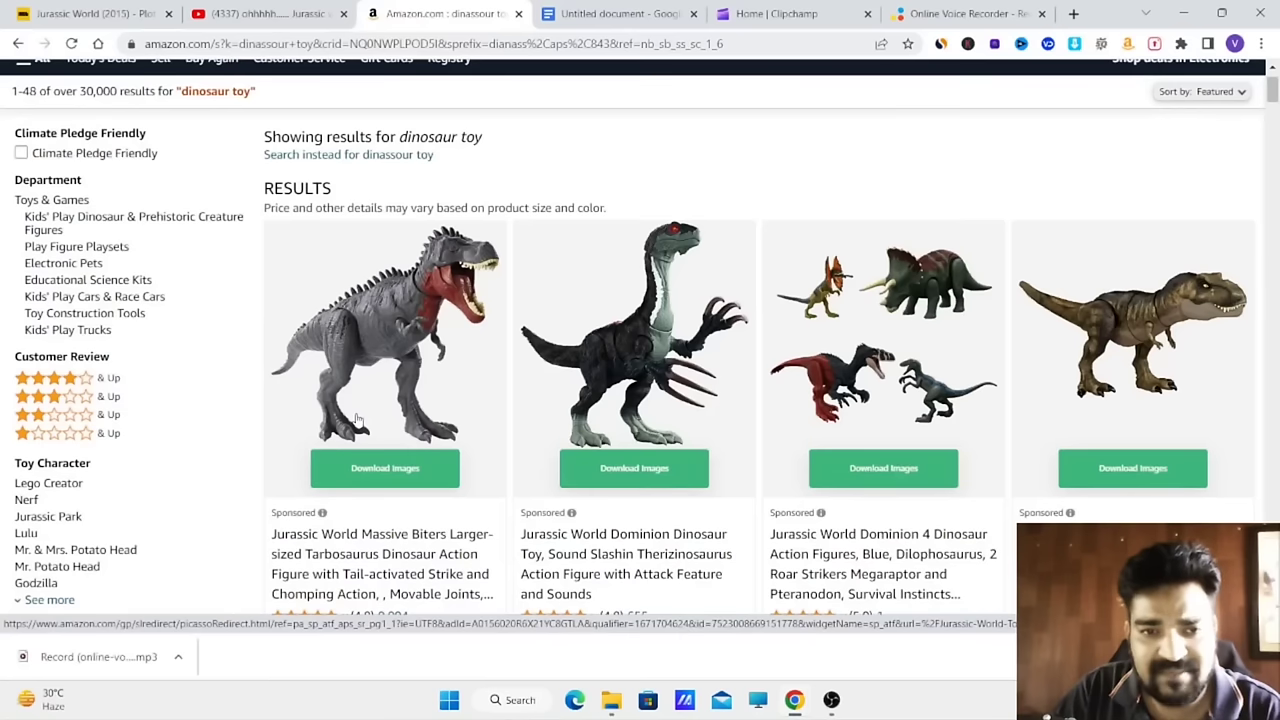
scroll(352, 425, down, 2)
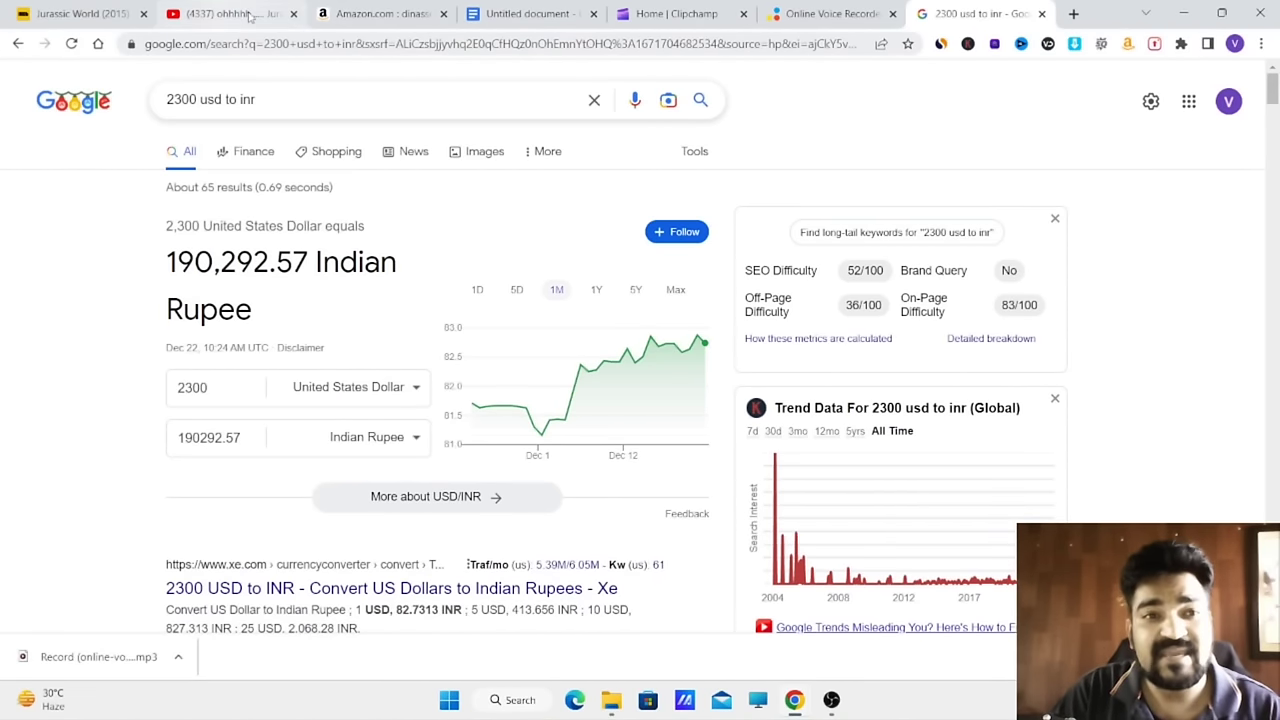
- Copy the URL of the Amazon dinosaur toy results into a blank Notepad document and minimize Notepad
click(366, 22)
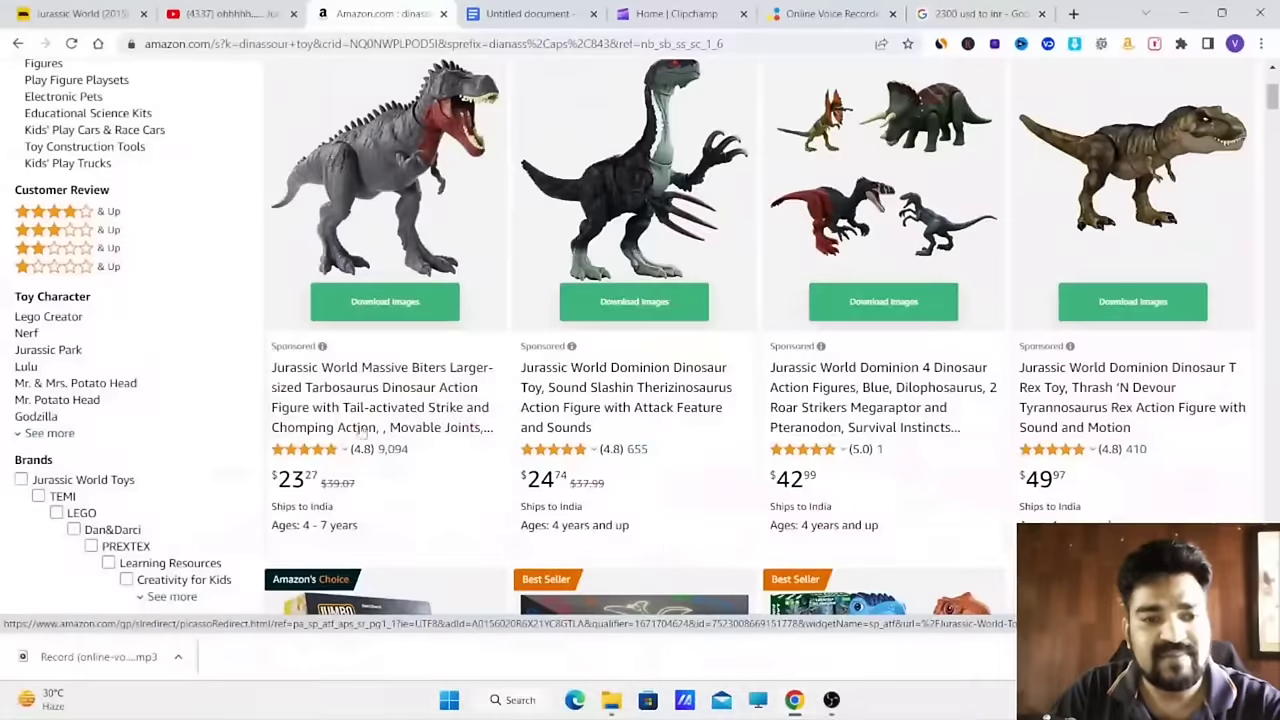
scroll(330, 380, up, 3)
scroll(330, 380, down, 3)
scroll(330, 380, up, 3)
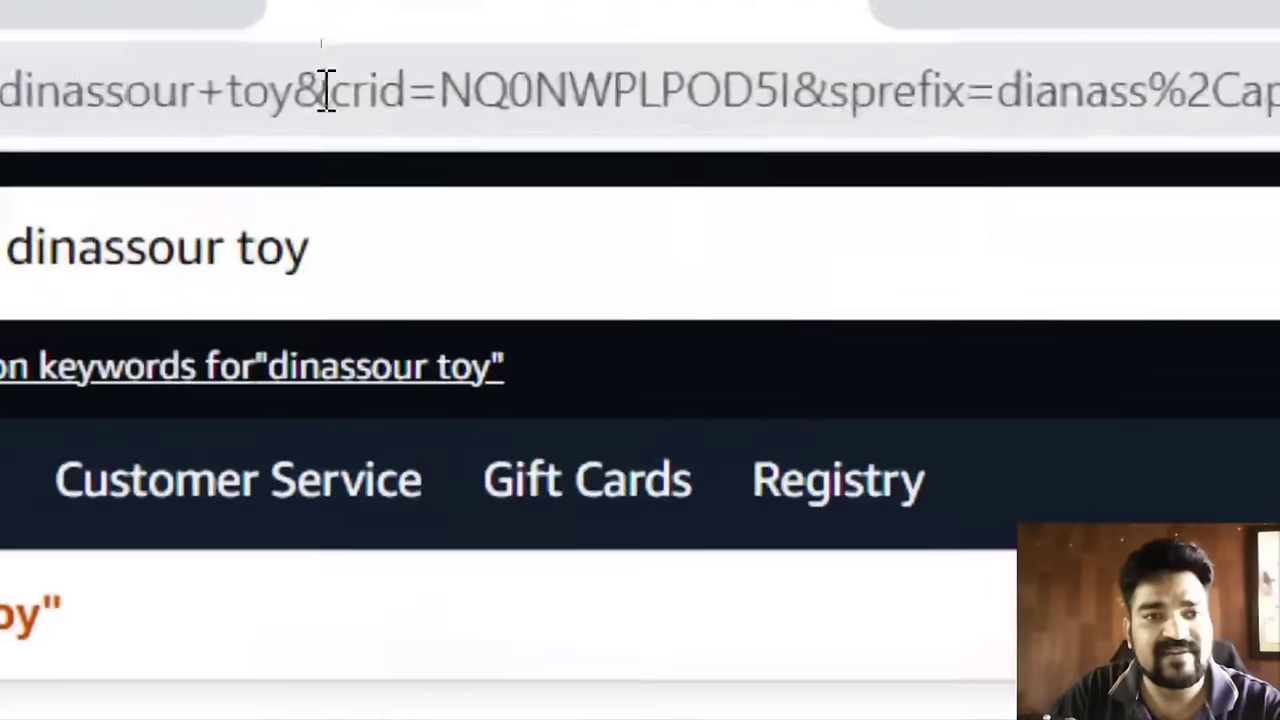
click(318, 43)
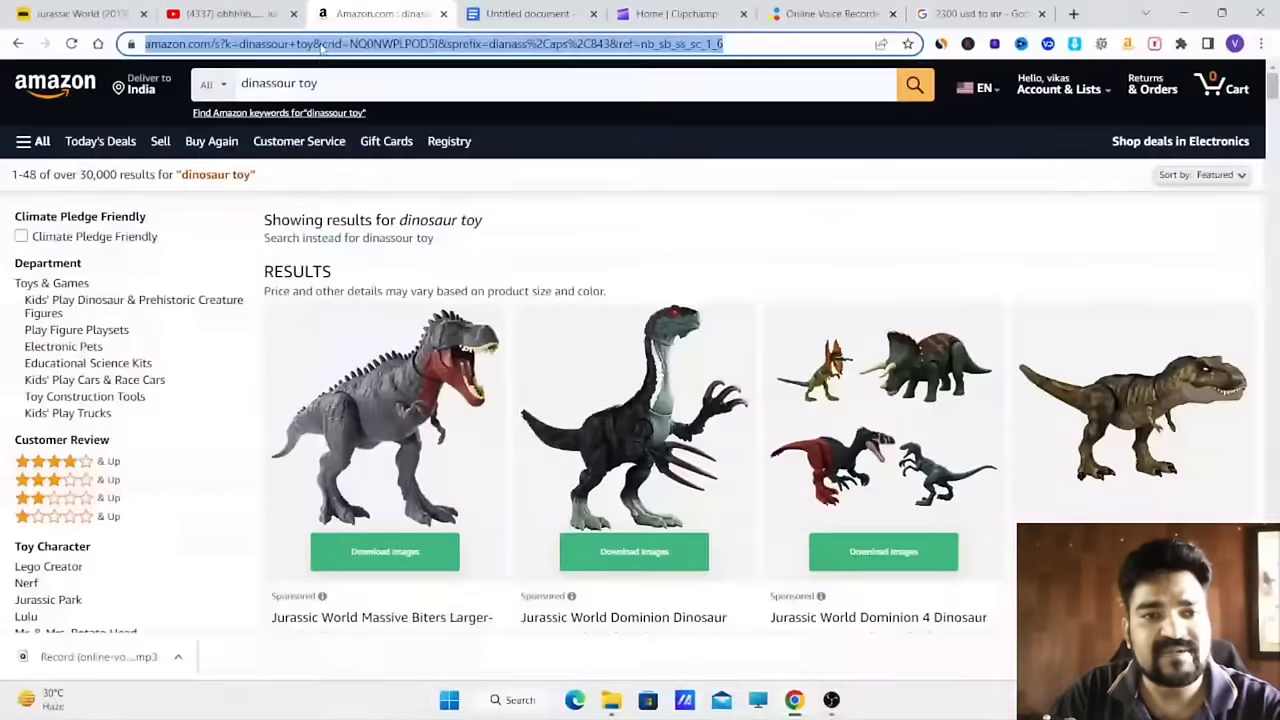
right_click(322, 47)
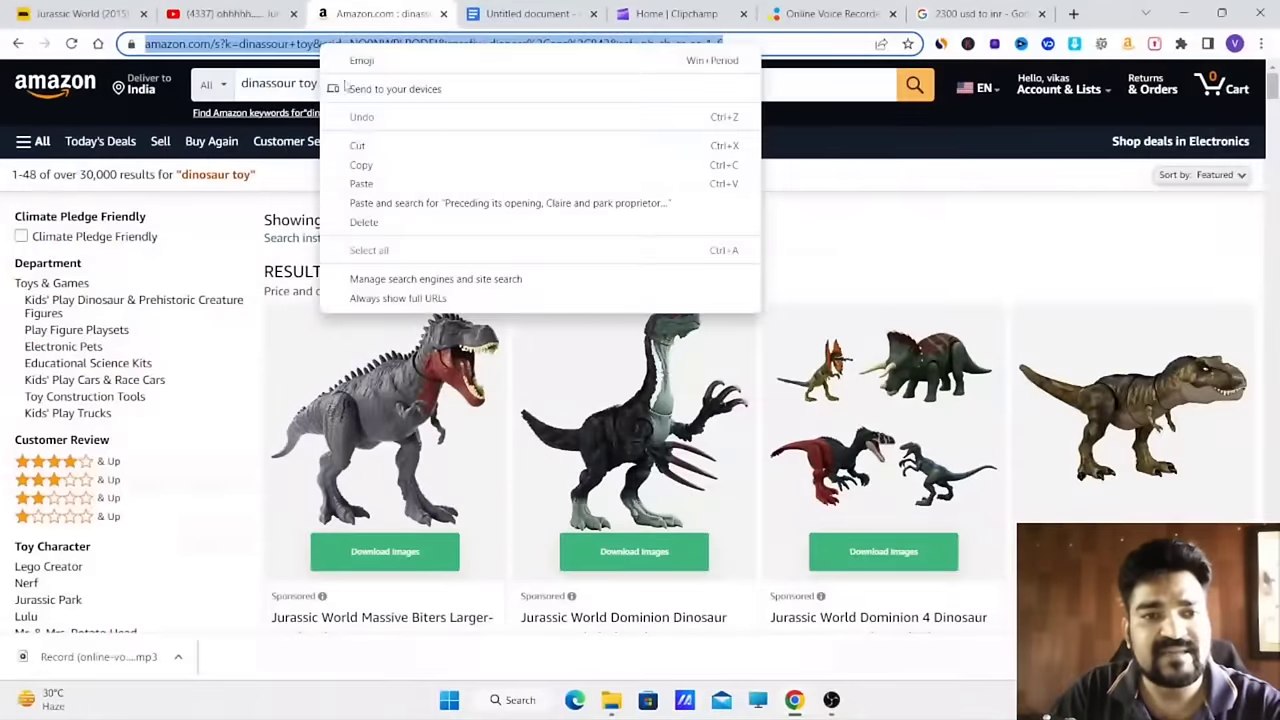
click(375, 168)
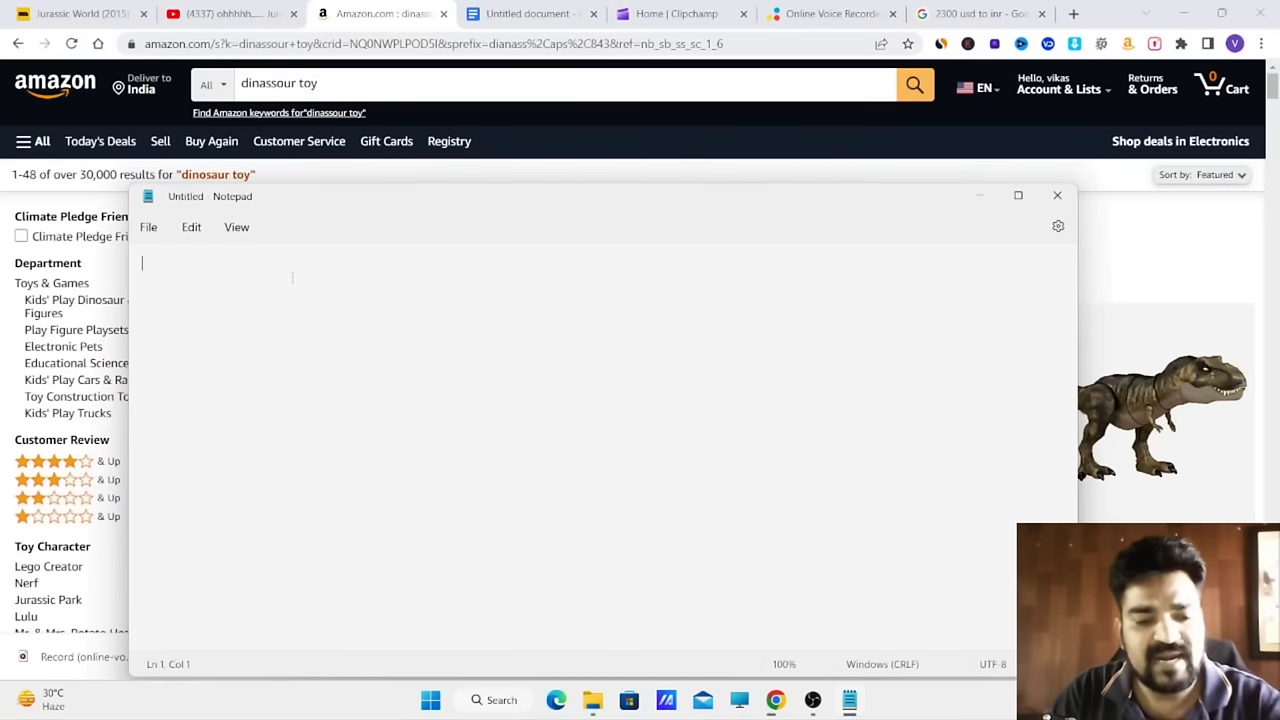
key(ctrl+v)
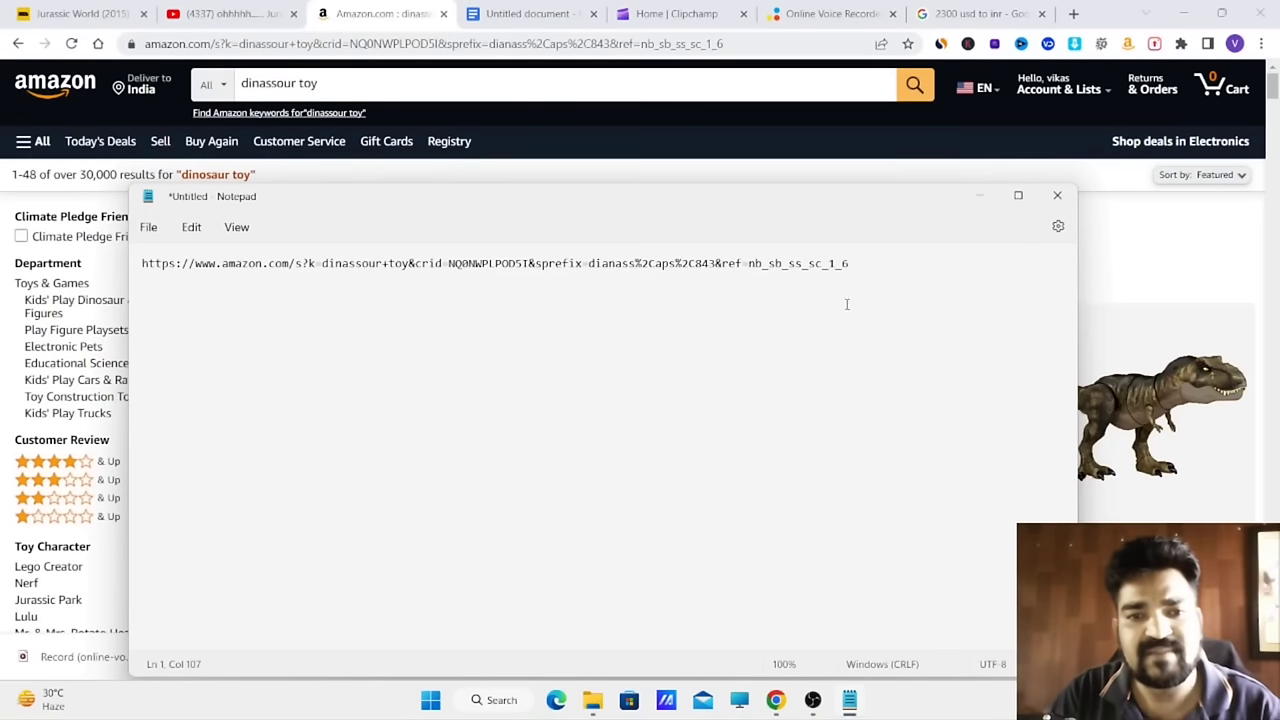
click(980, 196)
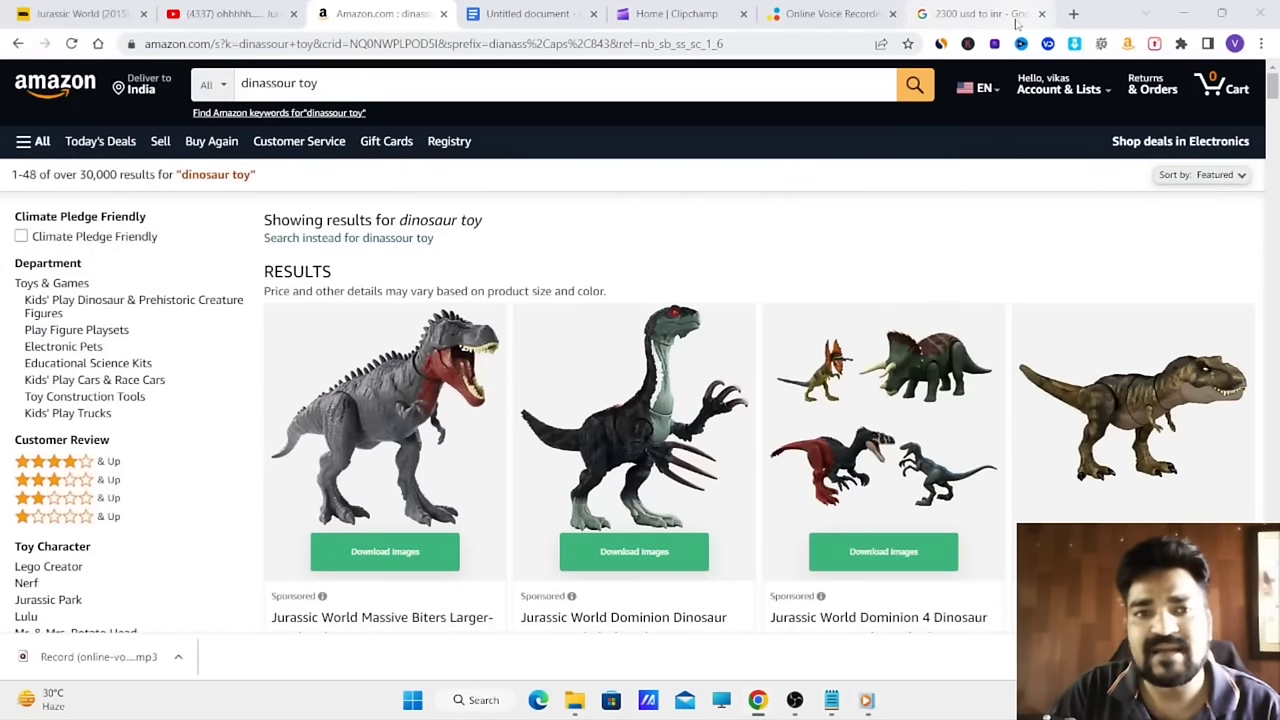
- Close the exported video's player window and replace the Google currency query with a search for "goollge sites"
click(945, 14)
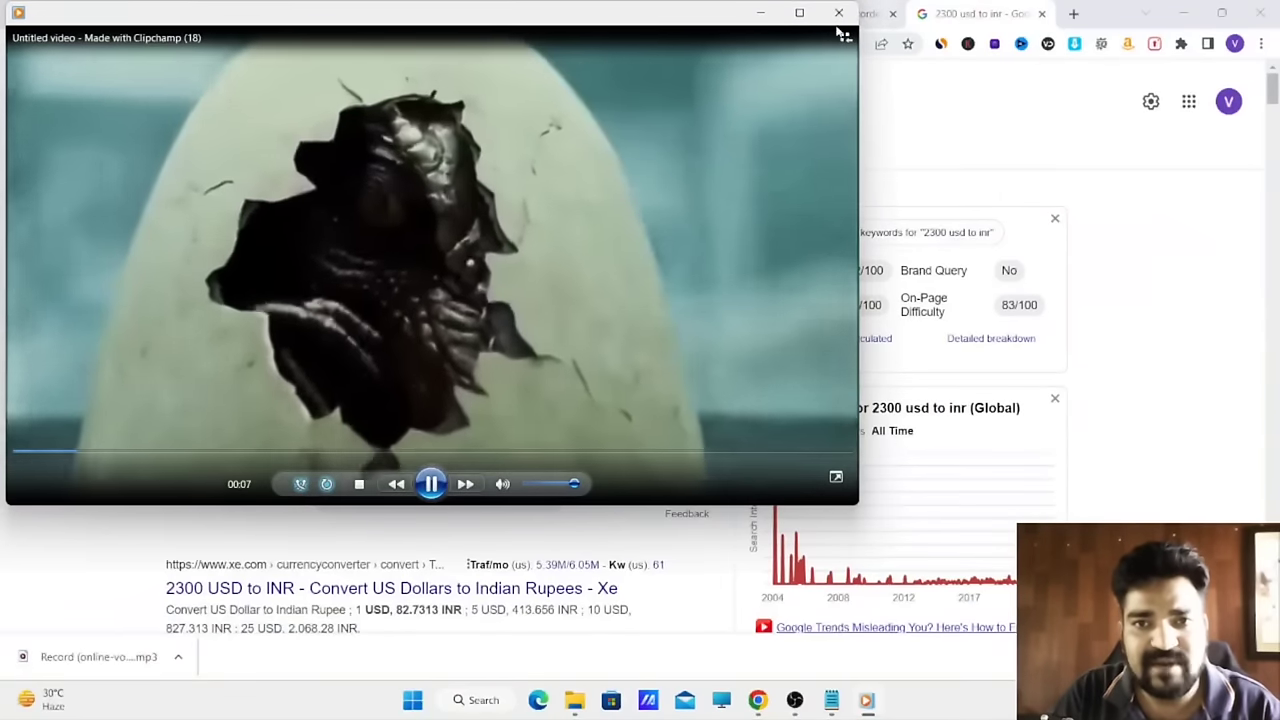
click(838, 12)
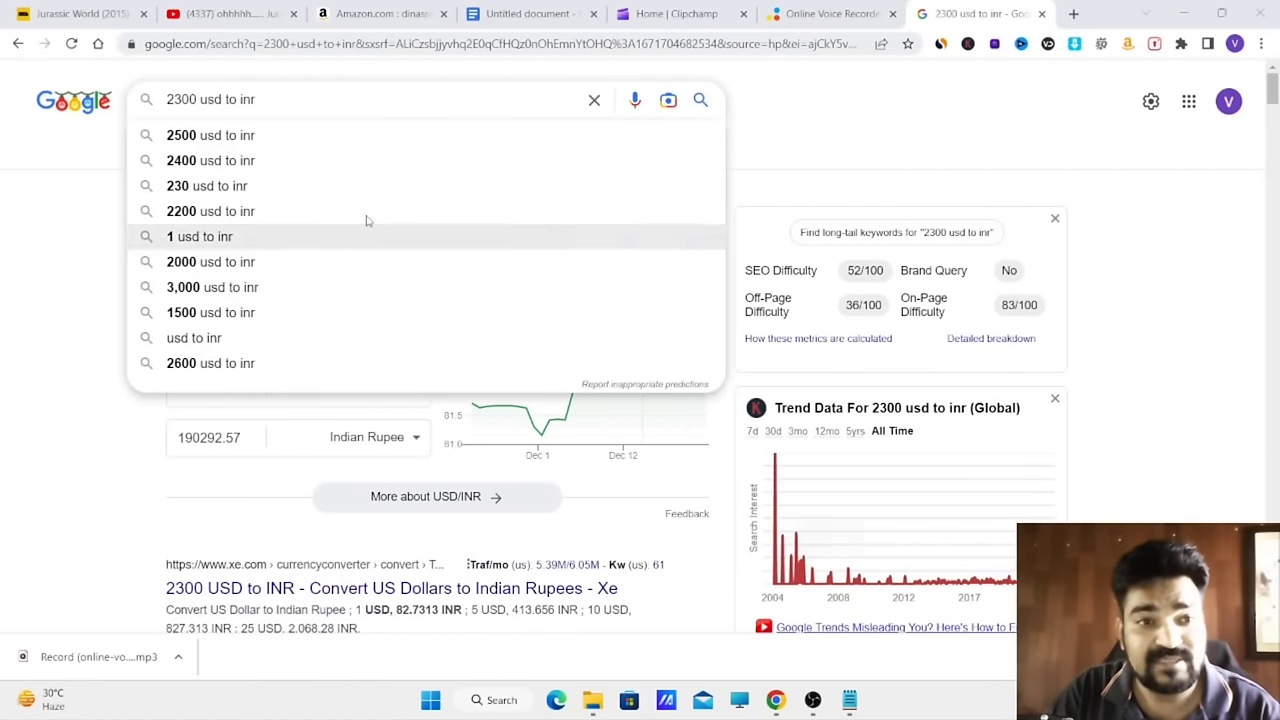
click(265, 105)
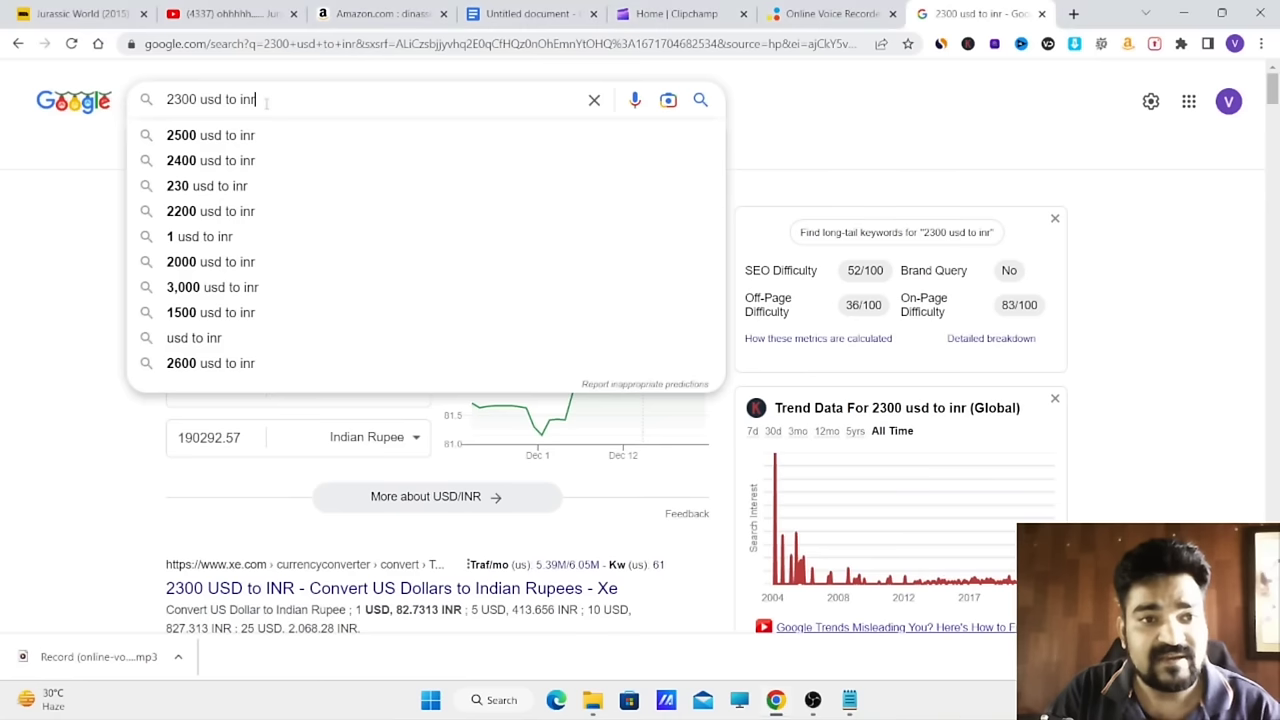
key(BackSpace)
key(BackSpace)
key(BackSpace)
key(BackSpace)
key(BackSpace)
key(BackSpace)
key(BackSpace)
key(BackSpace)
key(BackSpace)
key(BackSpace)
key(BackSpace)
key(BackSpace)
key(BackSpace)
key(BackSpace)
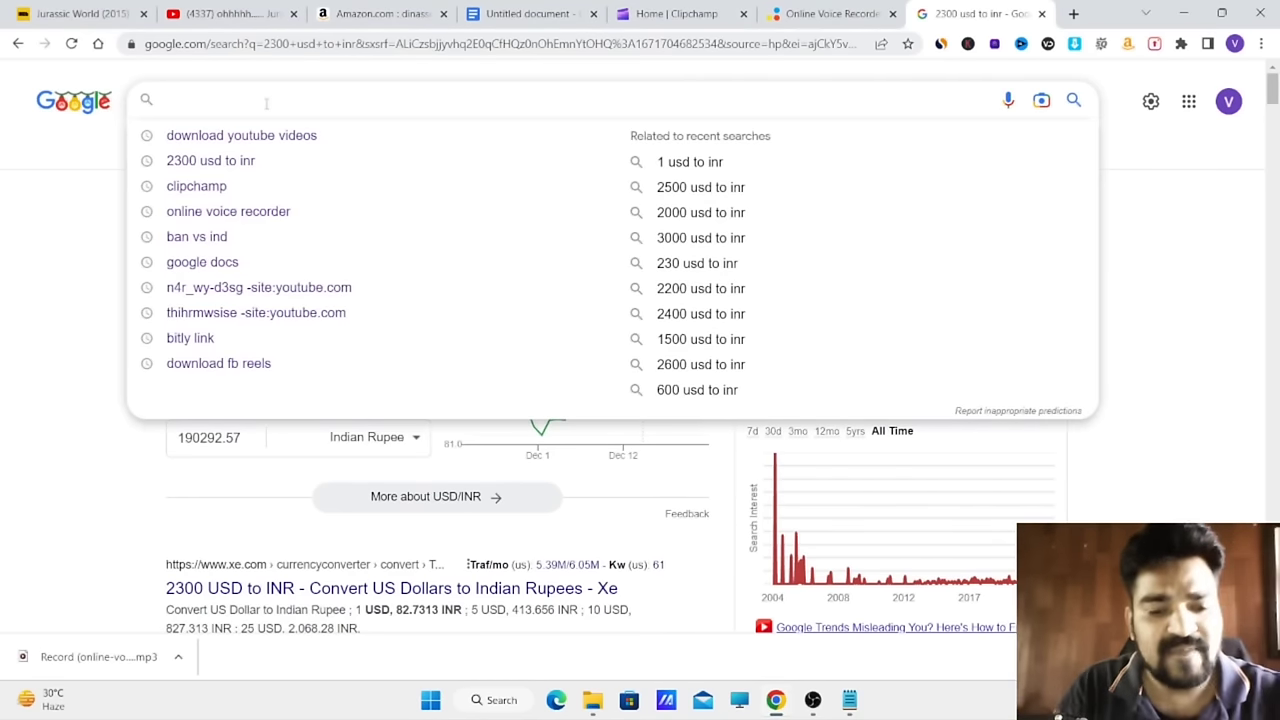
text(goollge )
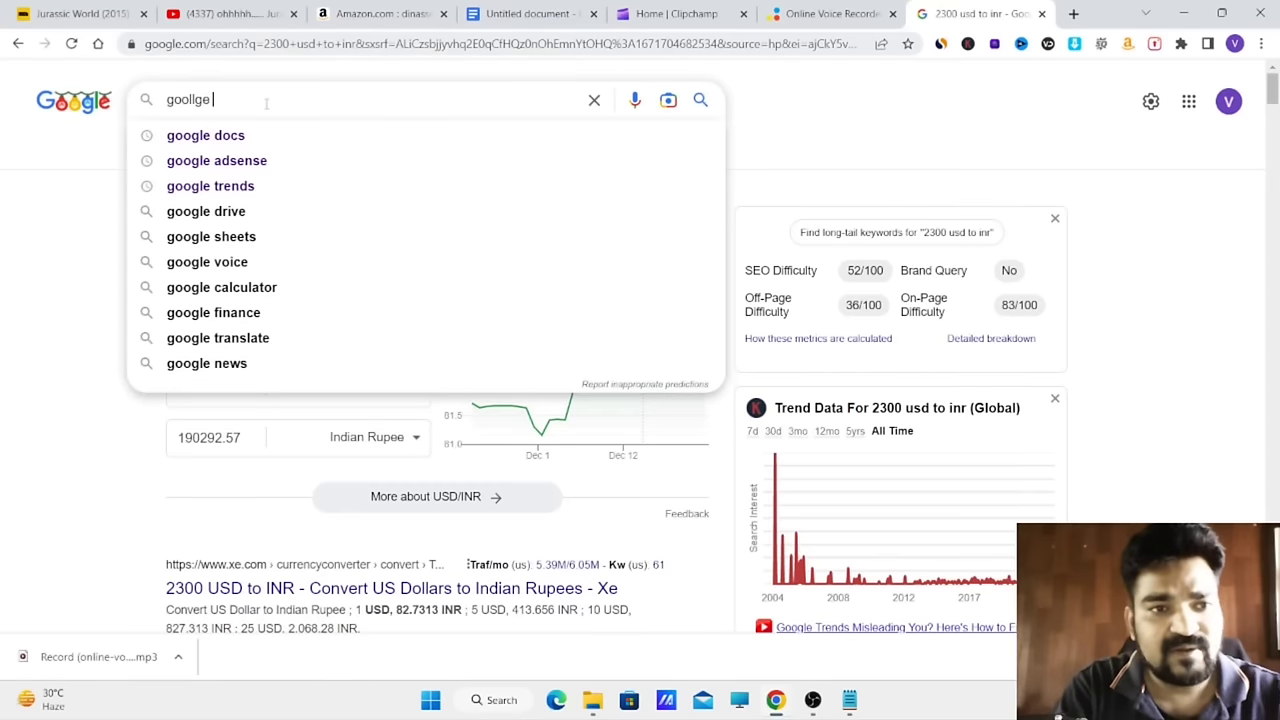
text(s)
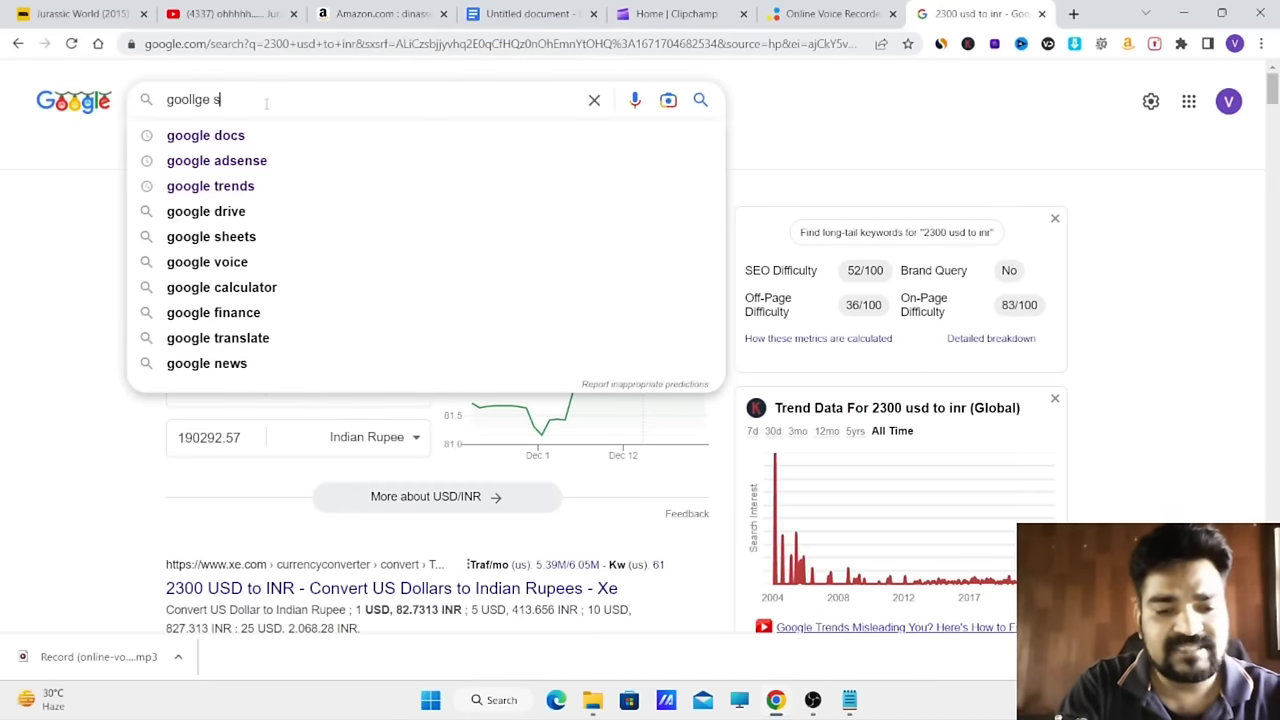
text(ites)
key(Return)
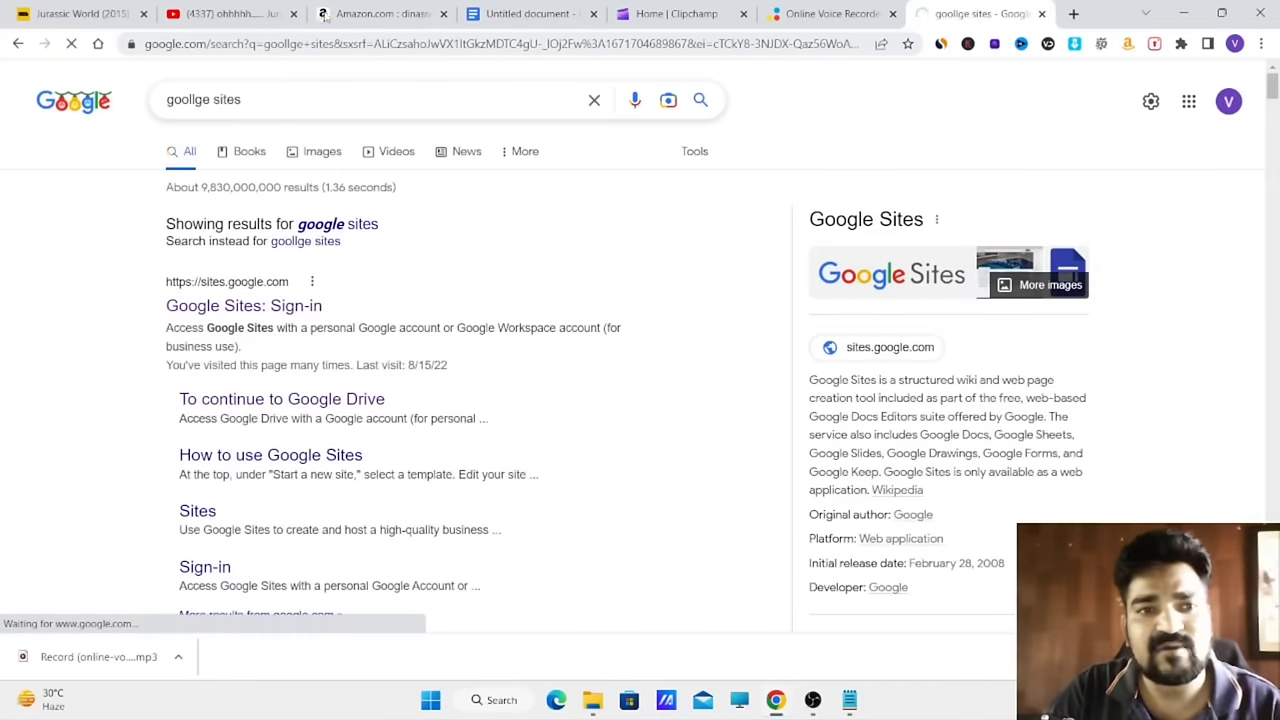
- Create a blank site in Google Sites and set its page title to "BEST JURRASIC TOYS"
click(343, 13)
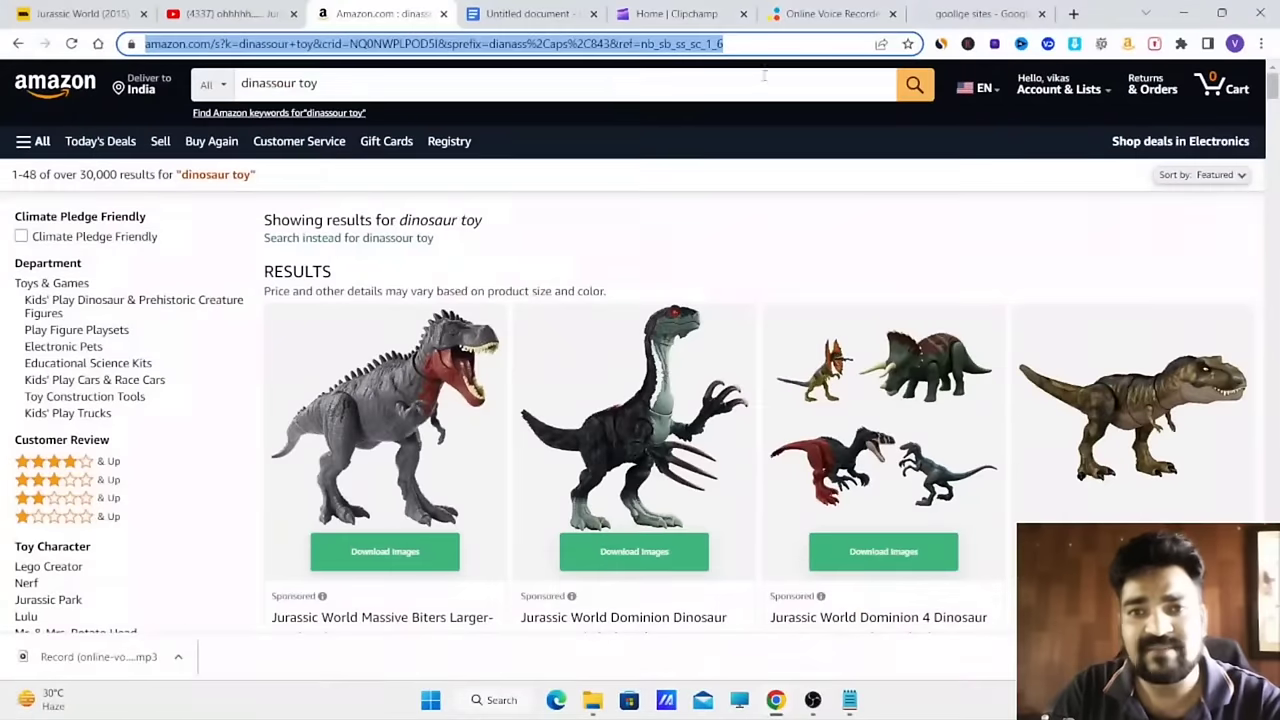
click(975, 14)
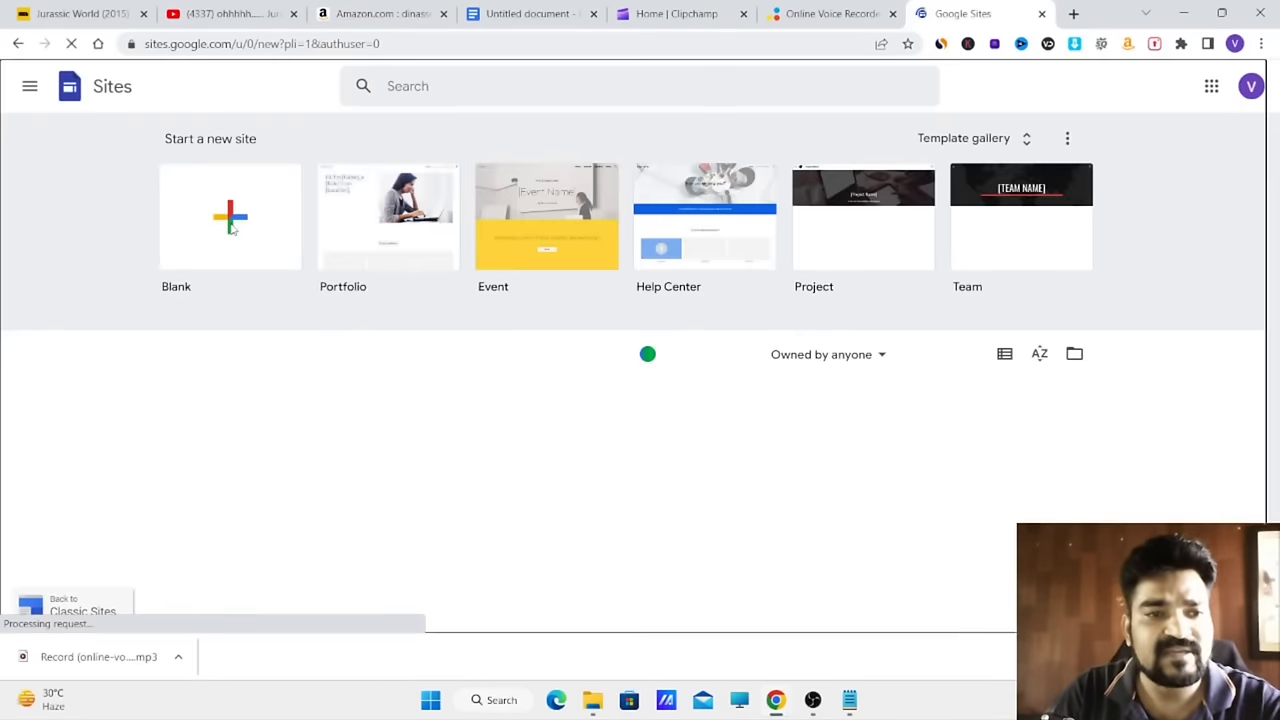
text(best)
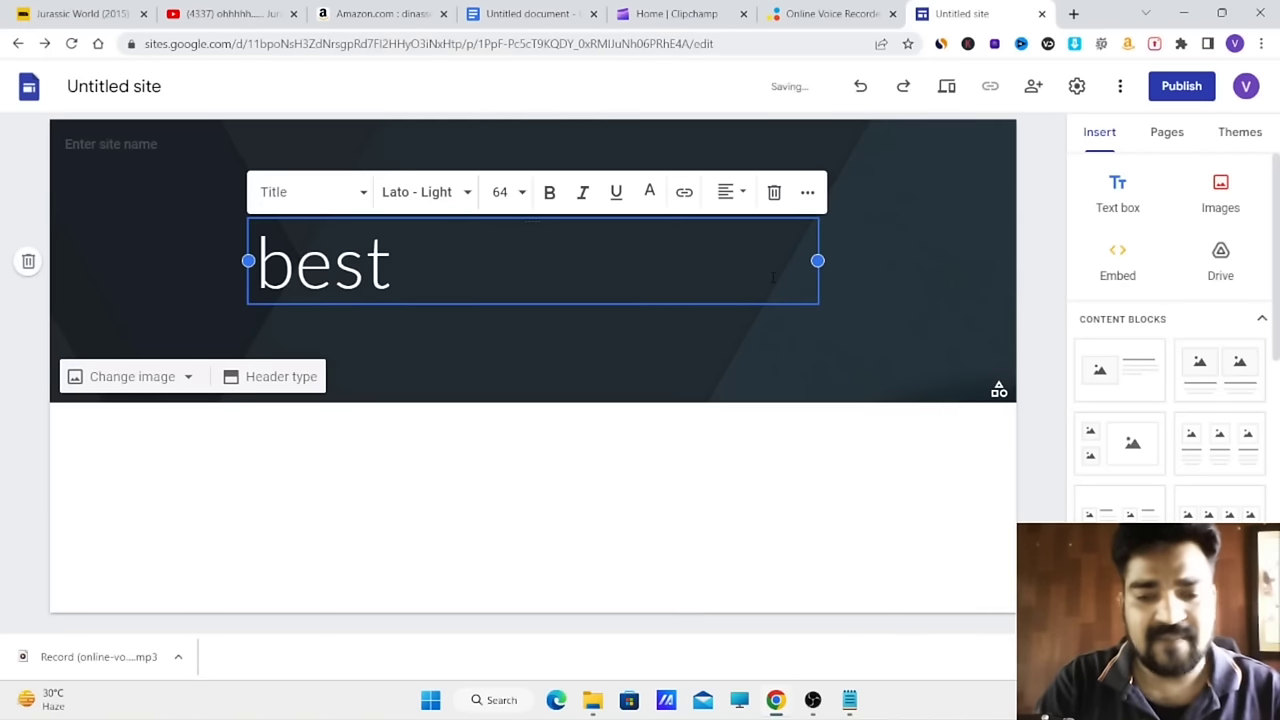
key(BackSpace)
key(BackSpace)
key(BackSpace)
key(BackSpace)
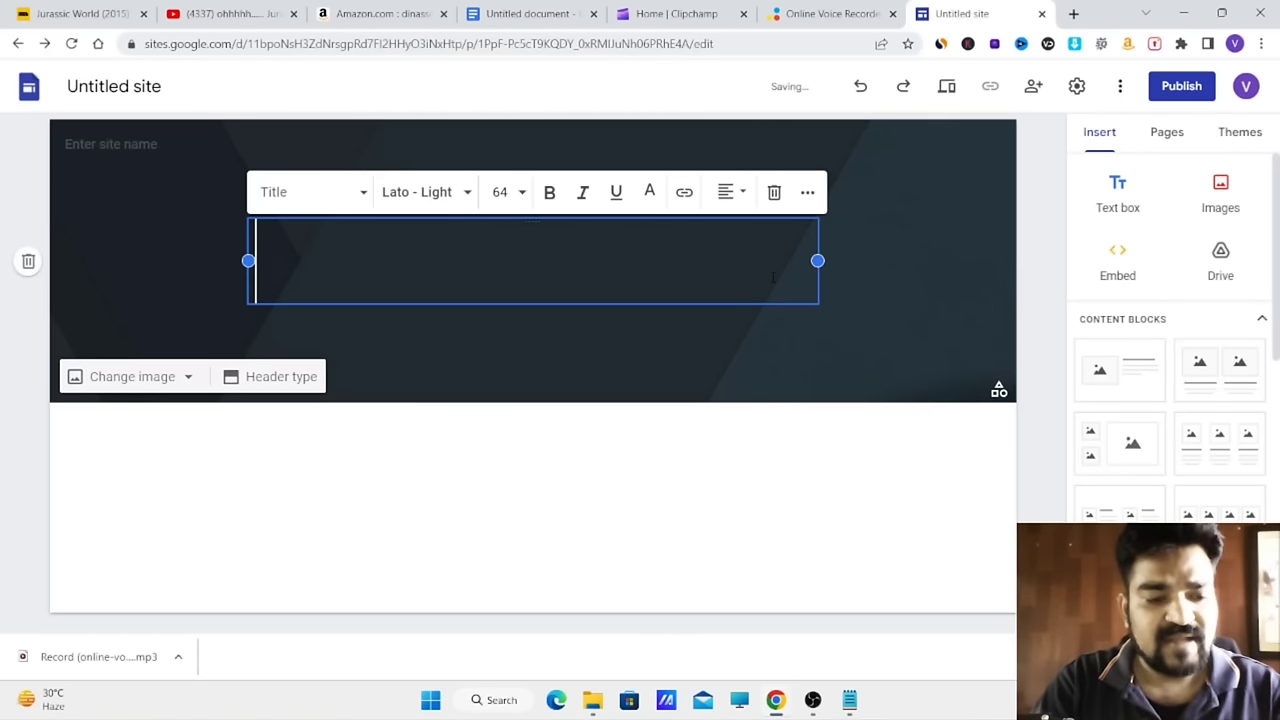
text(BEST JURRA)
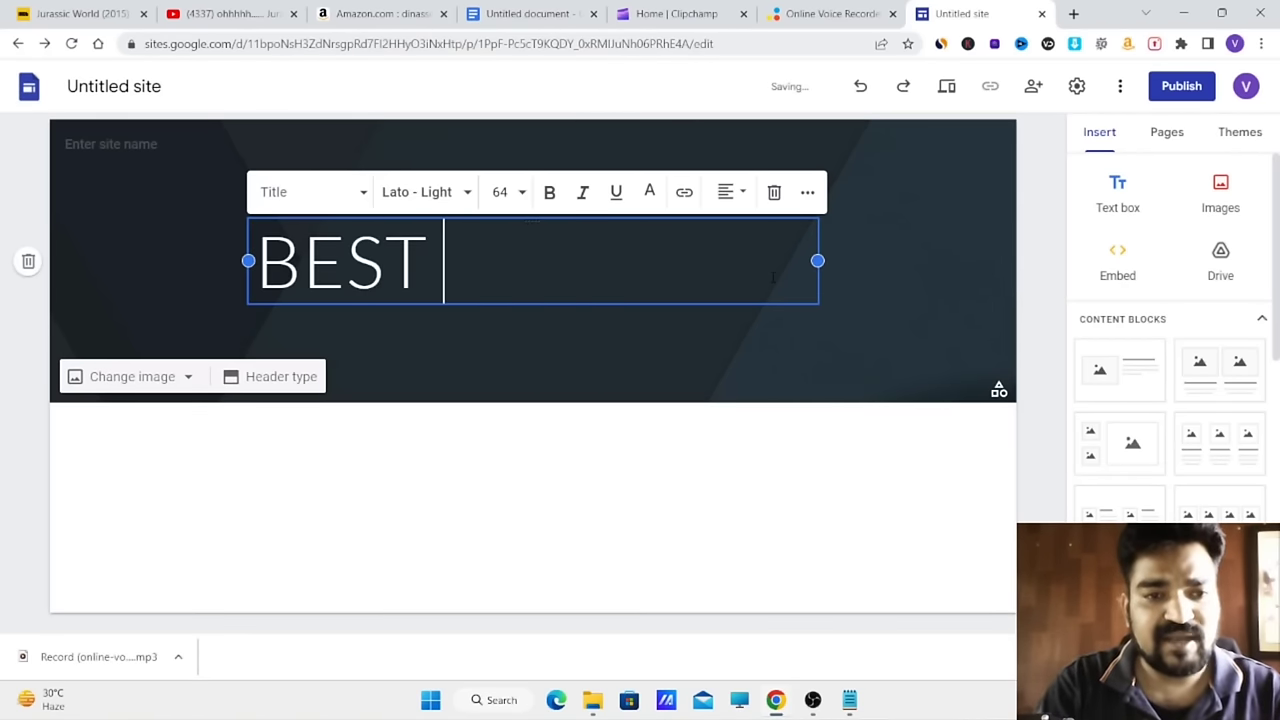
text(SIC TP)
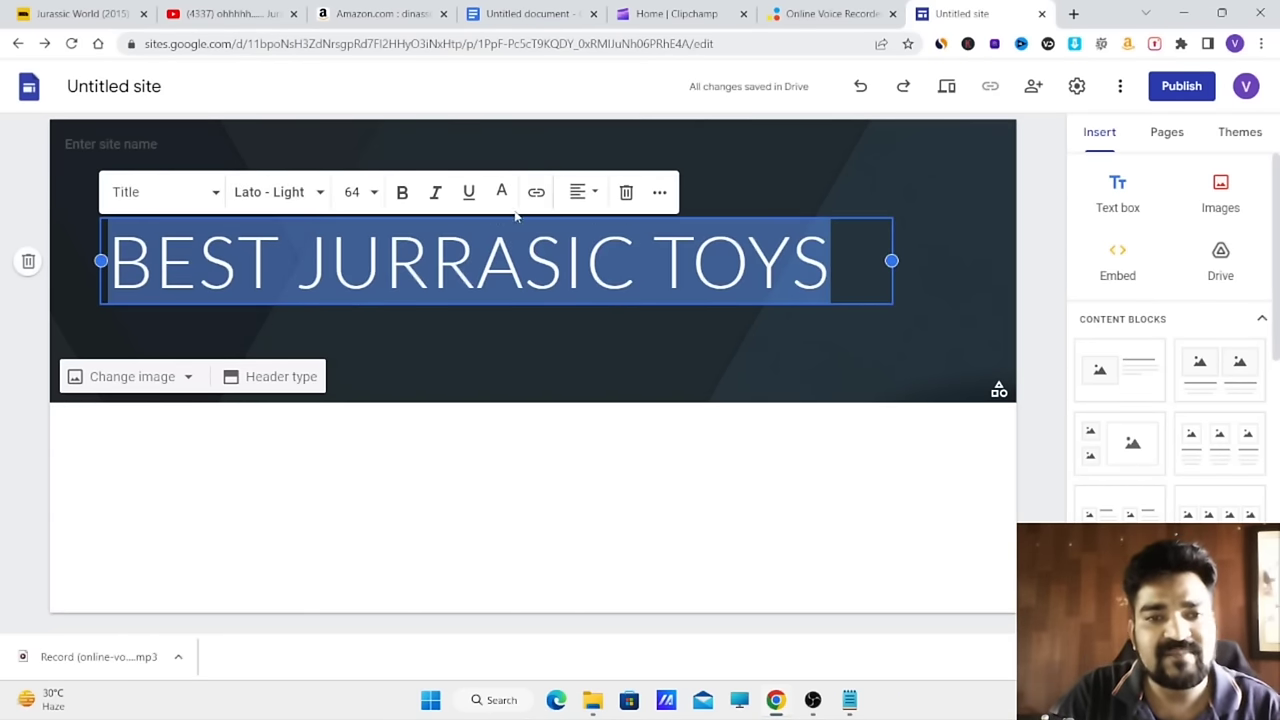
- Link the page title text to the Amazon dinosaur toy results URL copied from the Notepad document
click(538, 194)
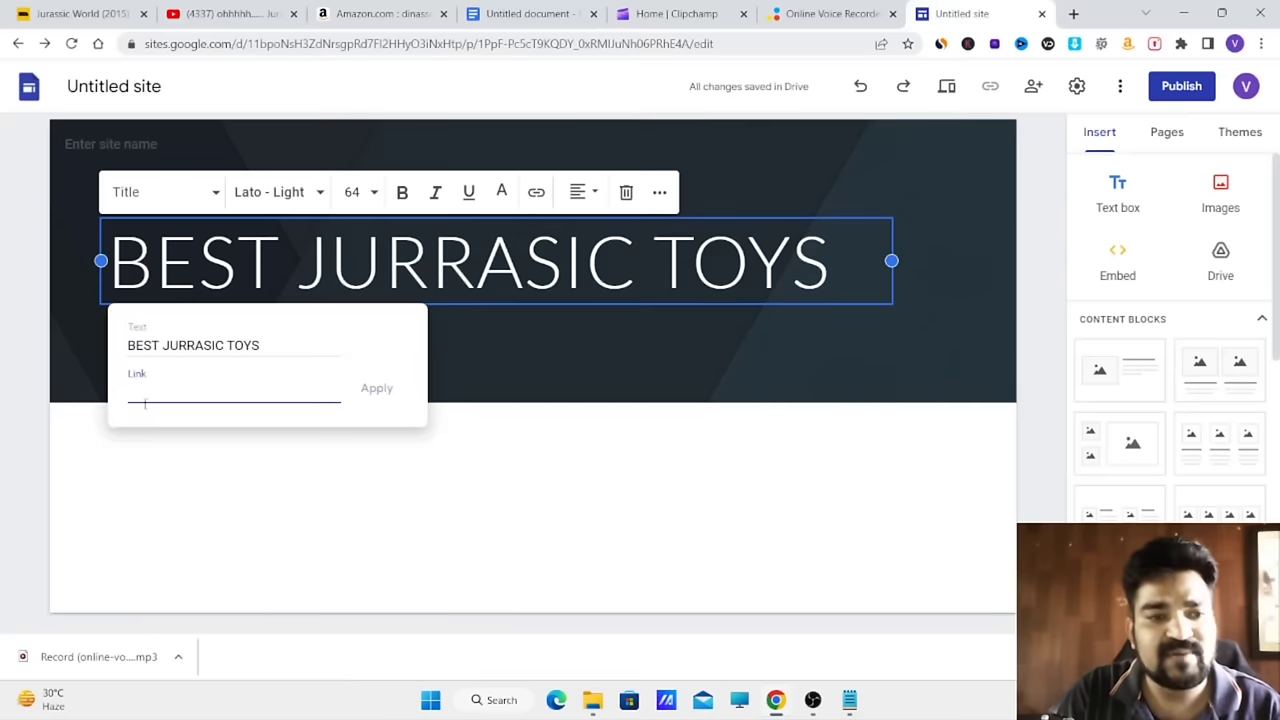
click(851, 703)
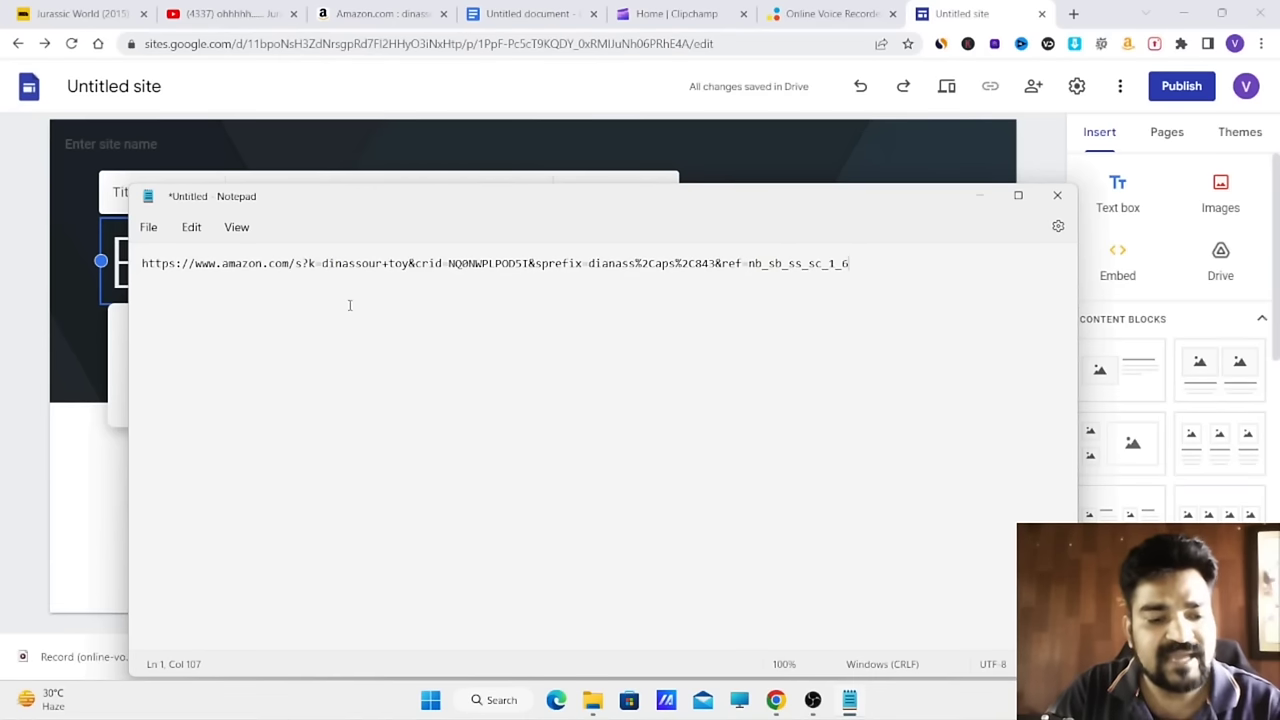
key(ctrl+a)
right_click(380, 268)
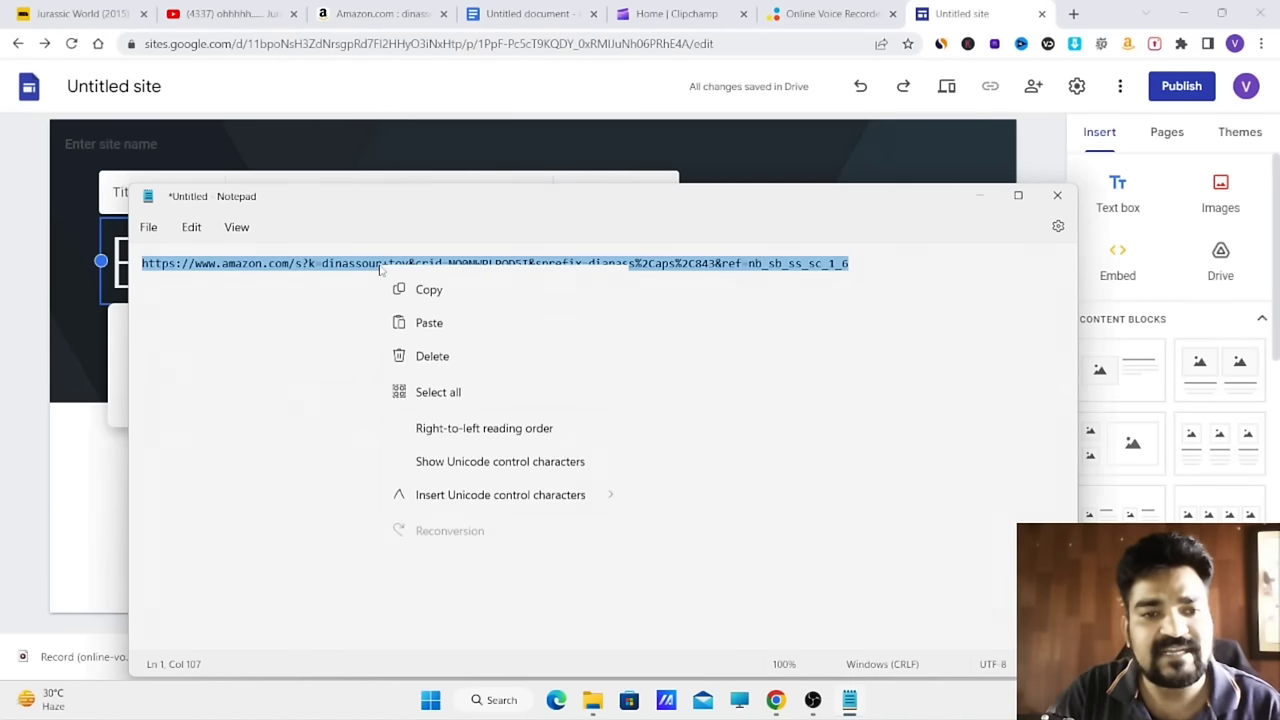
click(414, 289)
key(alt+Tab)
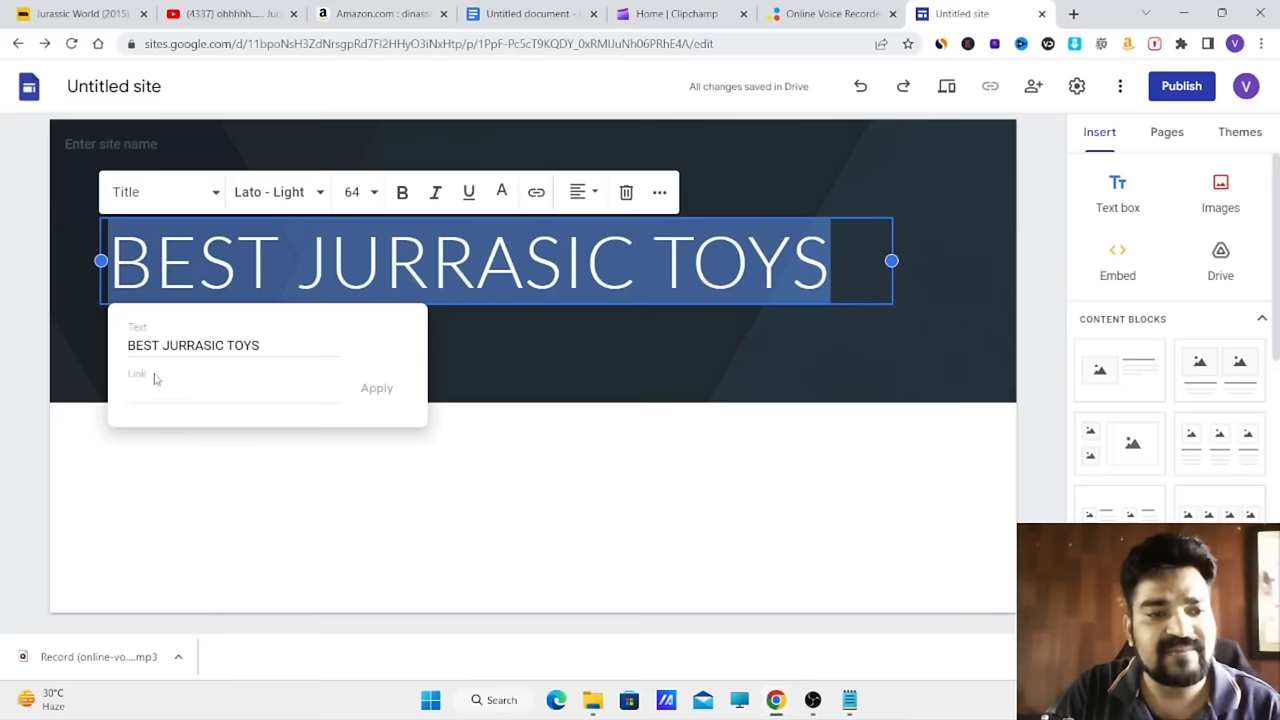
click(197, 388)
key(ctrl+v)
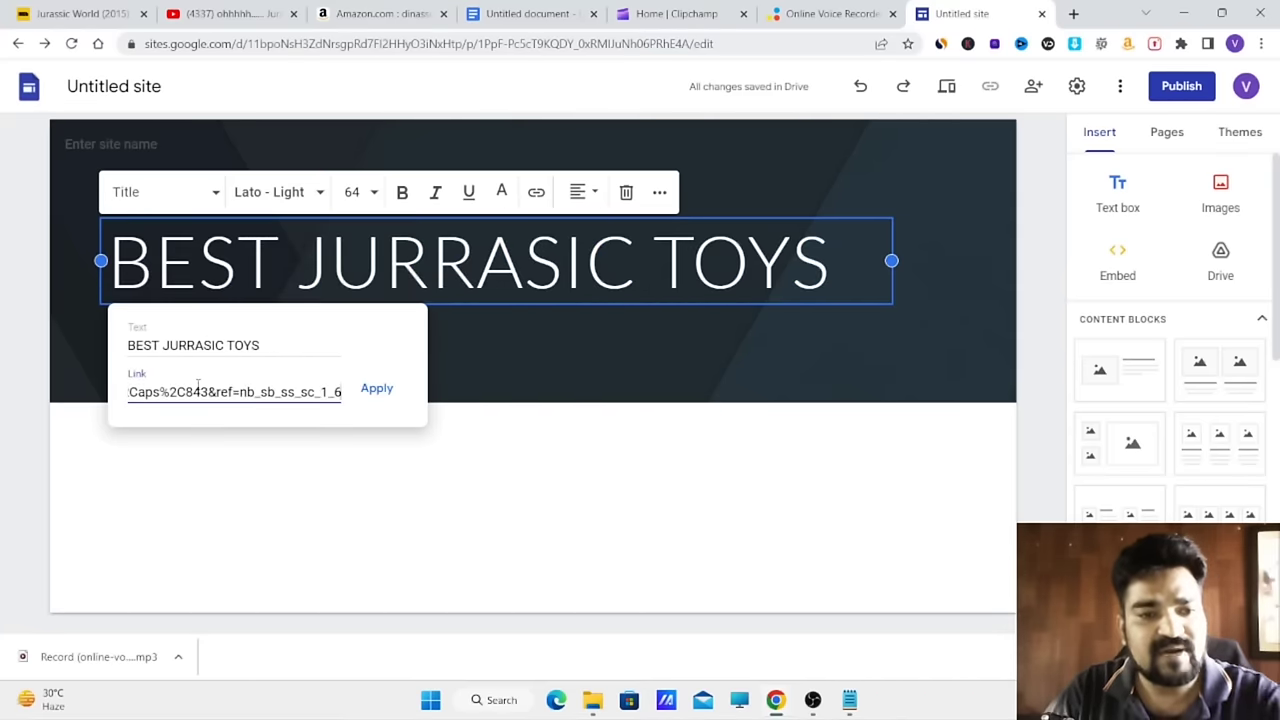
click(386, 396)
click(533, 361)
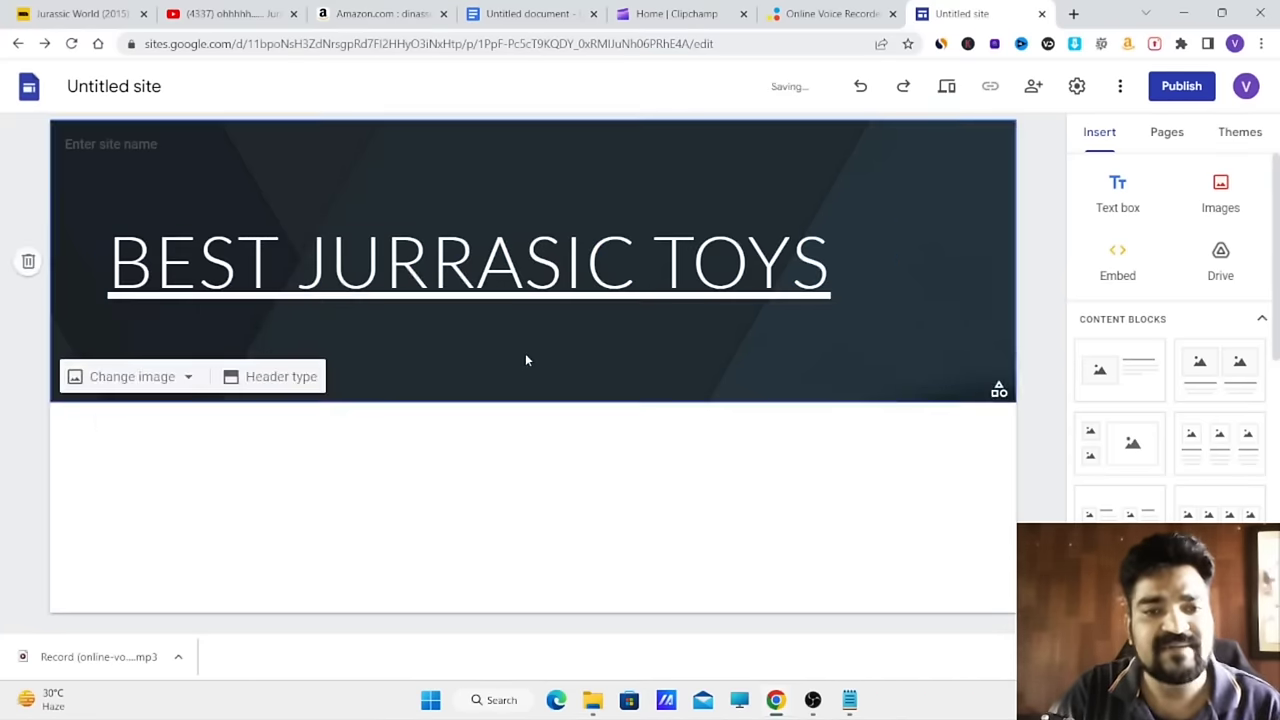
- Remove the underline from the linked page title
drag(110, 262, 832, 262)
click(470, 192)
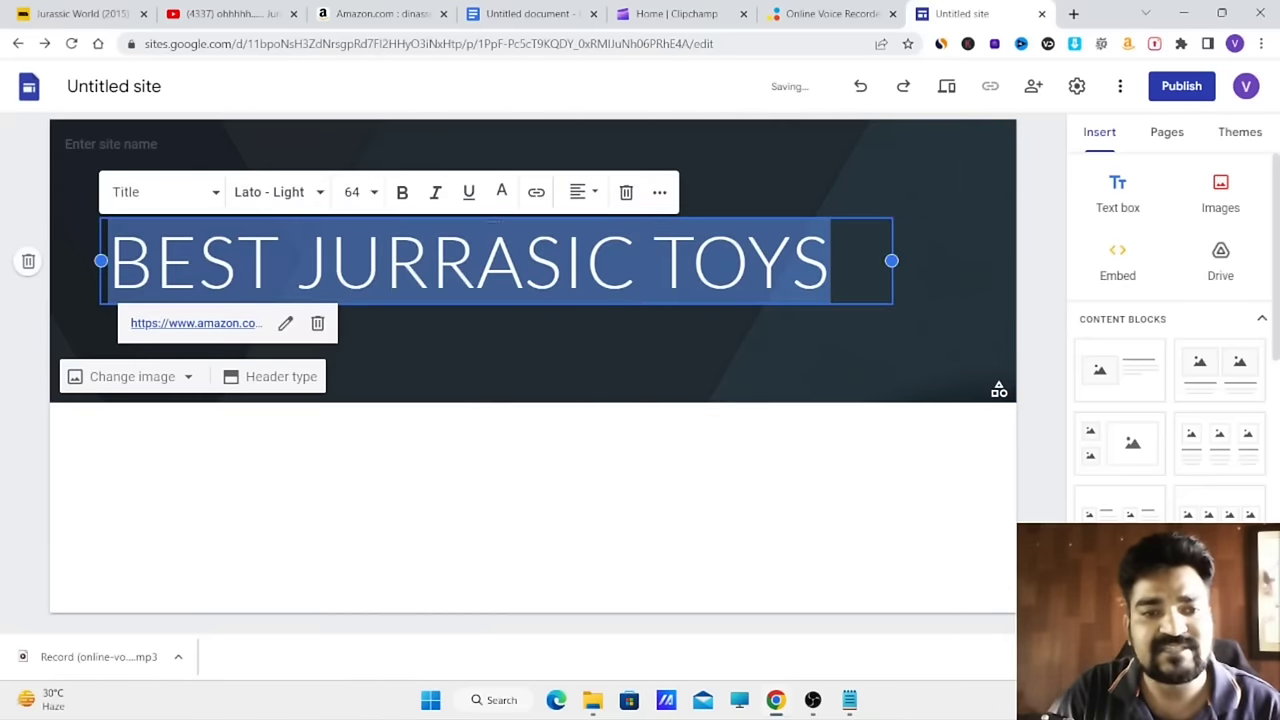
click(568, 361)
- Name the site "BEST TOYS" and insert a text box below the header
click(110, 144)
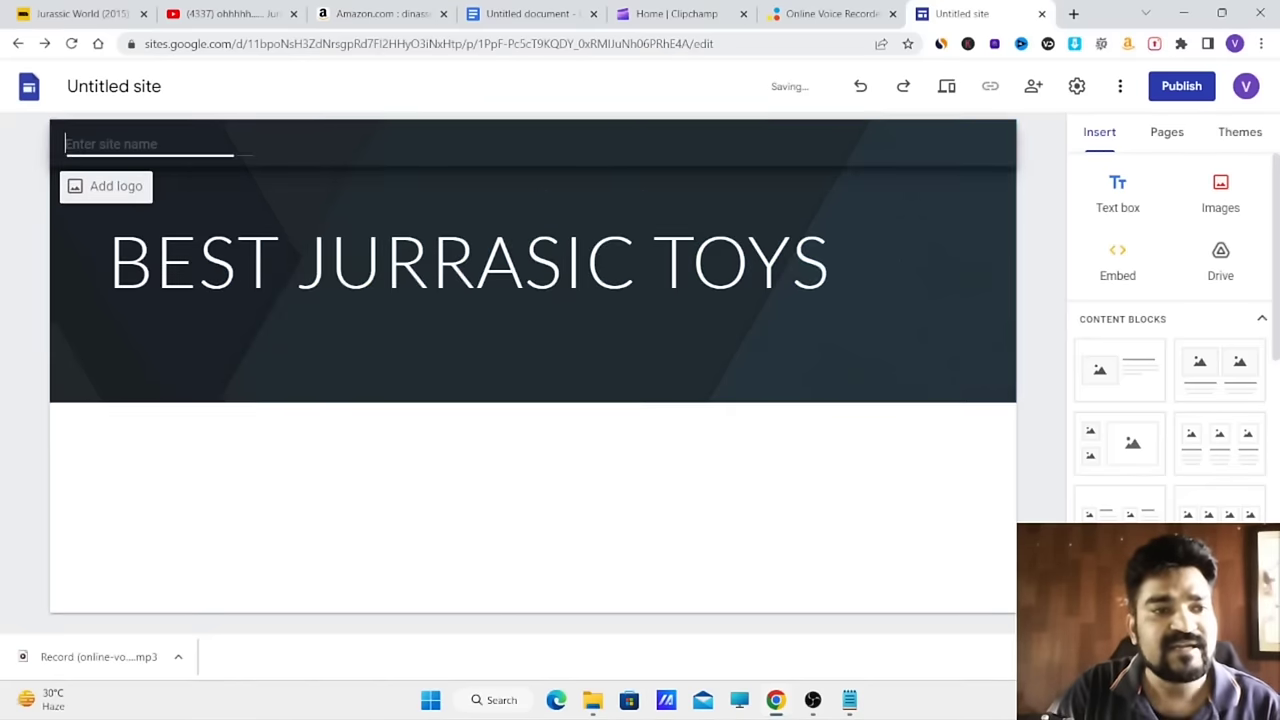
text(BEST TOYS)
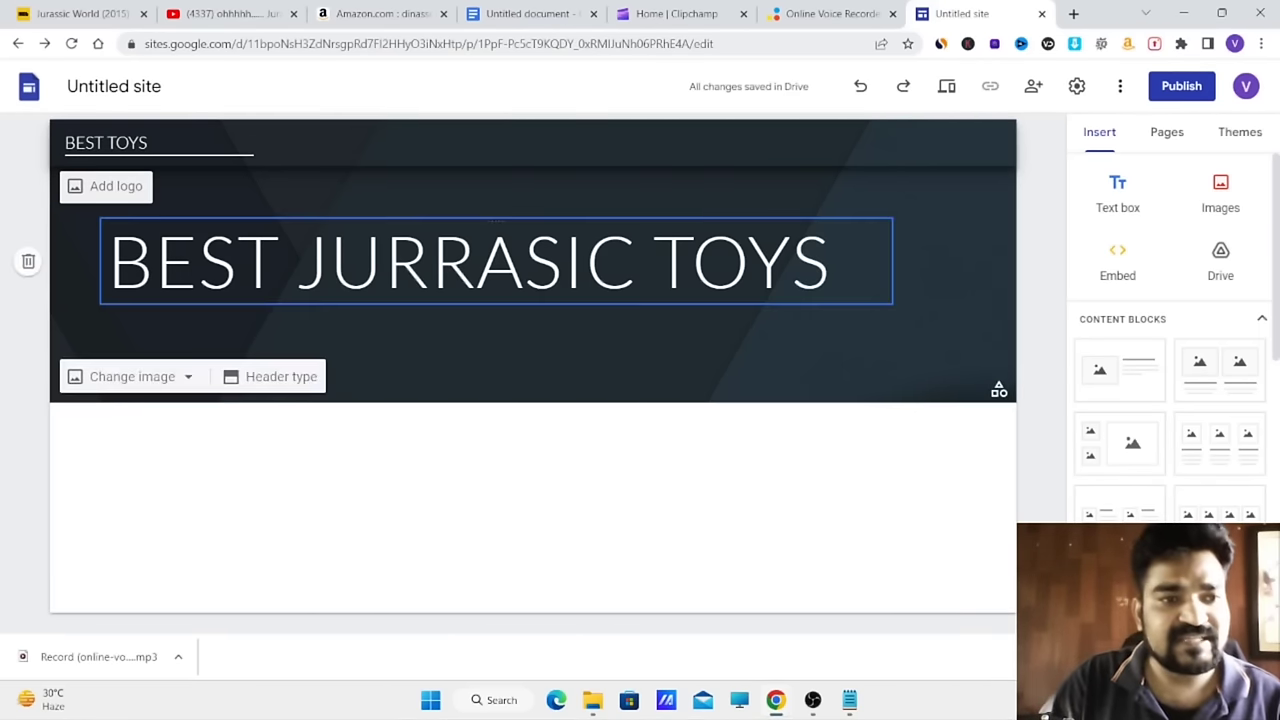
click(340, 312)
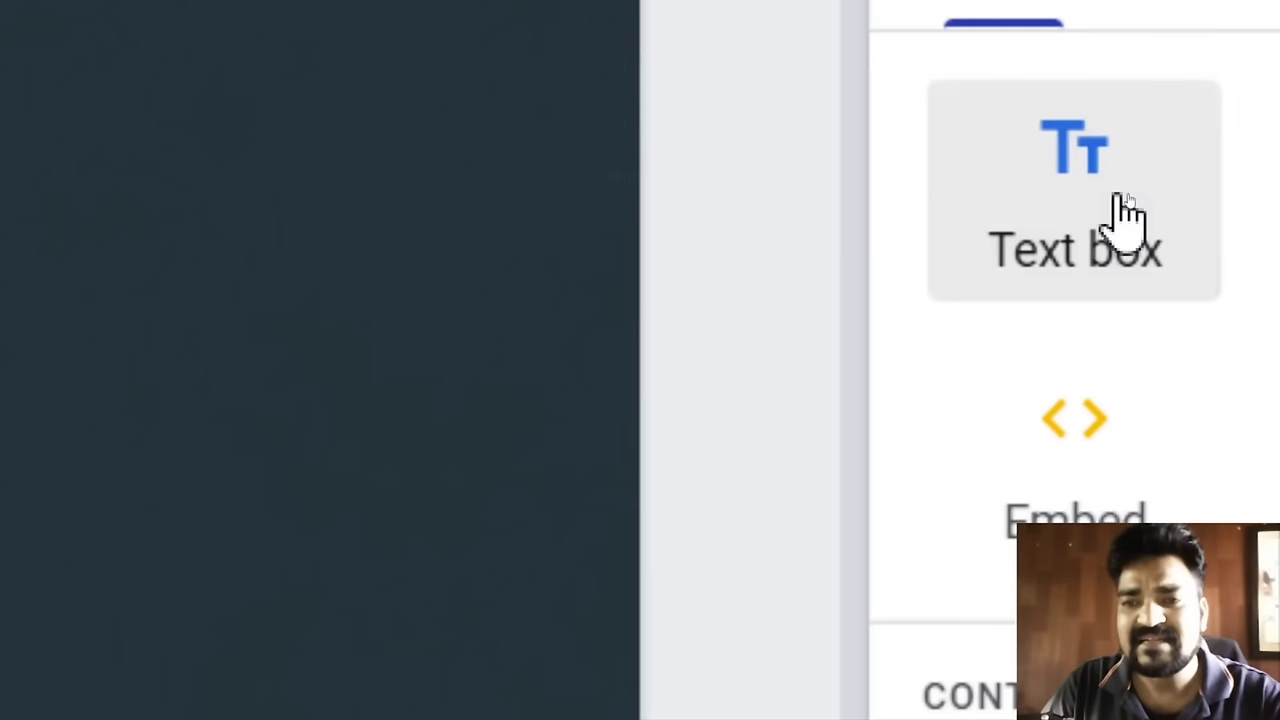
click(1125, 215)
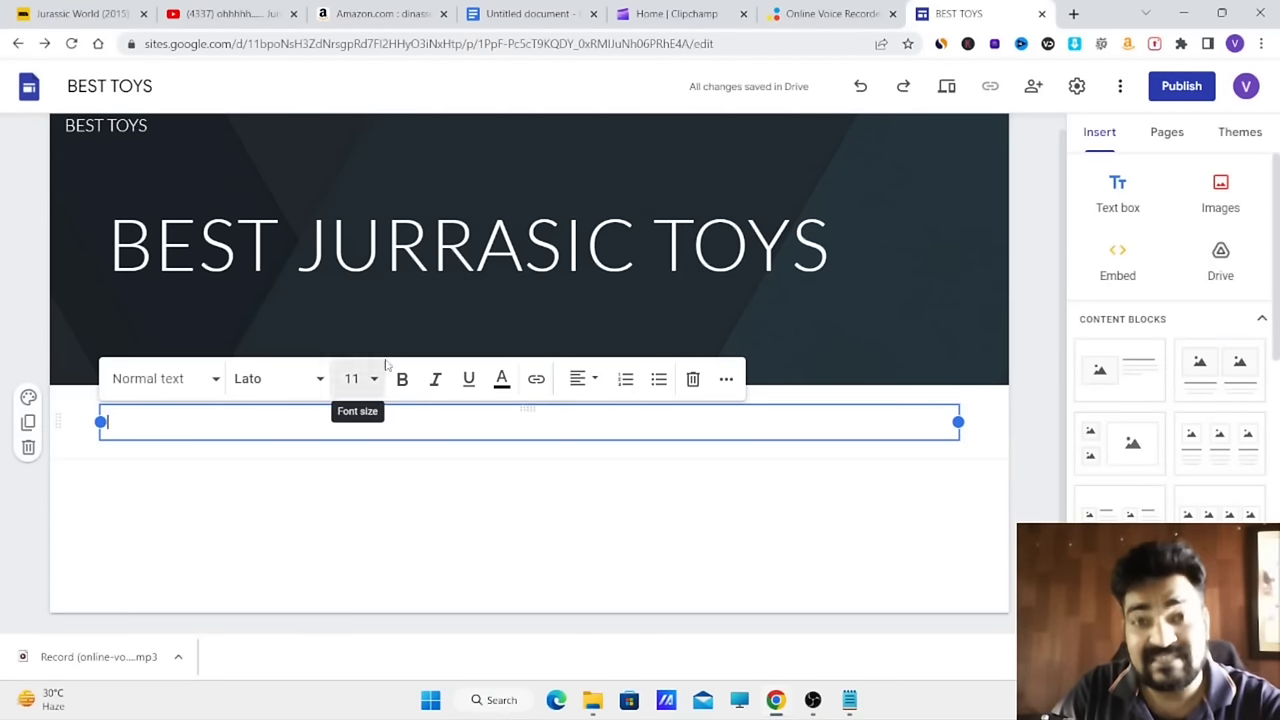
- Copy the first two paragraphs of the movie summary from Google Docs and paste them into the site's new text box
click(532, 18)
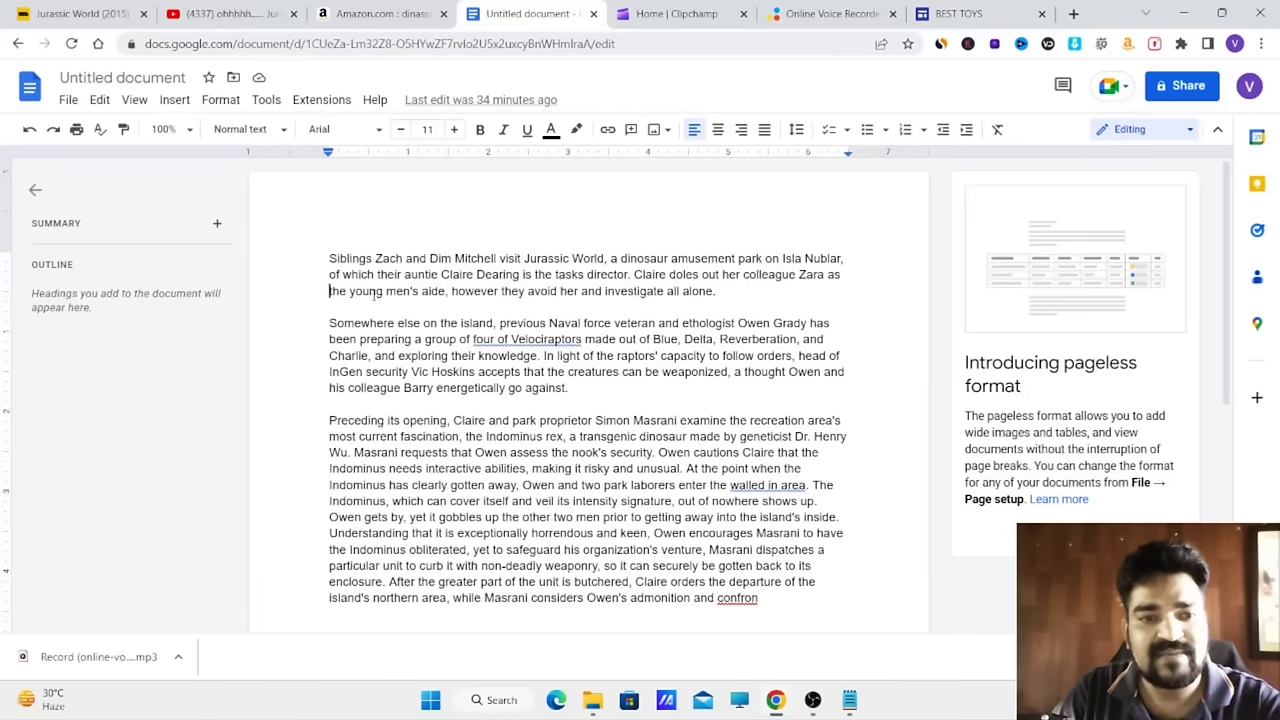
drag(330, 258, 574, 388)
right_click(489, 362)
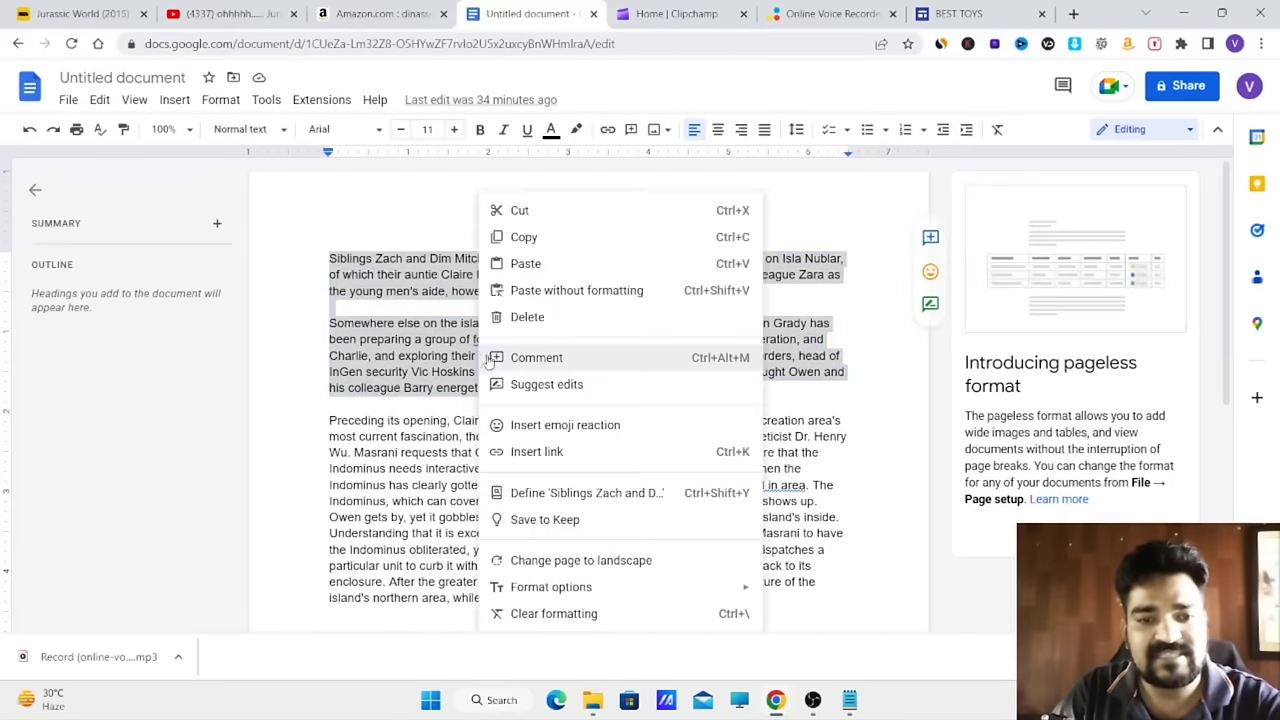
click(527, 240)
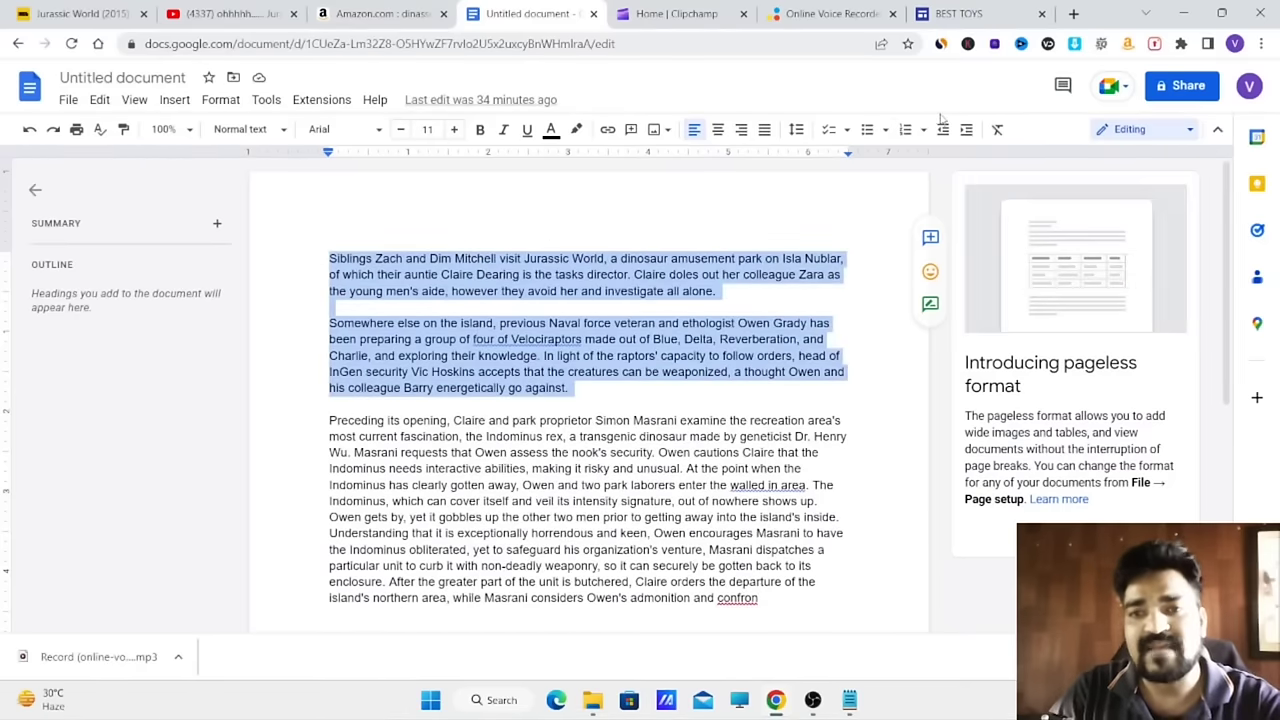
click(958, 13)
key(ctrl+v)
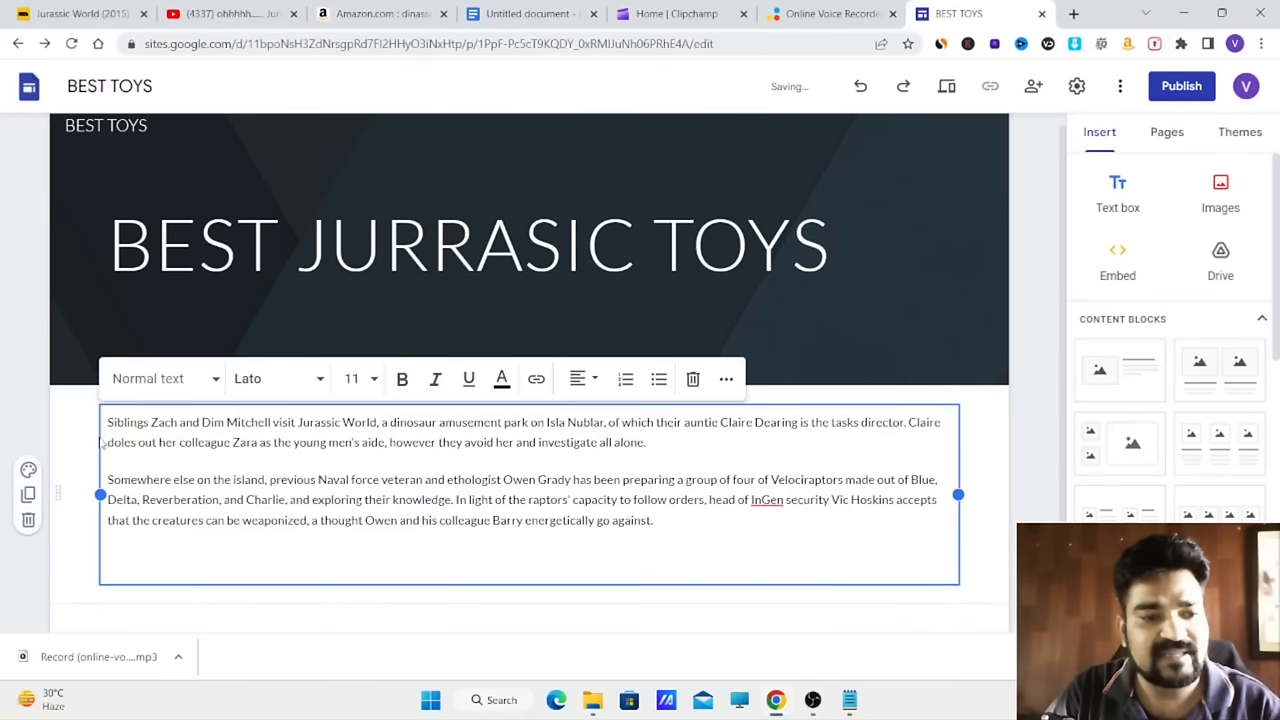
- Delete the pasted movie summary paragraphs from the text box
click(109, 421)
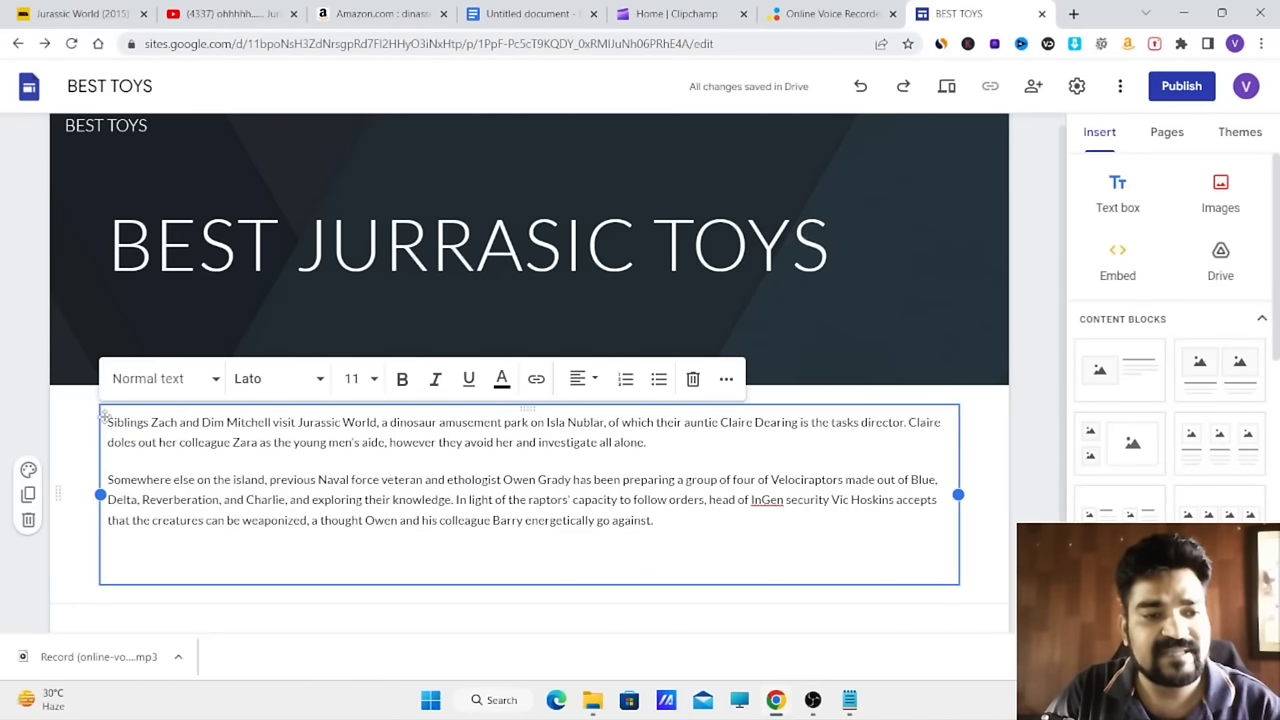
drag(104, 416, 325, 557)
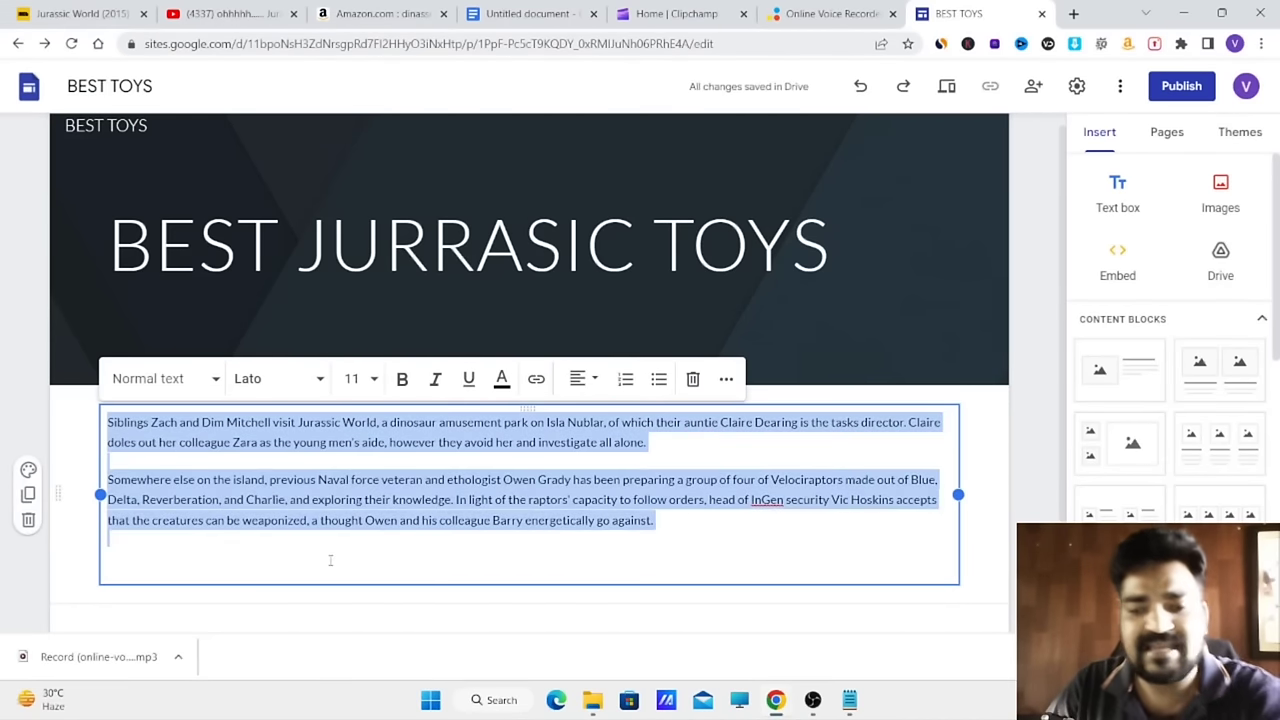
key(BackSpace)
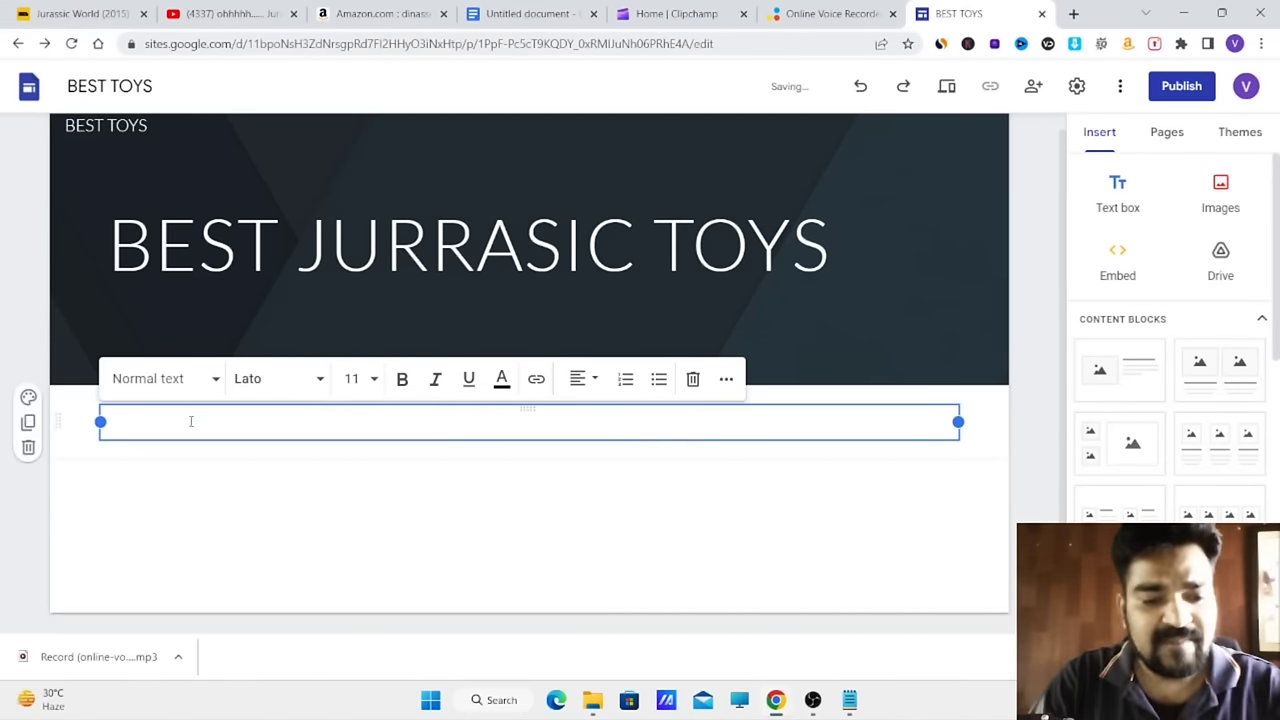
- Enter "60% OFF ON ALL TOYS" in the text box below the header
text(60)
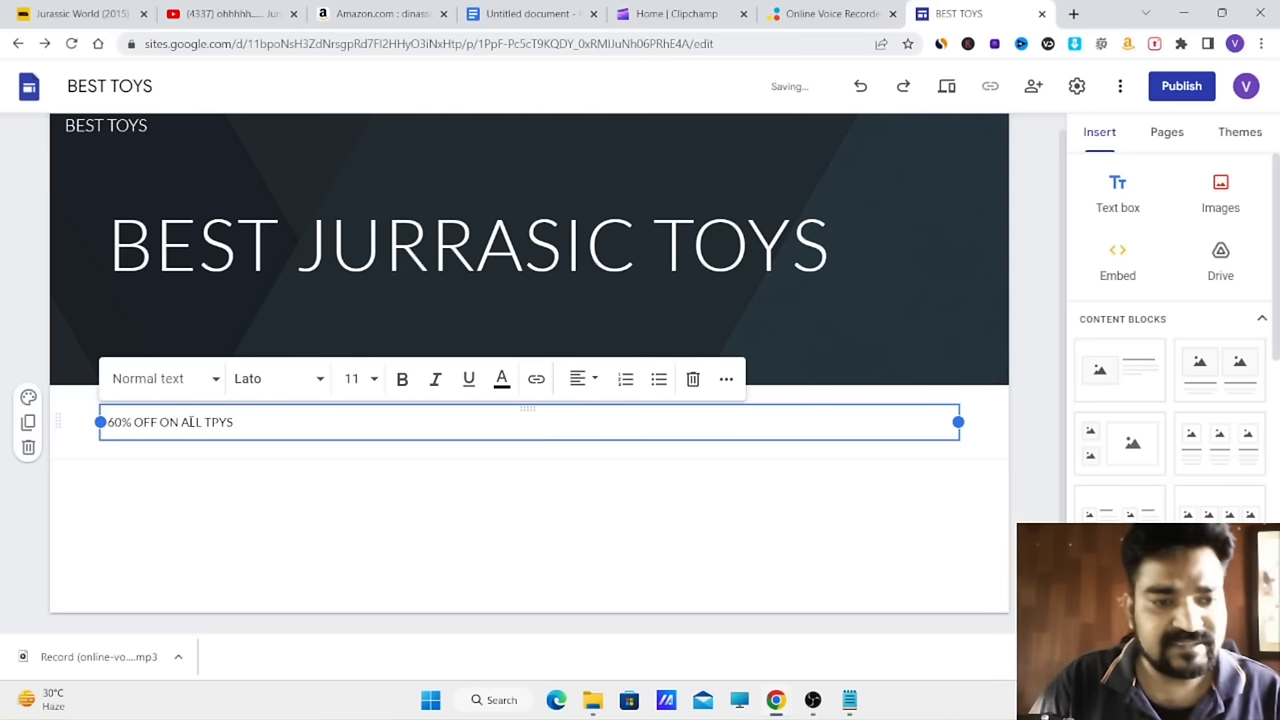
text(% OFF ON ALL TPY)
key(BackSpace)
key(BackSpace)
text(OYS)
- Set the font size of the "60% OFF ON ALL TOYS" text to 30
drag(107, 422, 263, 420)
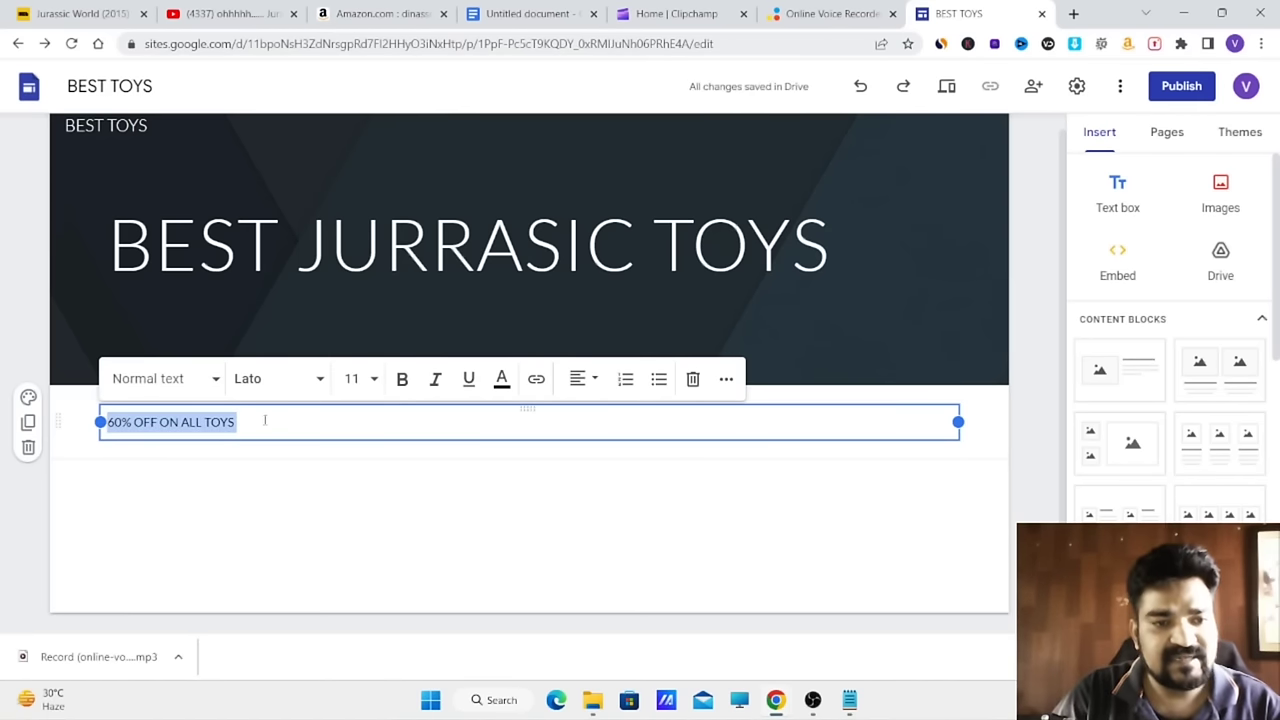
click(375, 383)
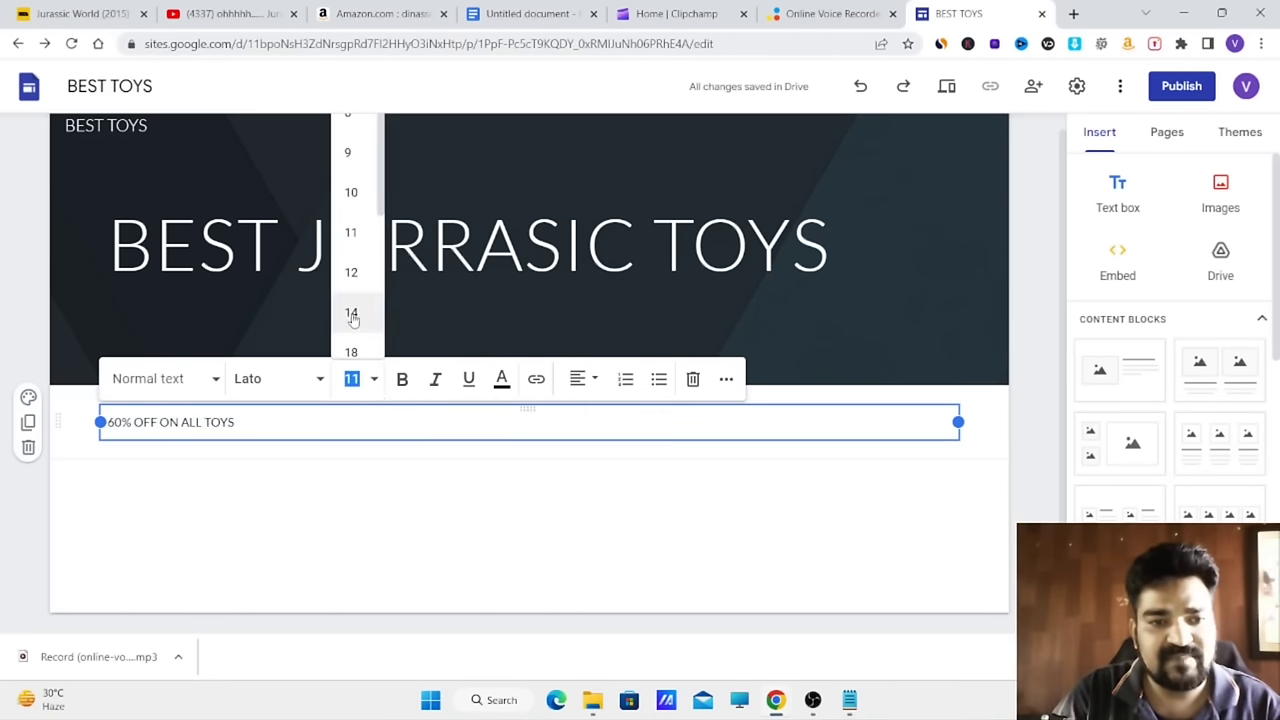
scroll(360, 270, down, 3)
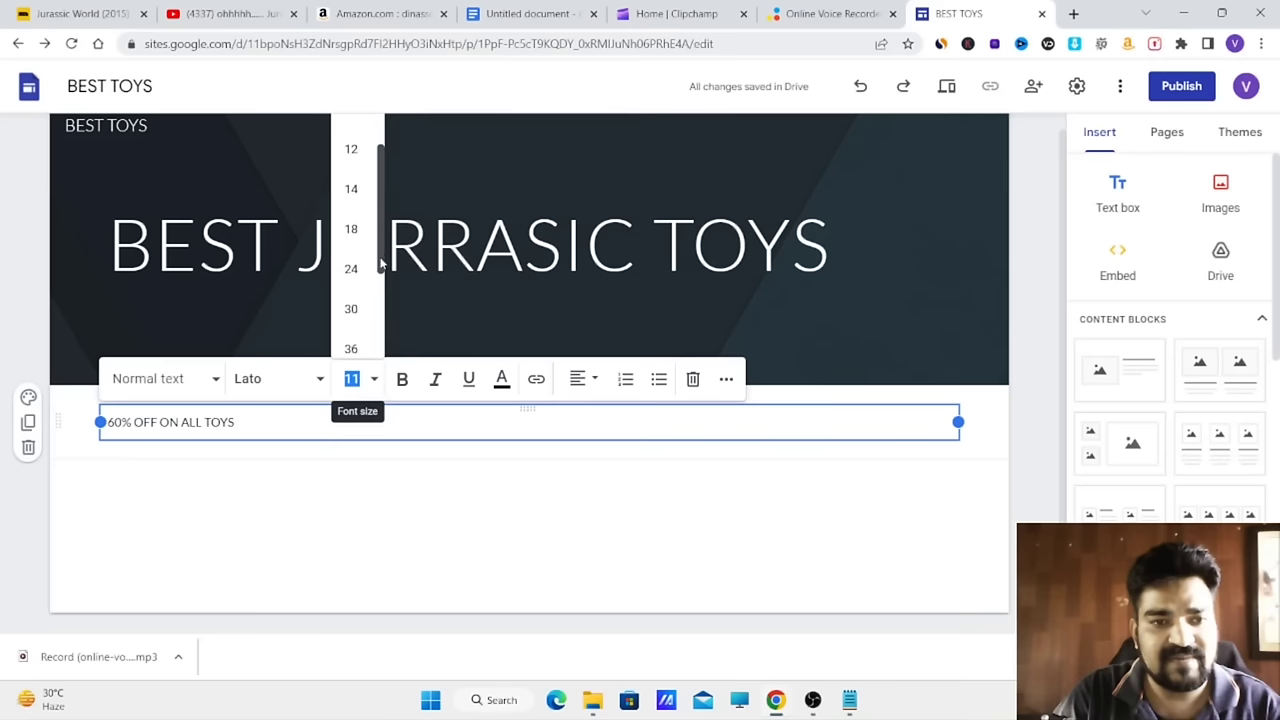
click(357, 313)
click(344, 555)
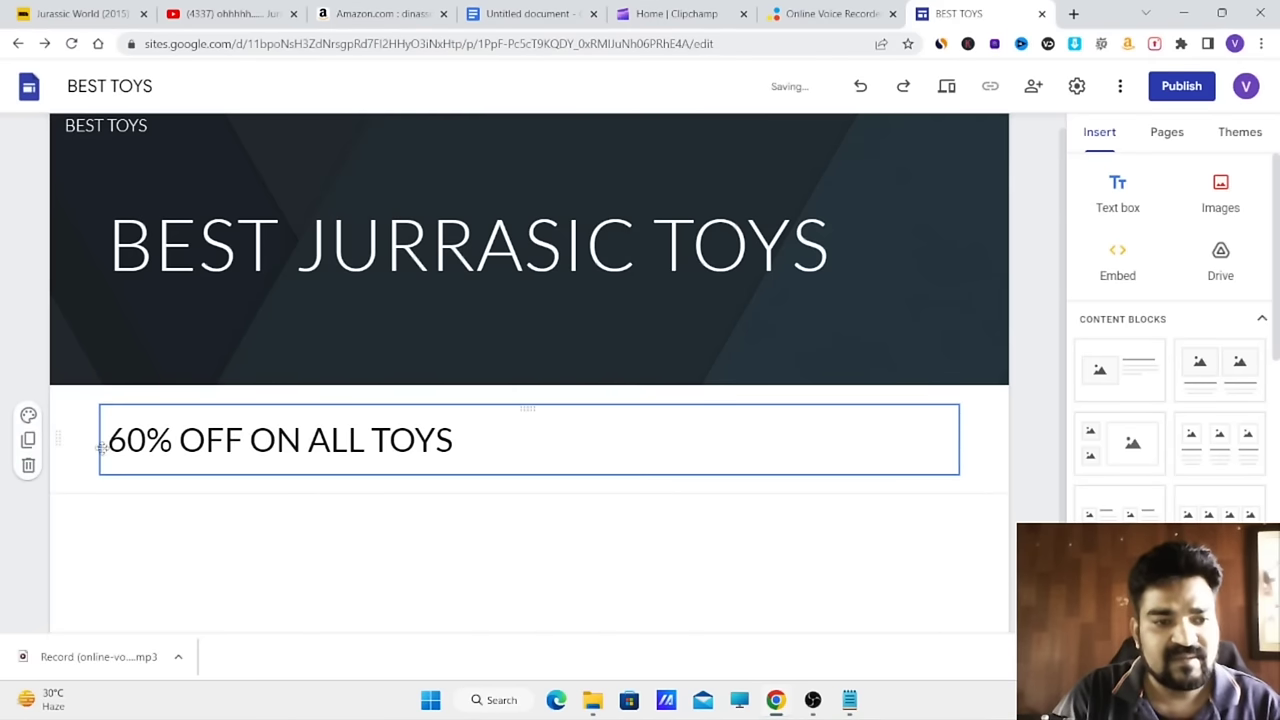
- Shift the "60% OFF ON ALL TOYS" line toward the middle of the text box with leading spaces
double_click(108, 440)
click(110, 440)
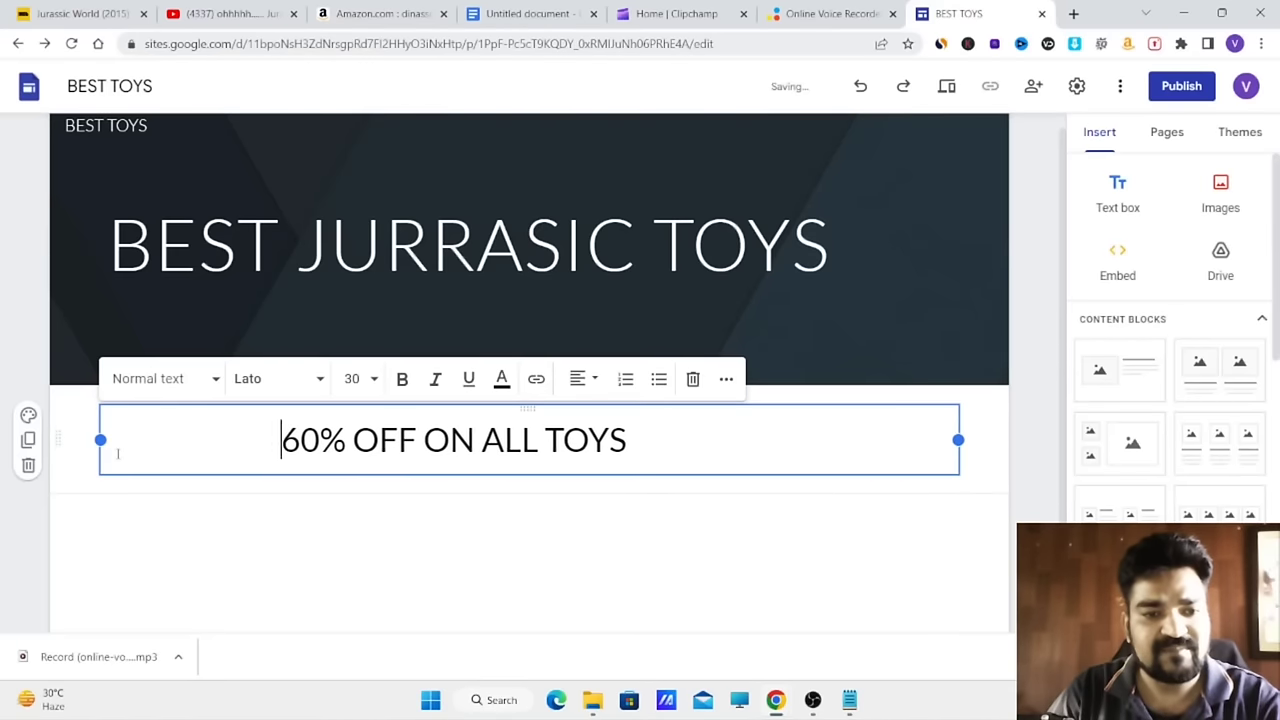
click(410, 567)
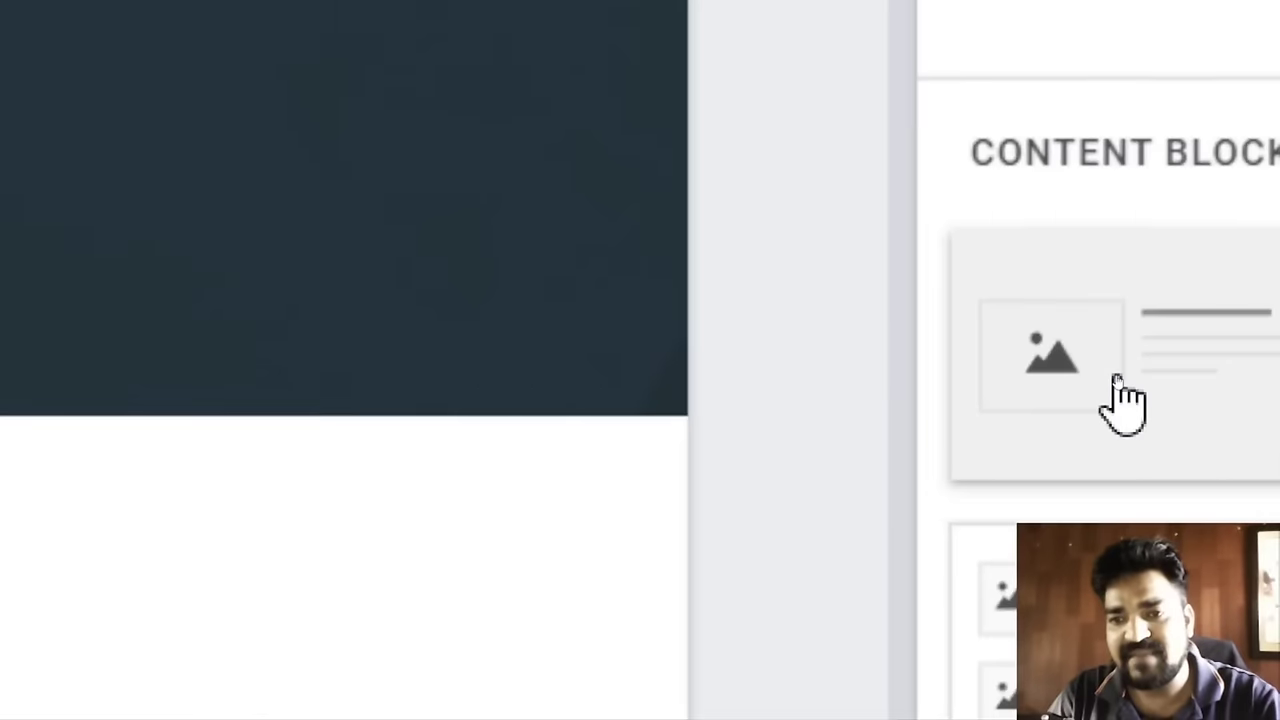
- Add the content block with one image beside text and upload the d1 picture from Downloads into its image placeholder
click(1114, 381)
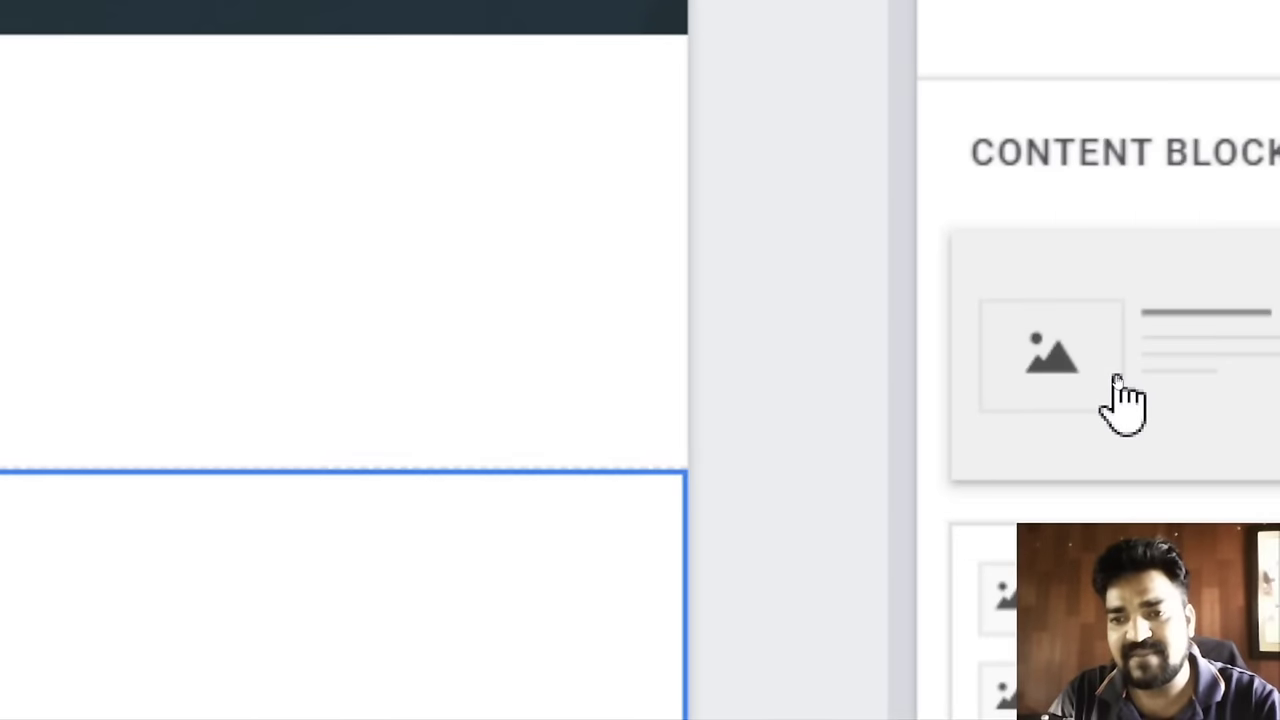
click(273, 342)
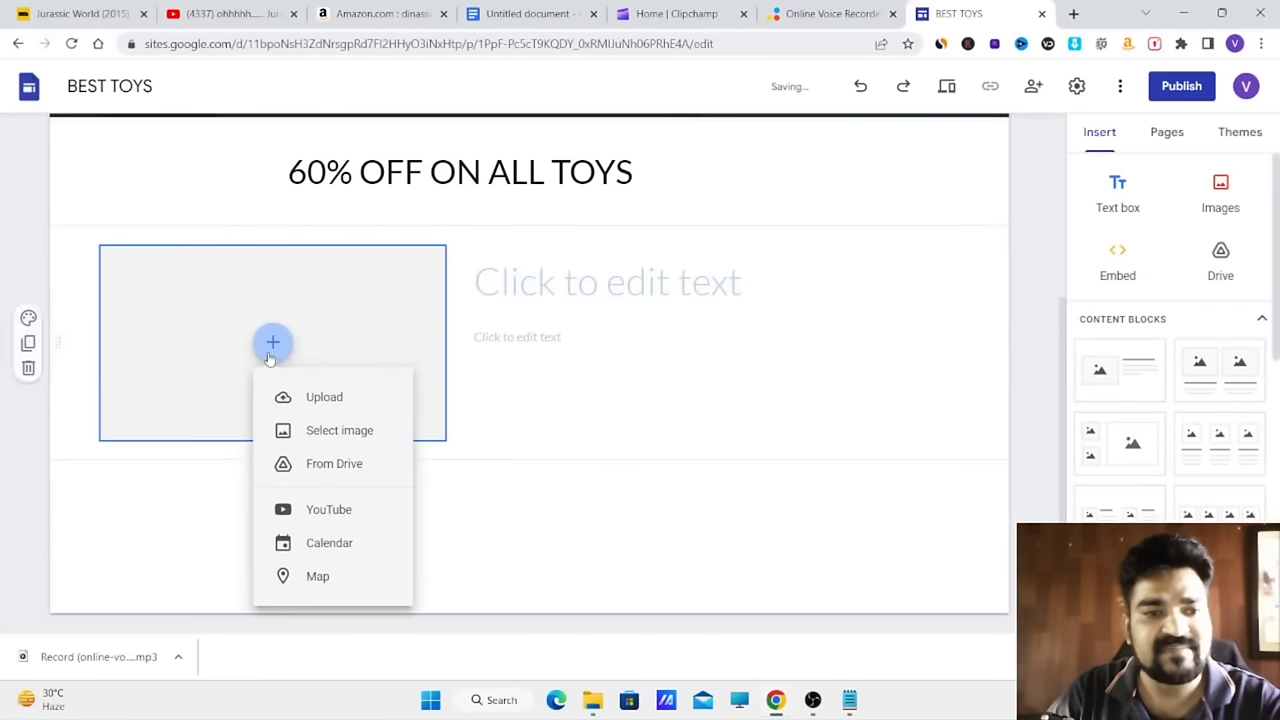
click(327, 398)
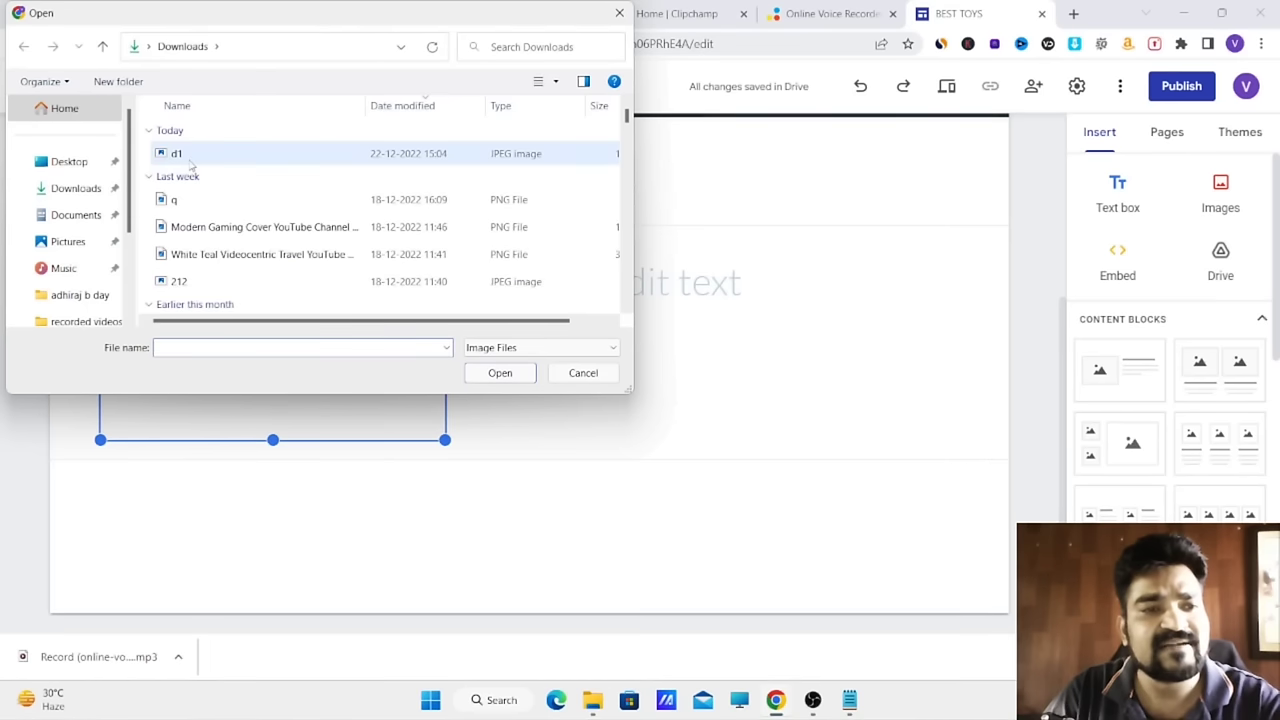
click(193, 155)
click(515, 374)
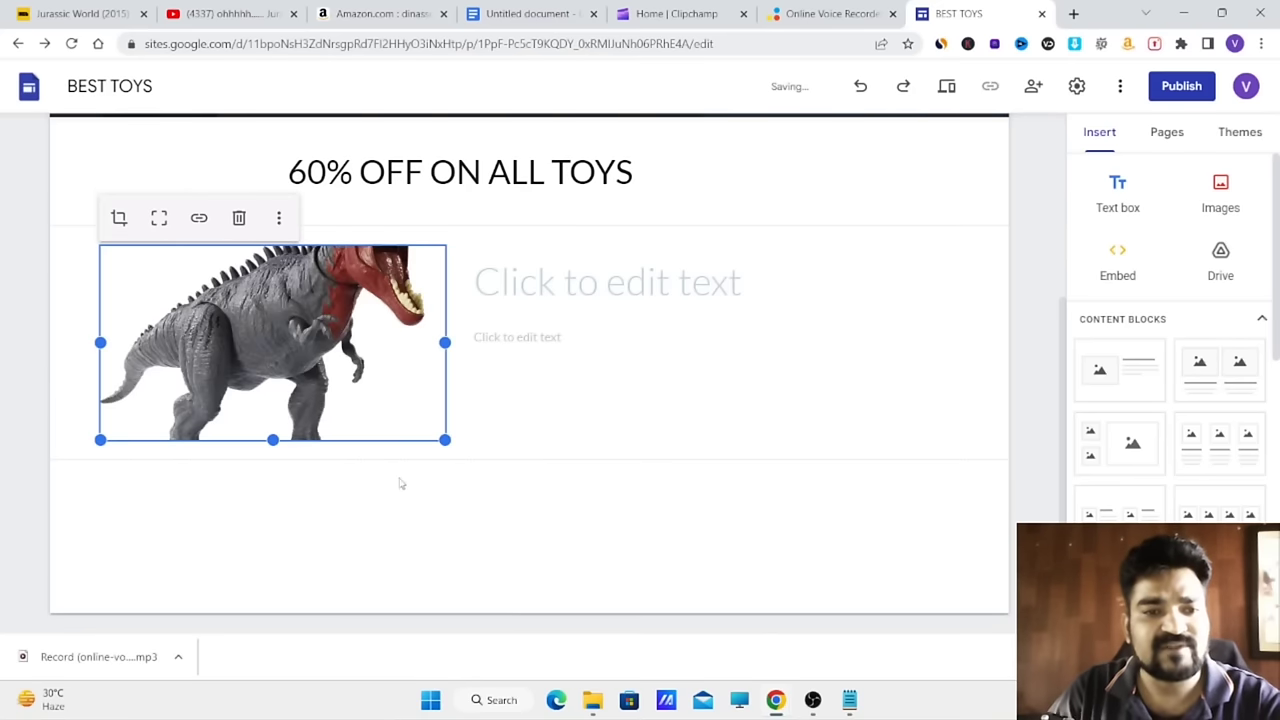
click(367, 504)
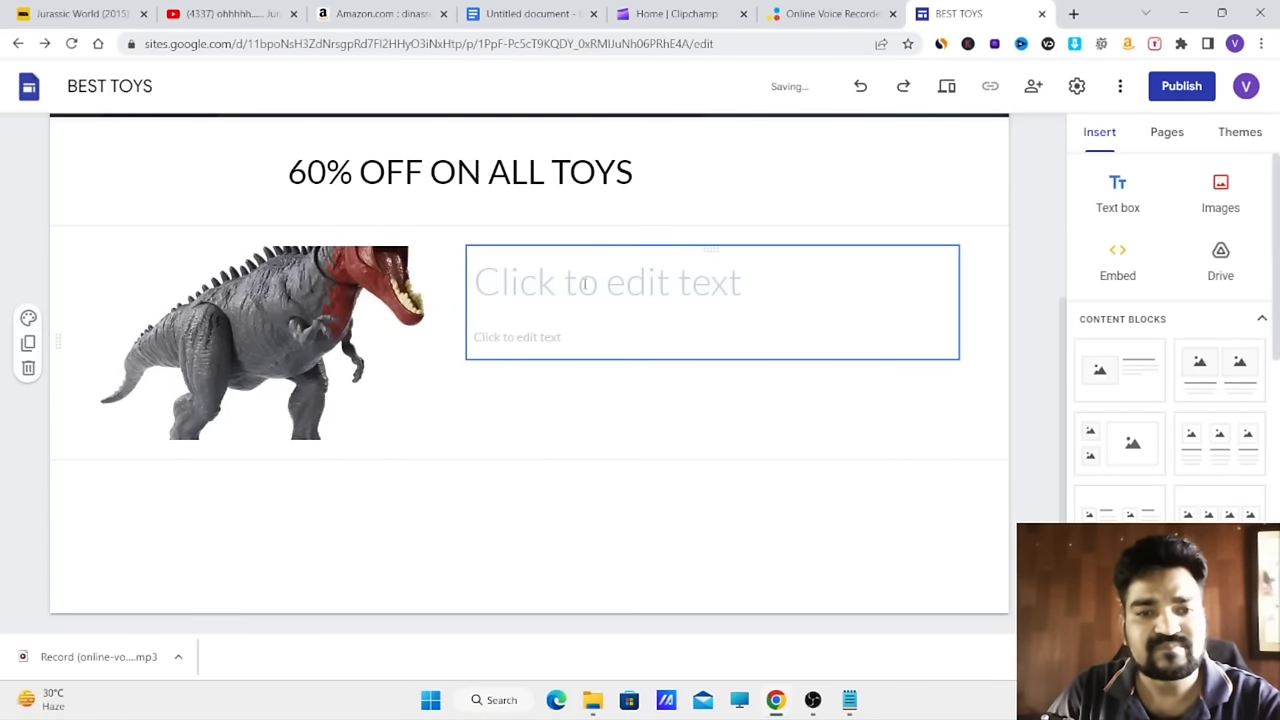
- Enter "BUY NOW" as the heading beside the dinosaur picture
click(582, 298)
text(B)
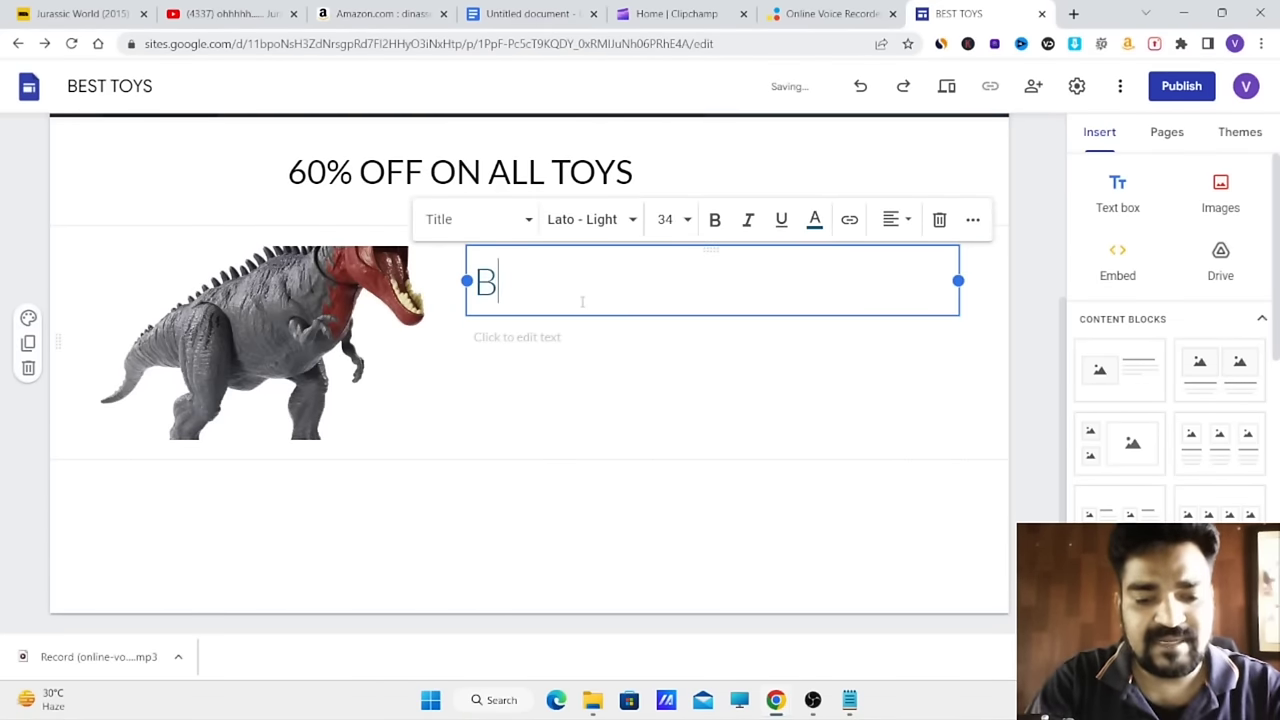
text(UY NOW)
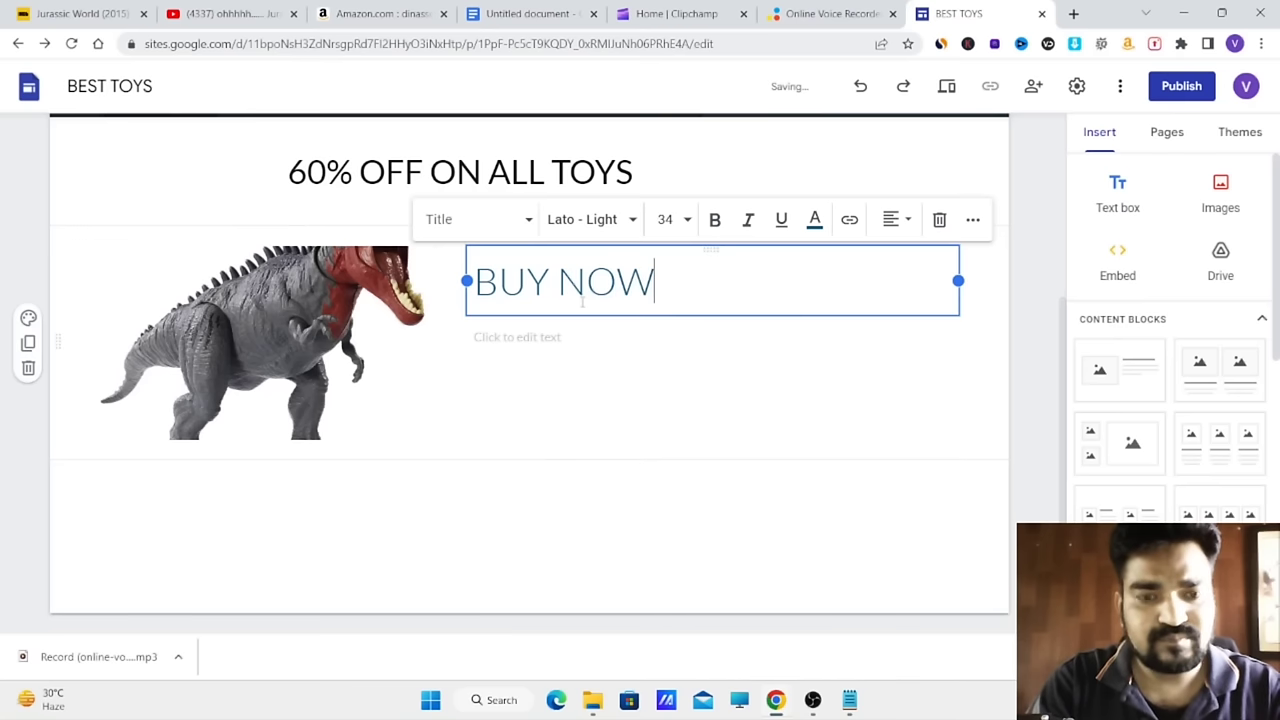
click(588, 328)
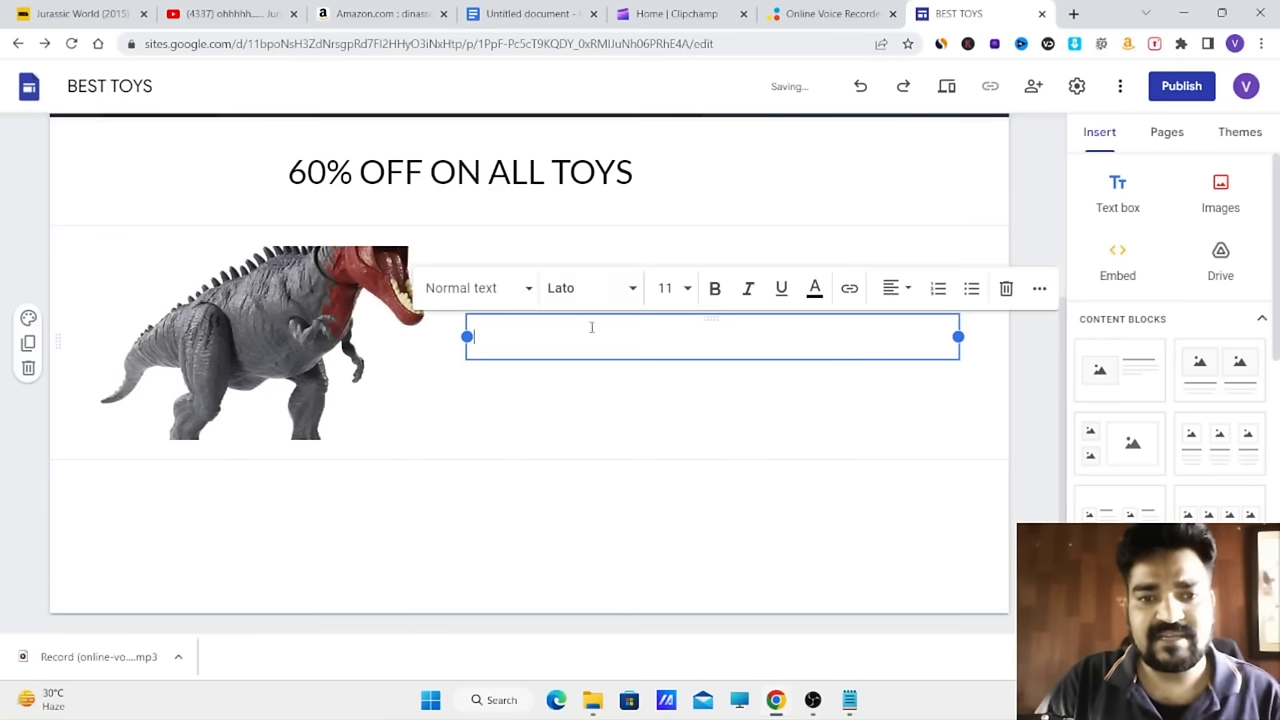
click(560, 405)
- Set the BUY NOW heading's font size to 30 and make it bold
drag(689, 286, 474, 282)
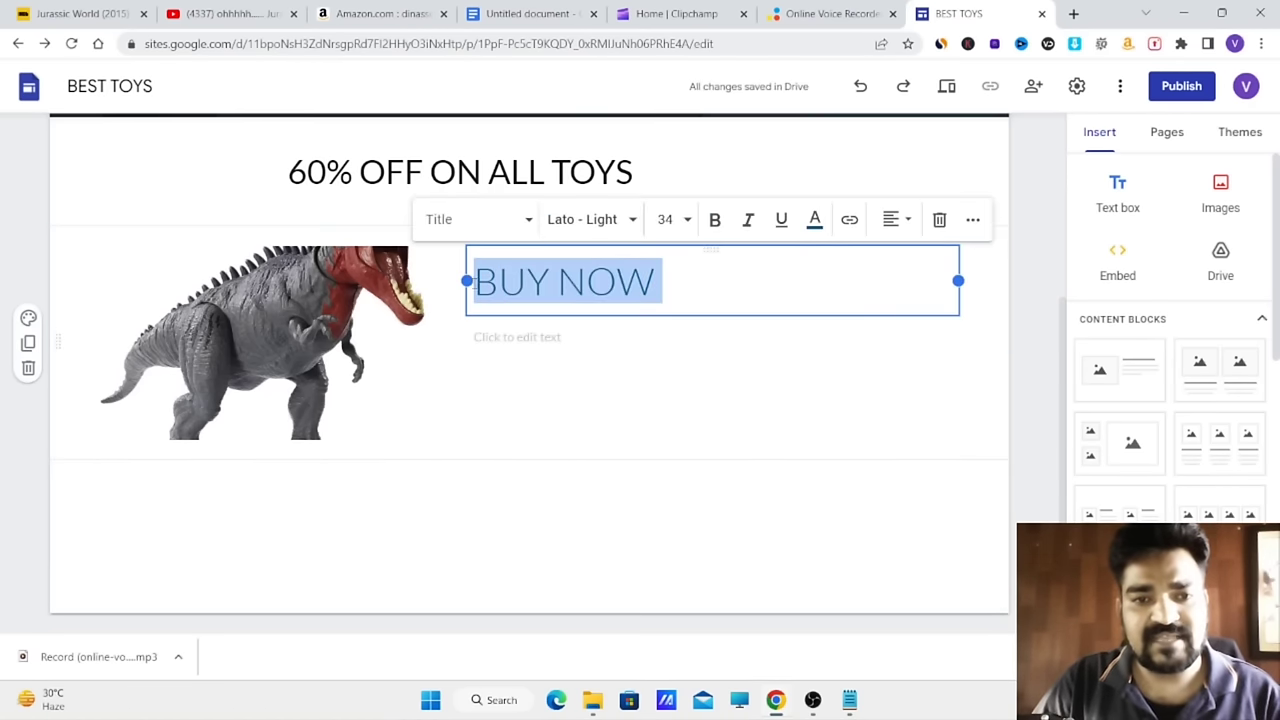
click(687, 220)
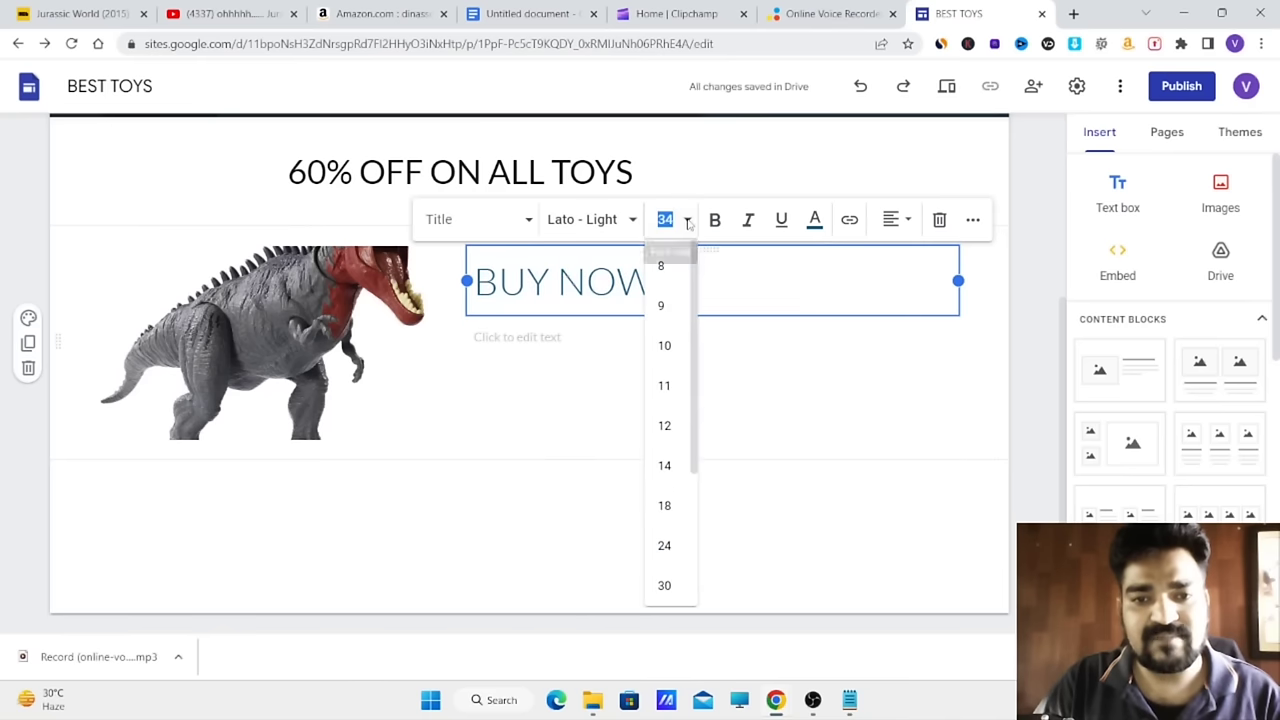
click(665, 586)
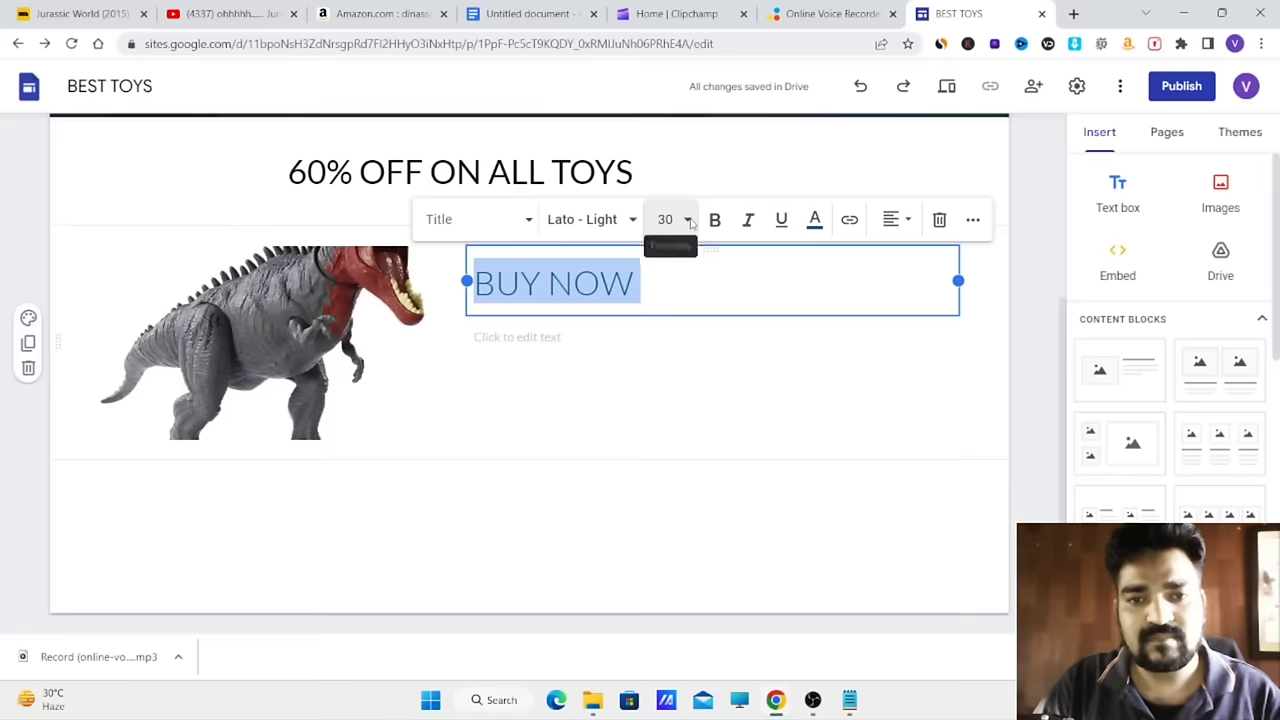
drag(640, 283, 466, 282)
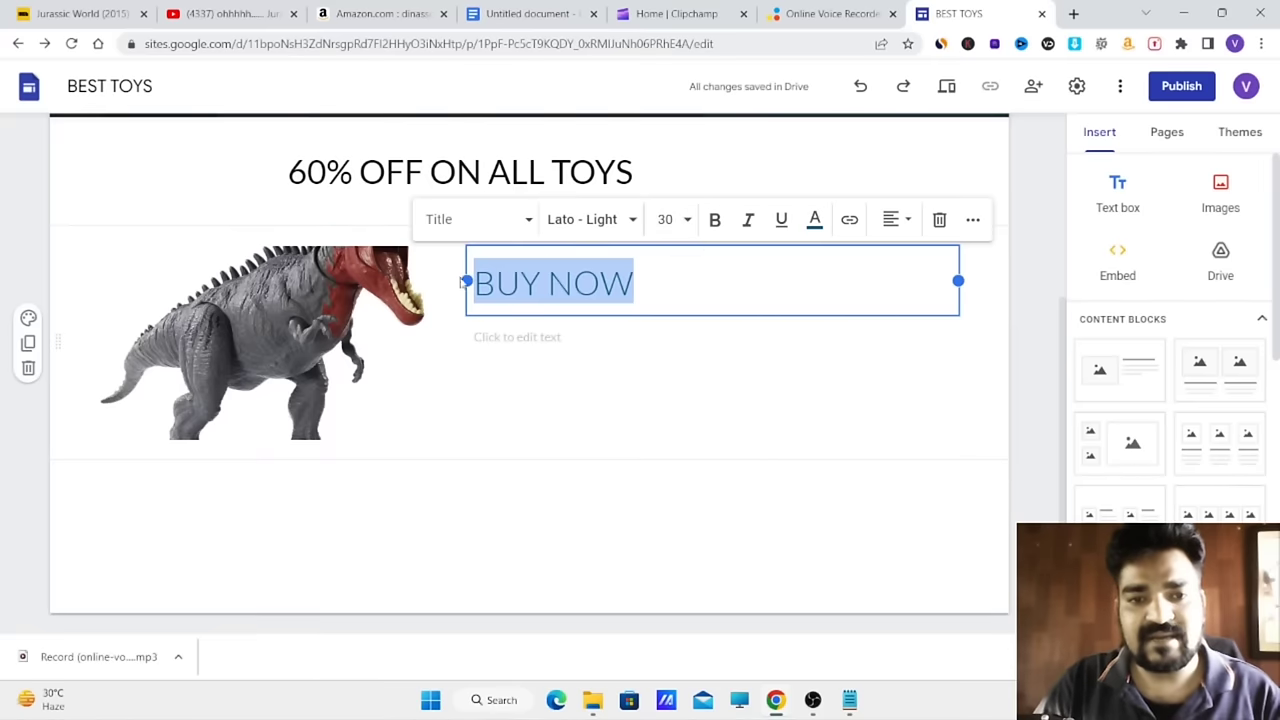
click(714, 220)
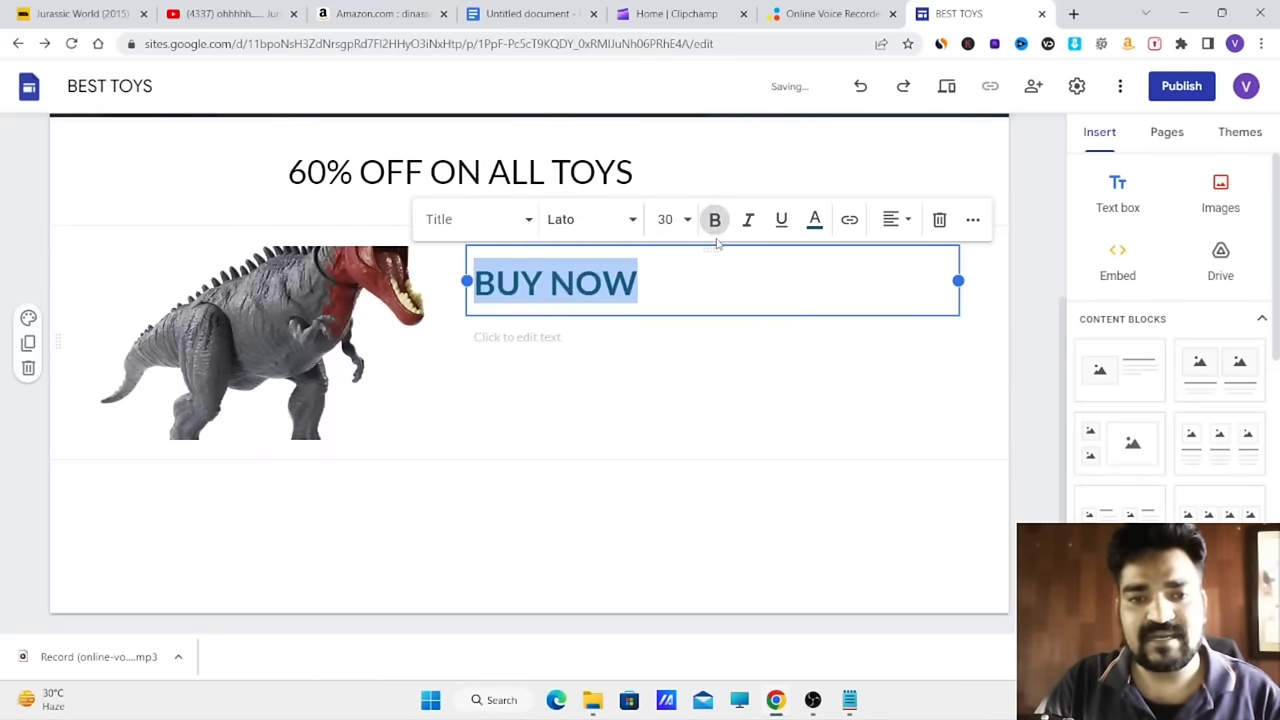
- Check the Tarbosaurus toy's Amazon product page for the purchase button colour, and colour the BUY NOW heading orange (#ff9900) to match
click(814, 220)
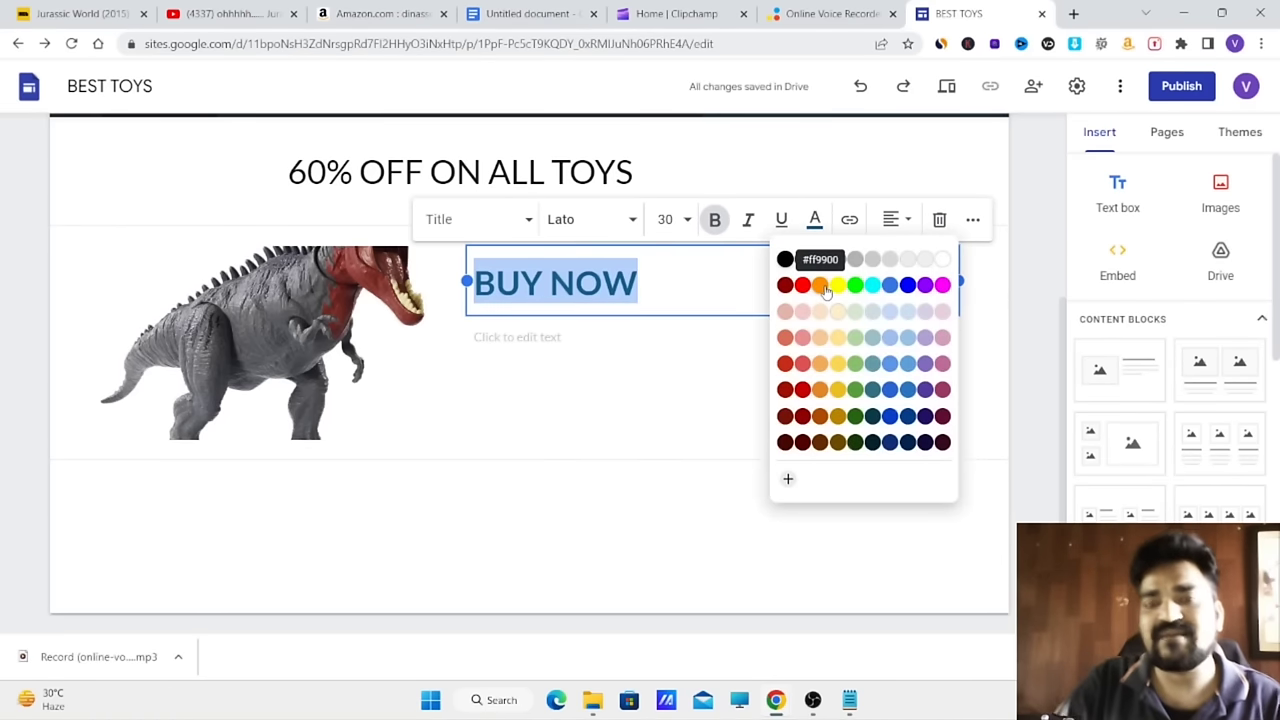
click(380, 20)
scroll(577, 355, down, 4)
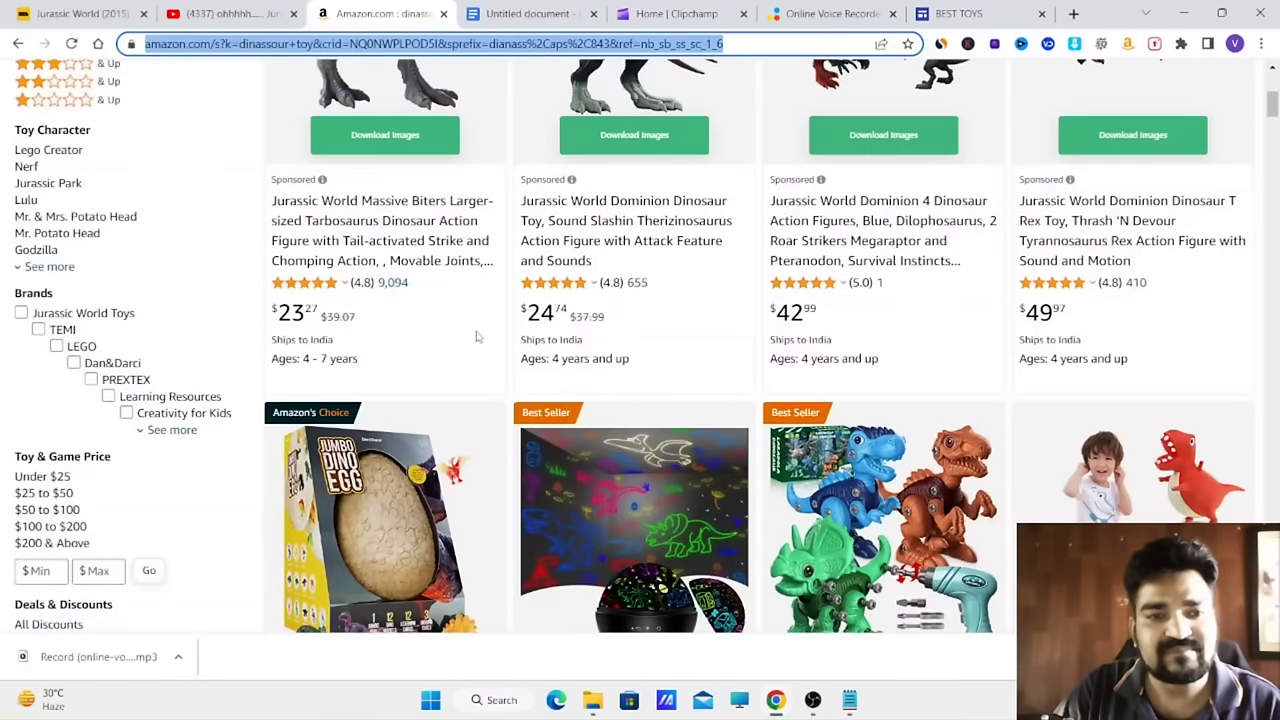
scroll(483, 338, up, 3)
click(405, 242)
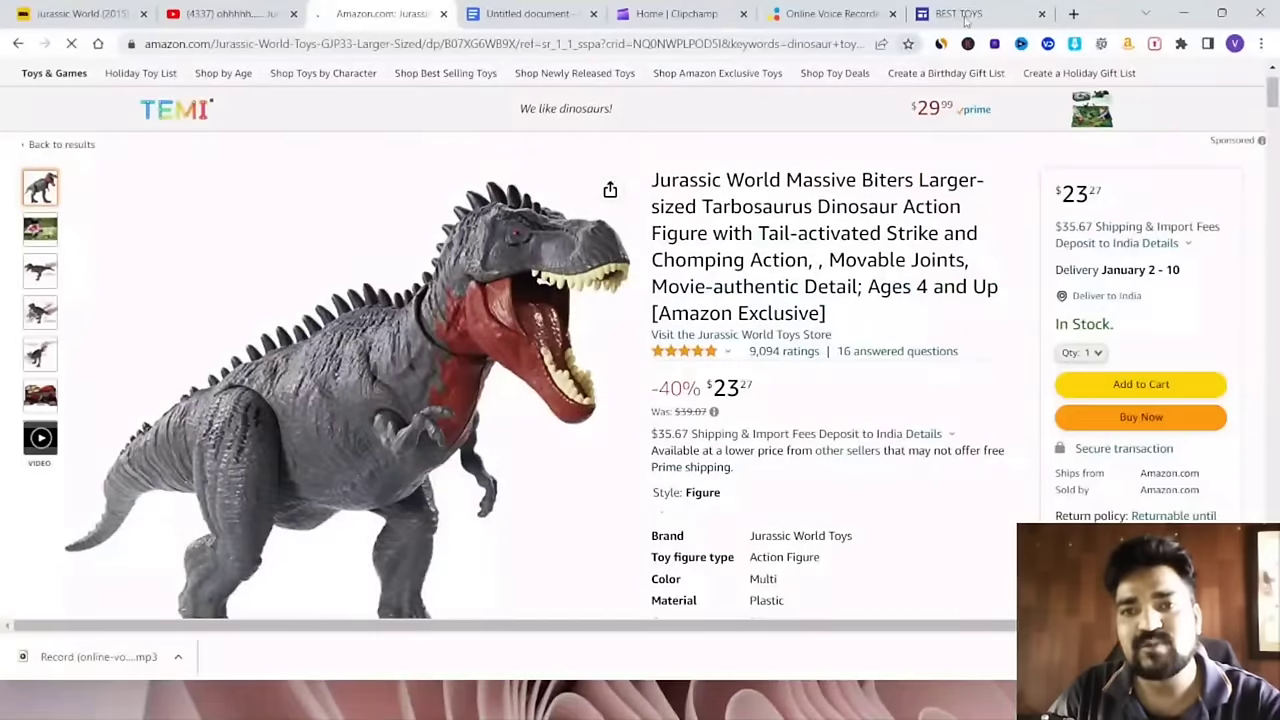
click(988, 16)
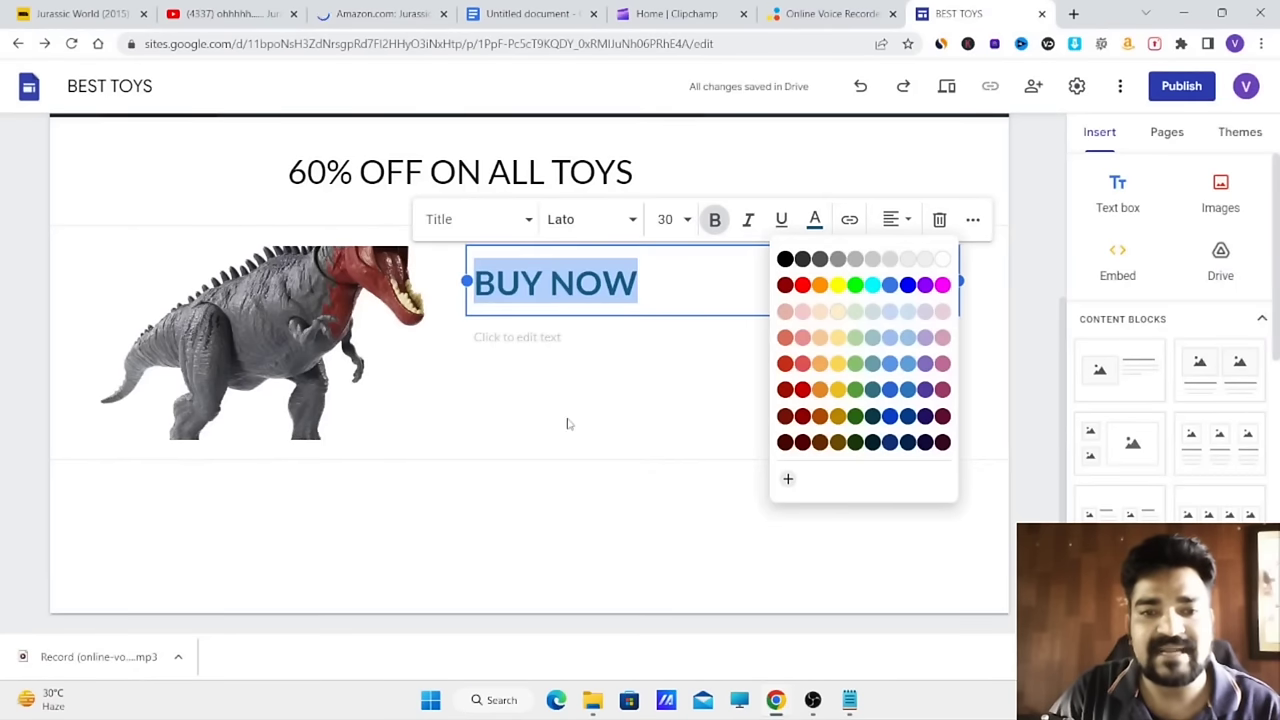
click(820, 285)
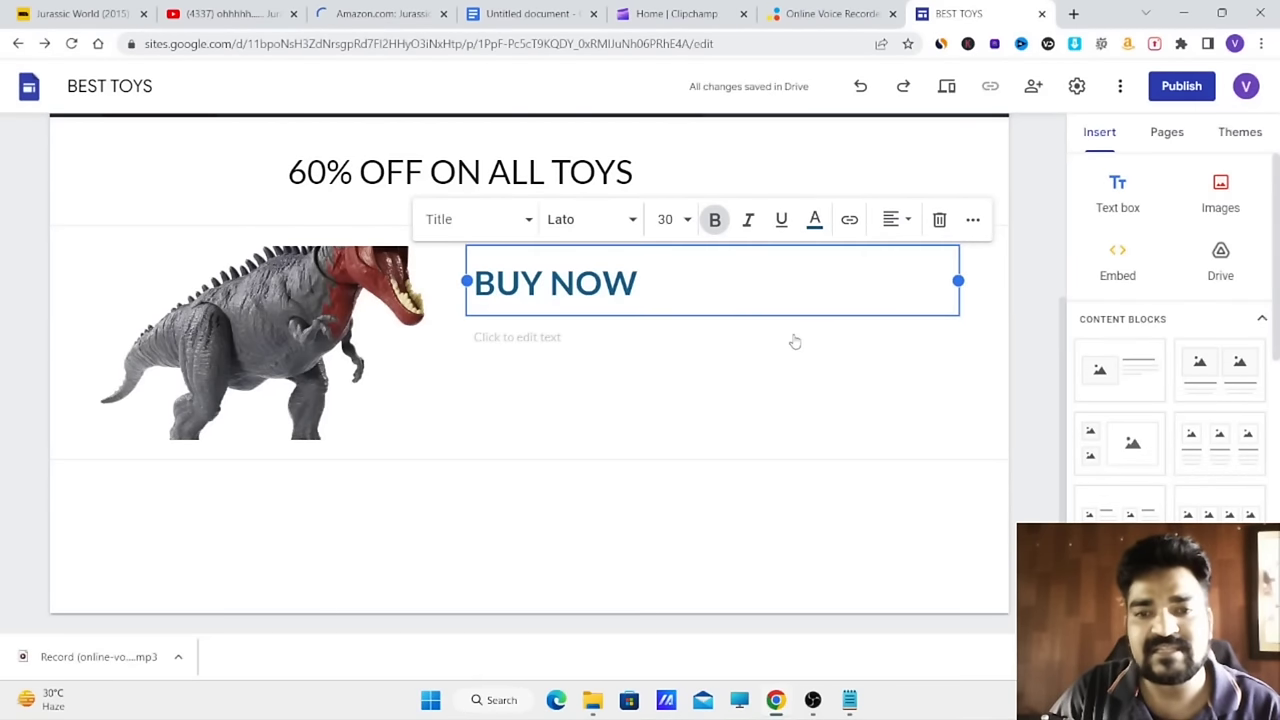
click(644, 421)
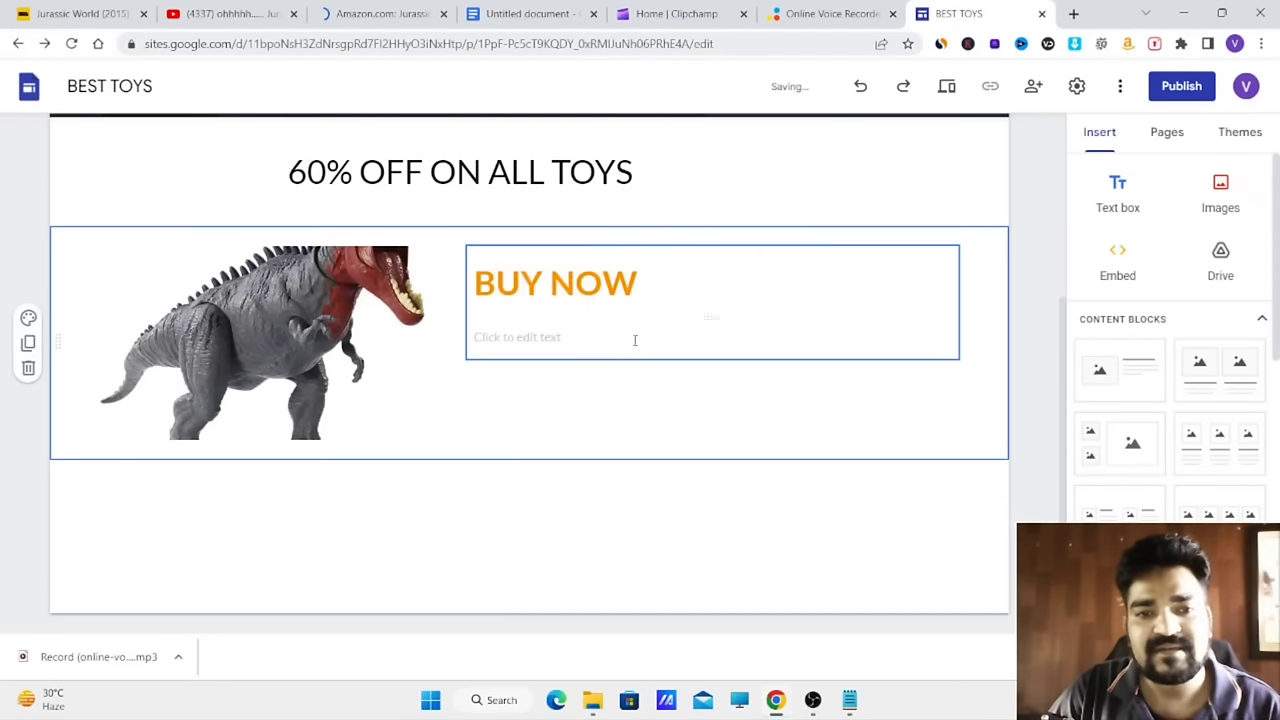
- Link the BUY NOW heading to the Amazon dinosaur toy search address kept in Notepad
drag(668, 282, 484, 309)
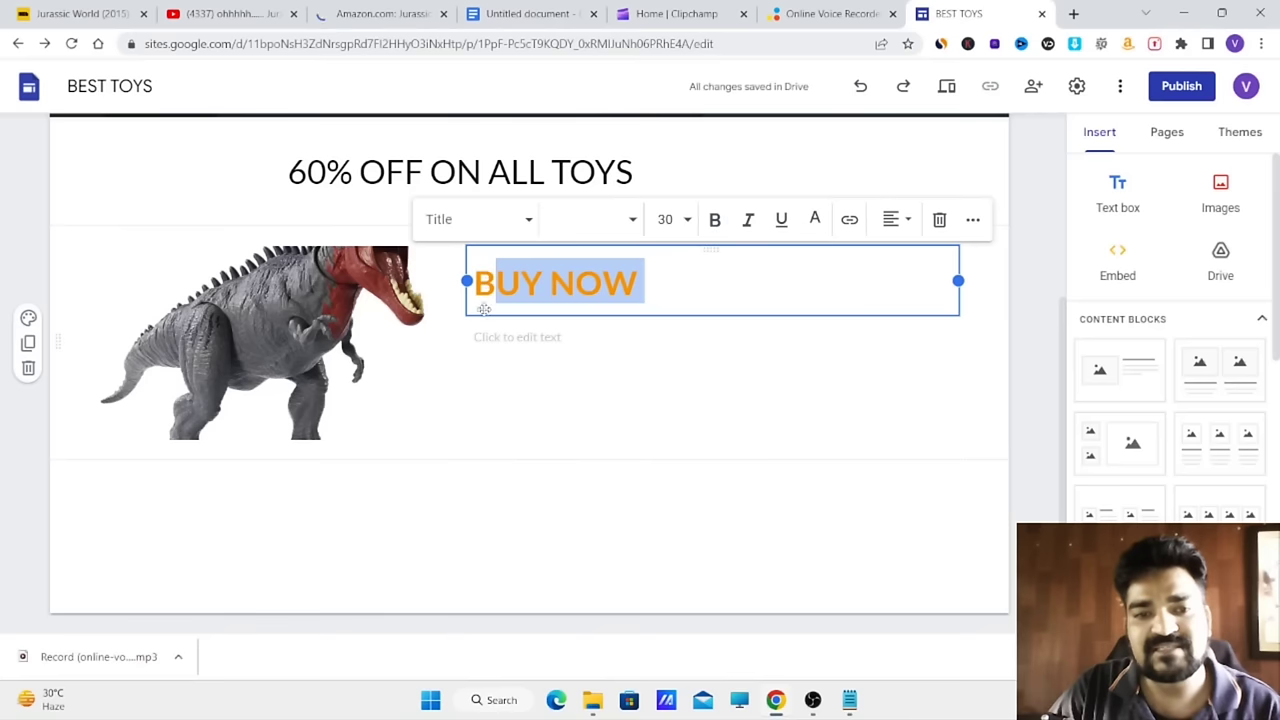
click(647, 423)
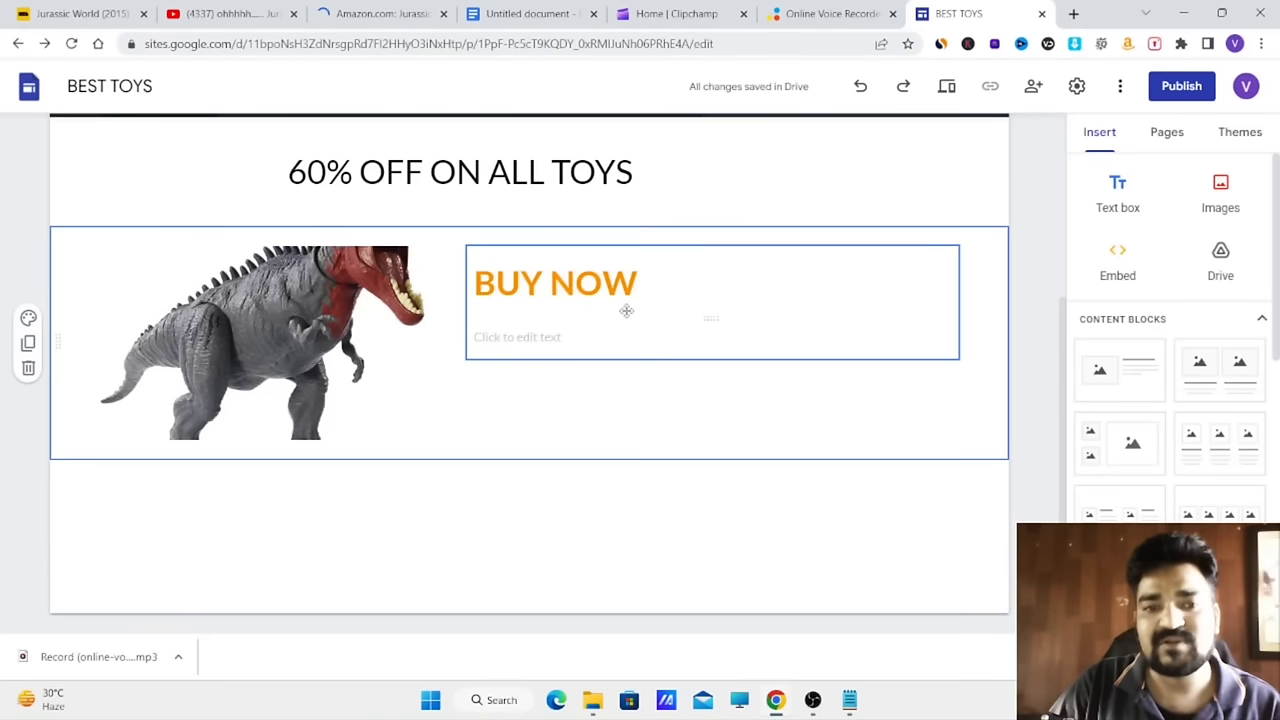
drag(651, 284, 468, 284)
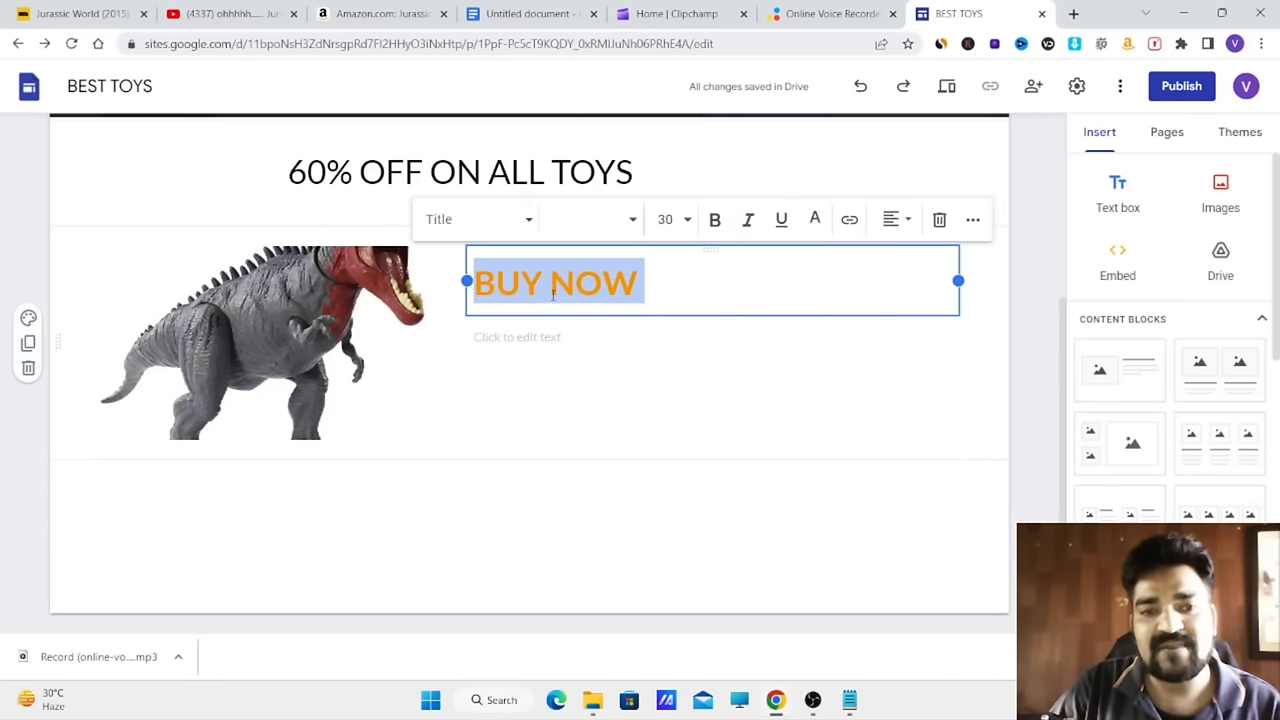
click(849, 219)
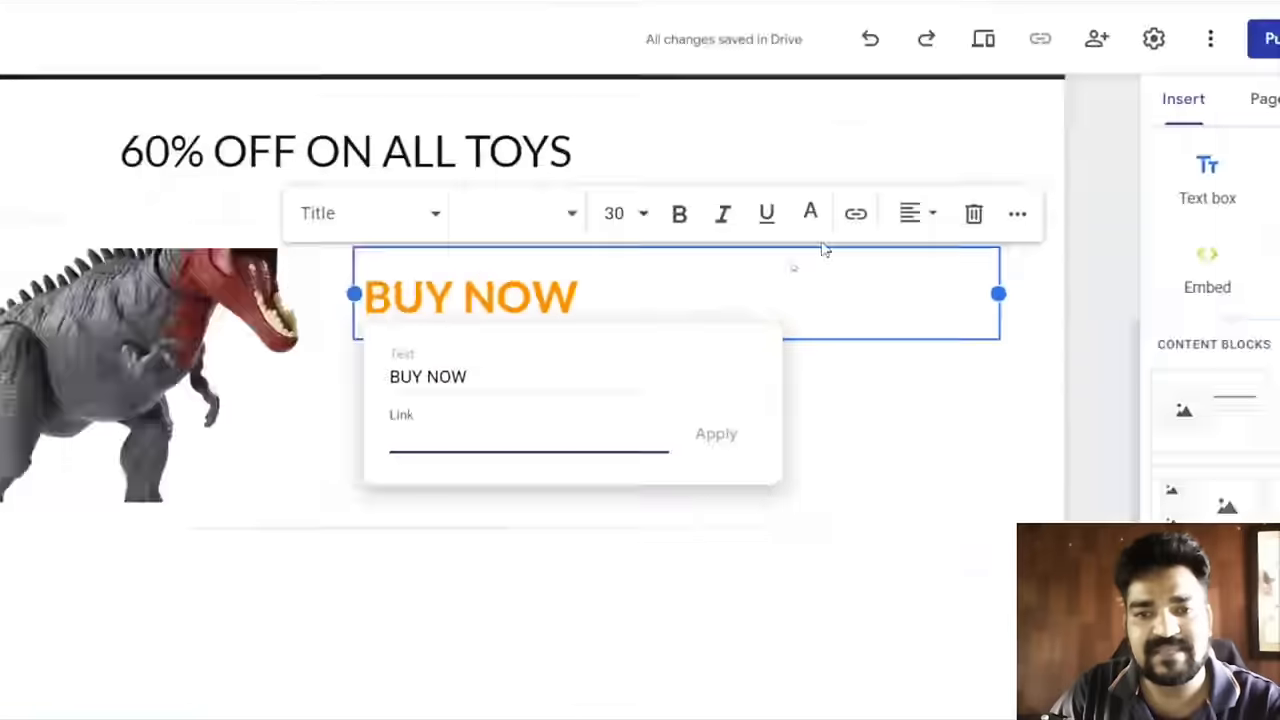
key(alt+Tab)
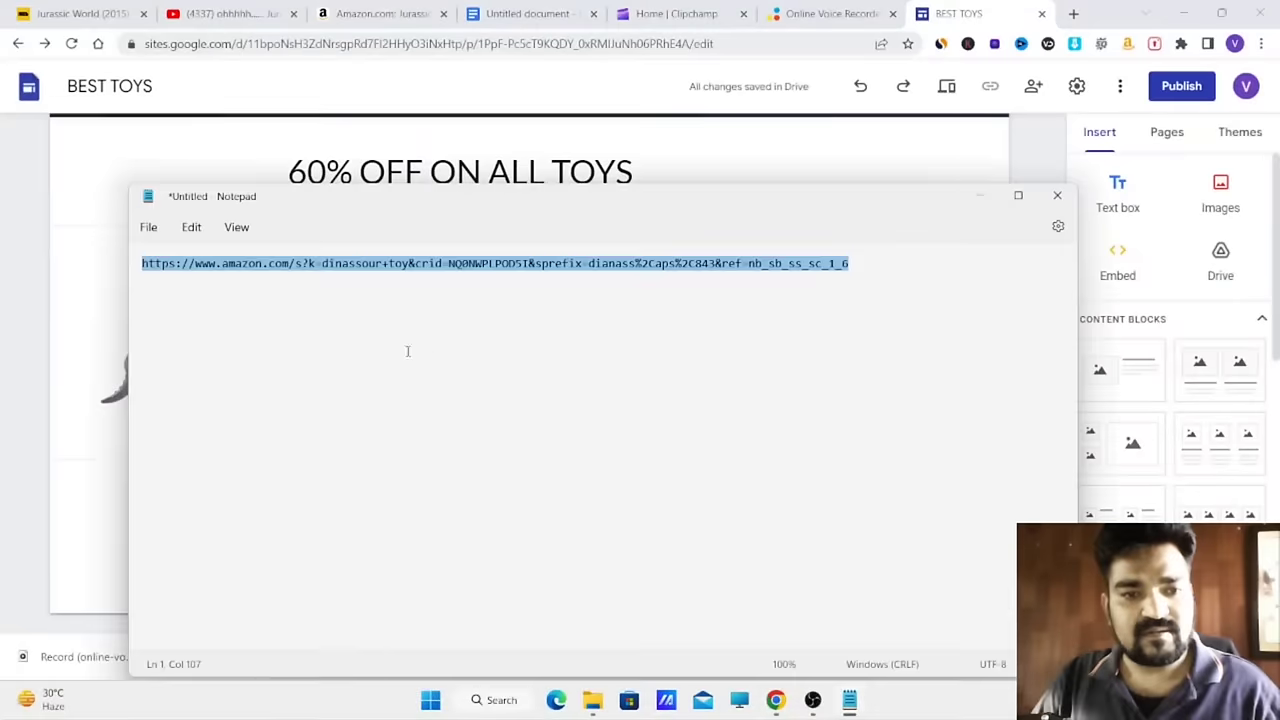
click(983, 196)
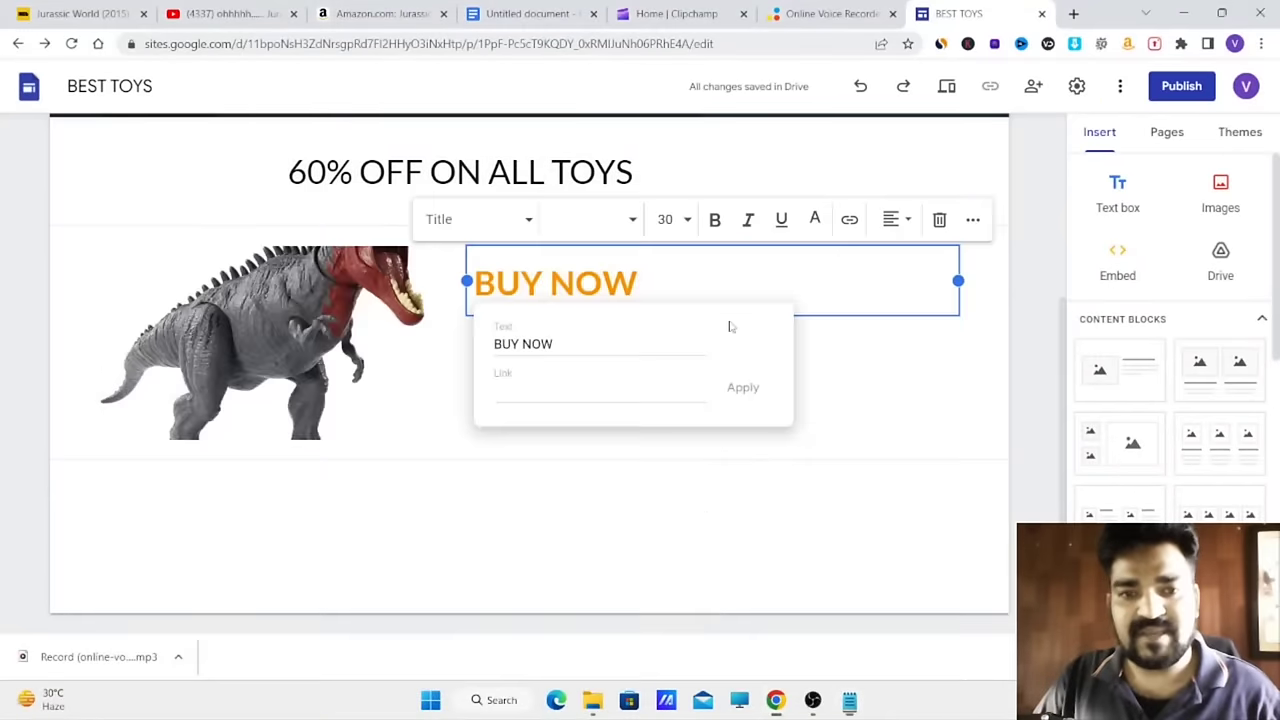
click(517, 390)
key(ctrl+v)
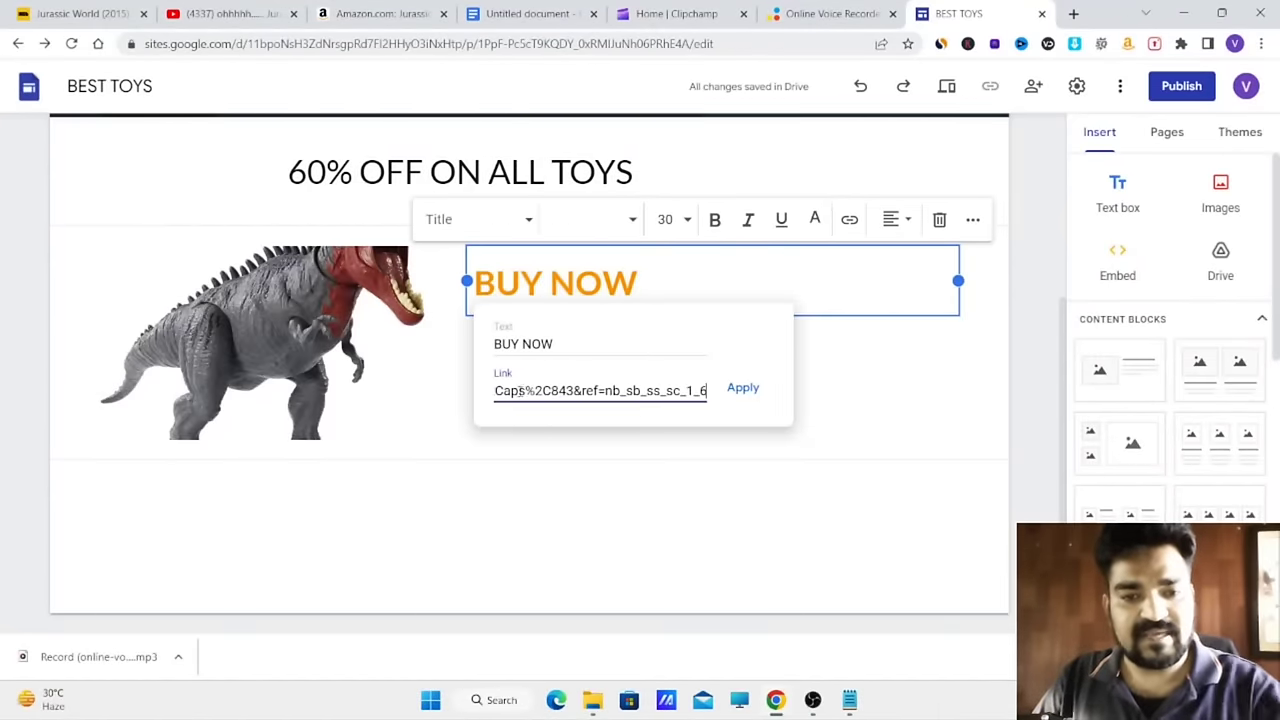
click(743, 387)
click(864, 450)
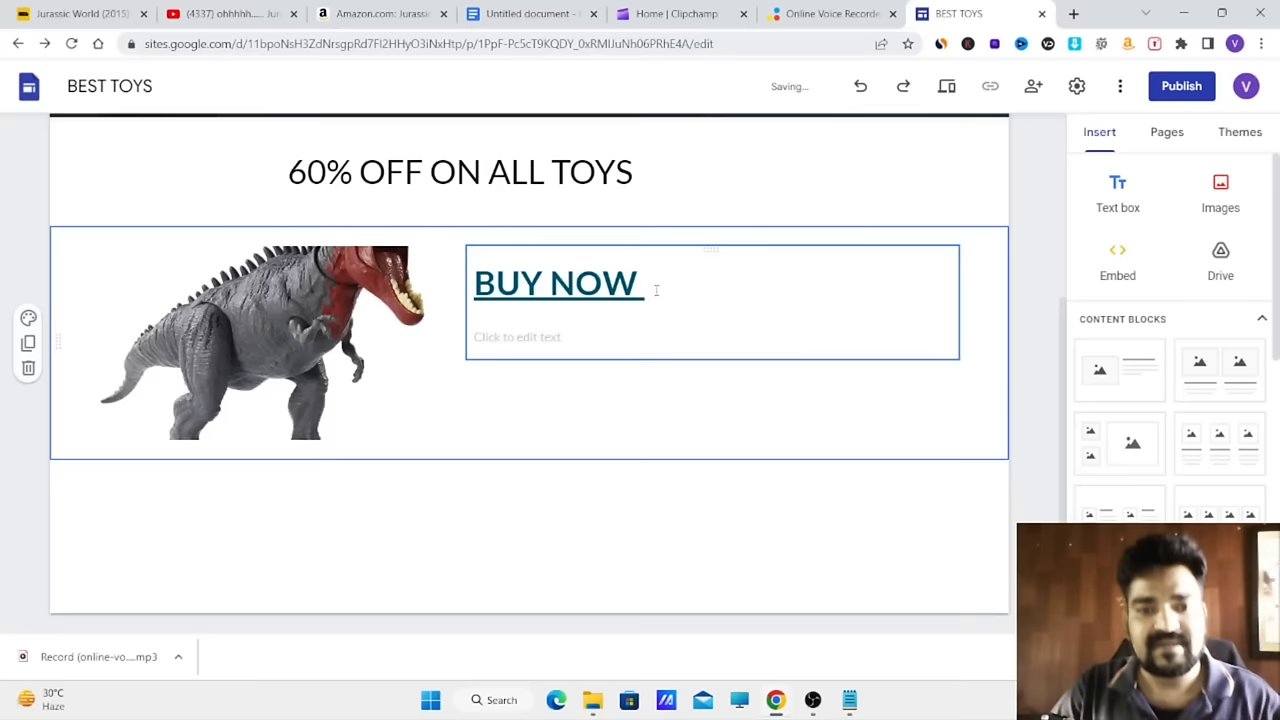
- Remove the underline from the linked BUY NOW heading and colour its text red
drag(650, 283, 474, 283)
click(847, 244)
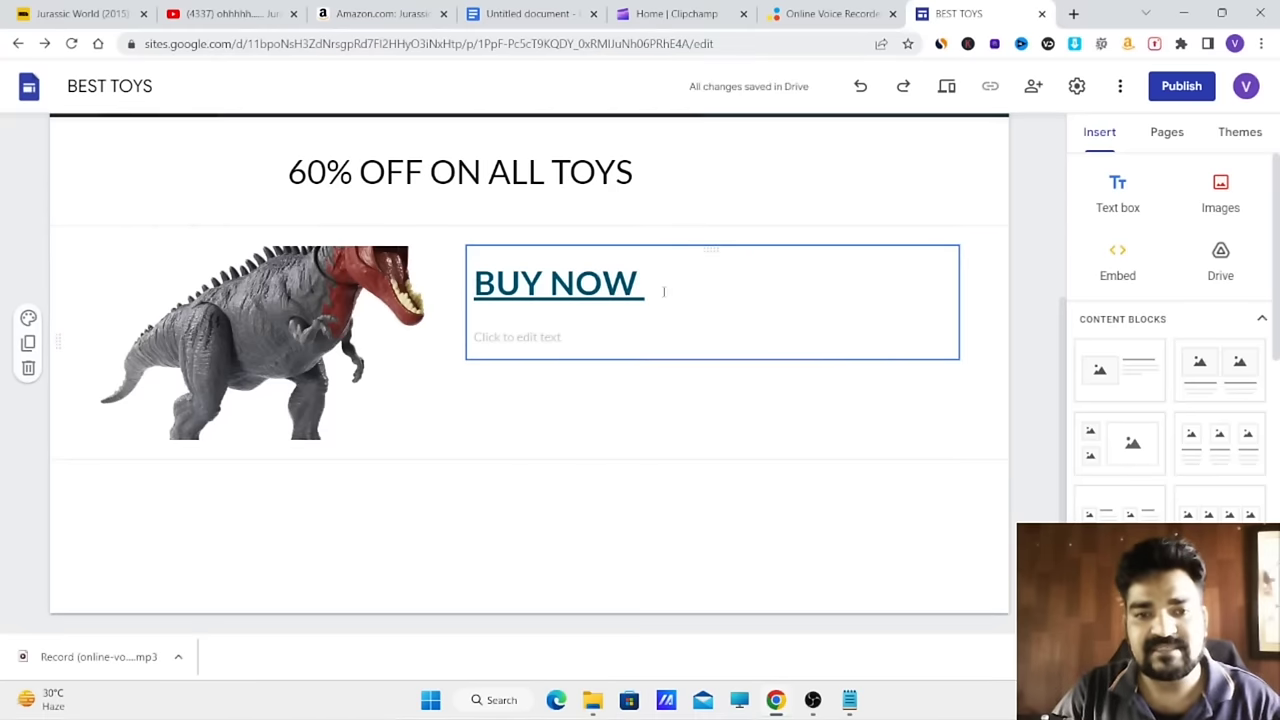
drag(663, 289, 474, 285)
click(782, 228)
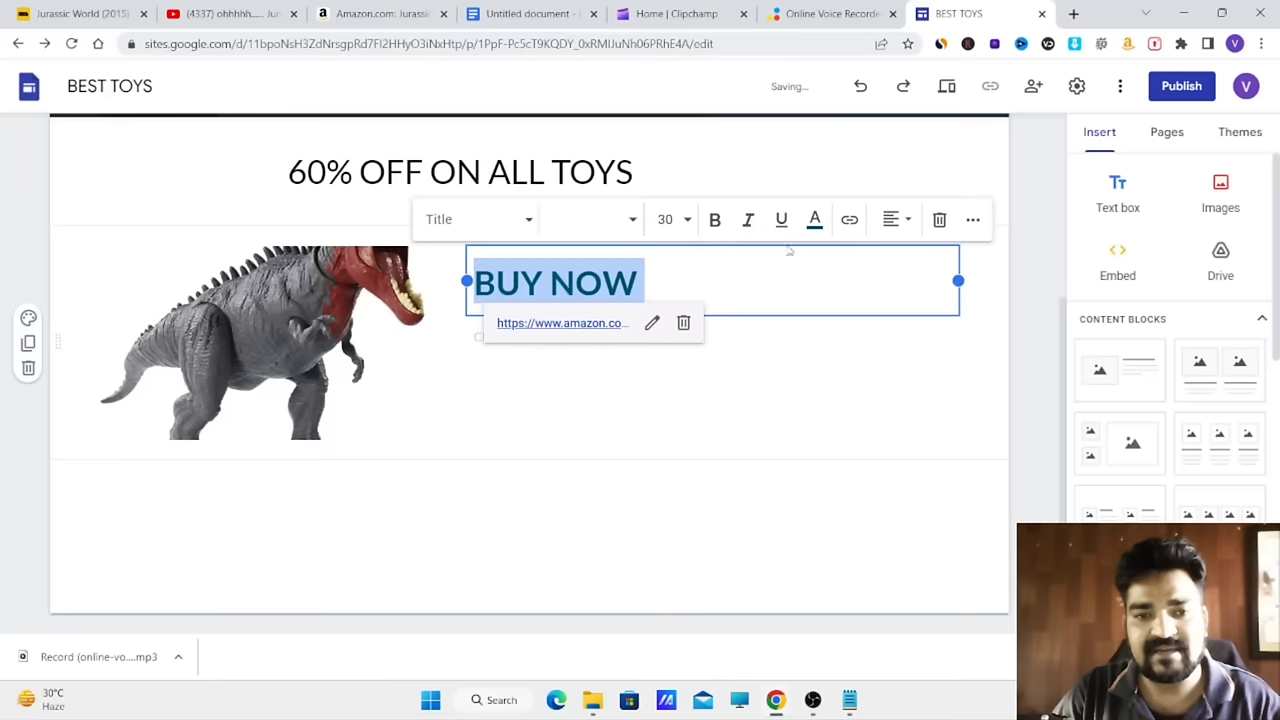
drag(670, 281, 474, 285)
click(815, 219)
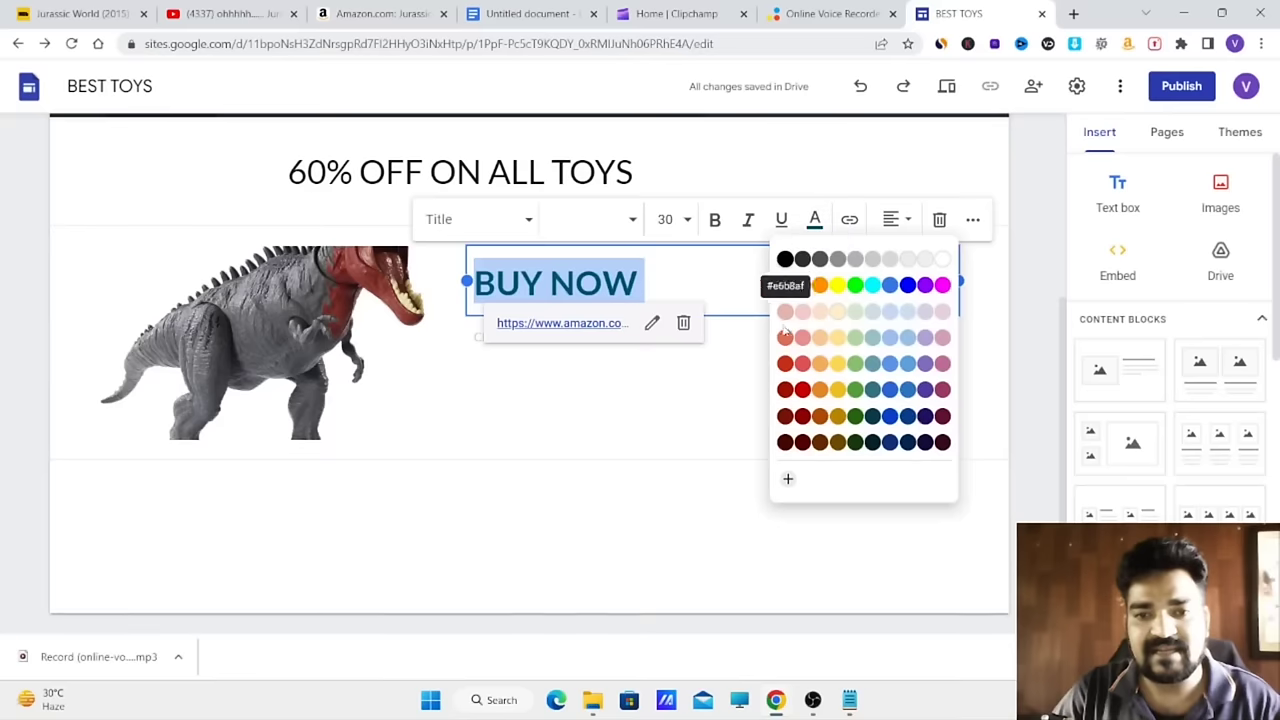
click(803, 285)
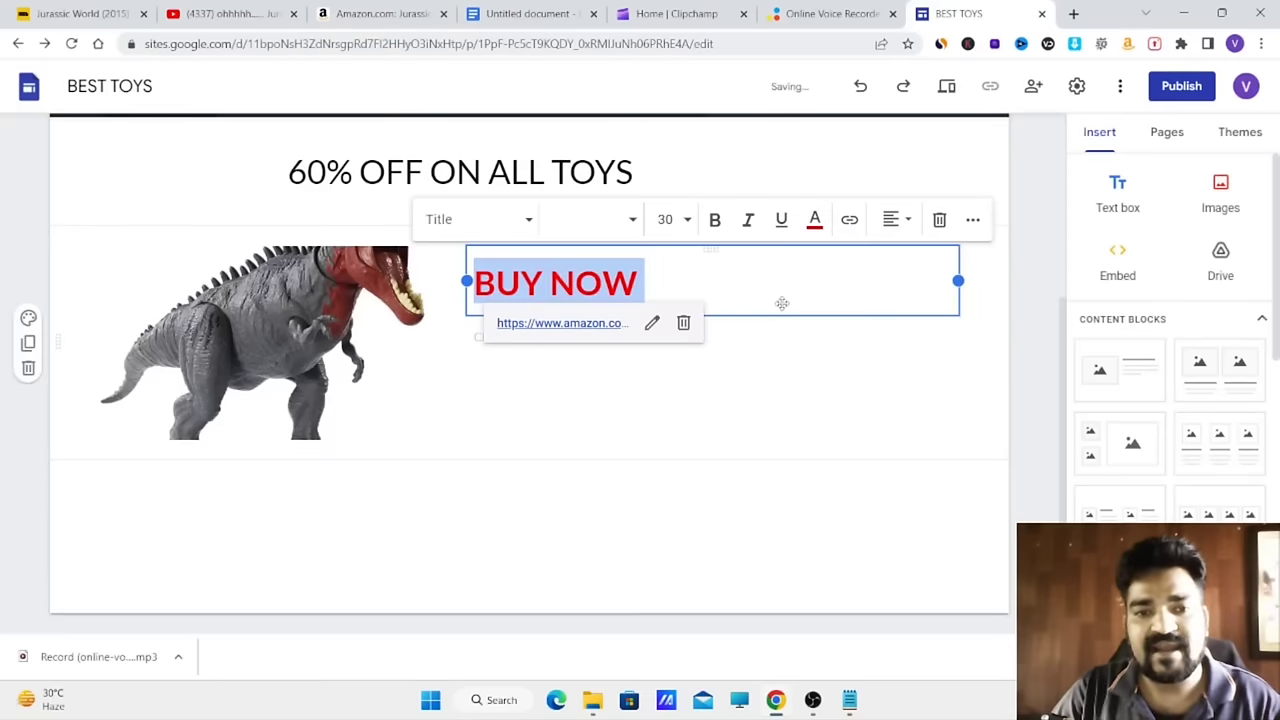
click(794, 371)
scroll(657, 374, up, 2)
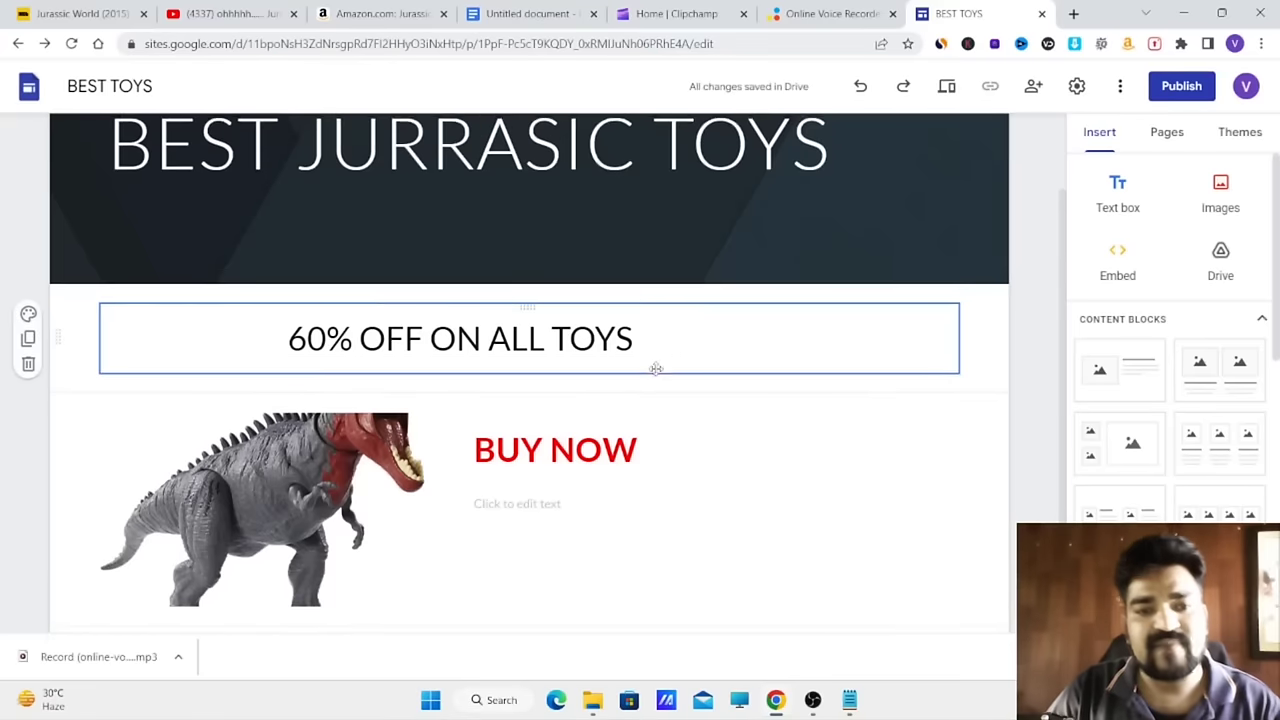
scroll(654, 366, down, 2)
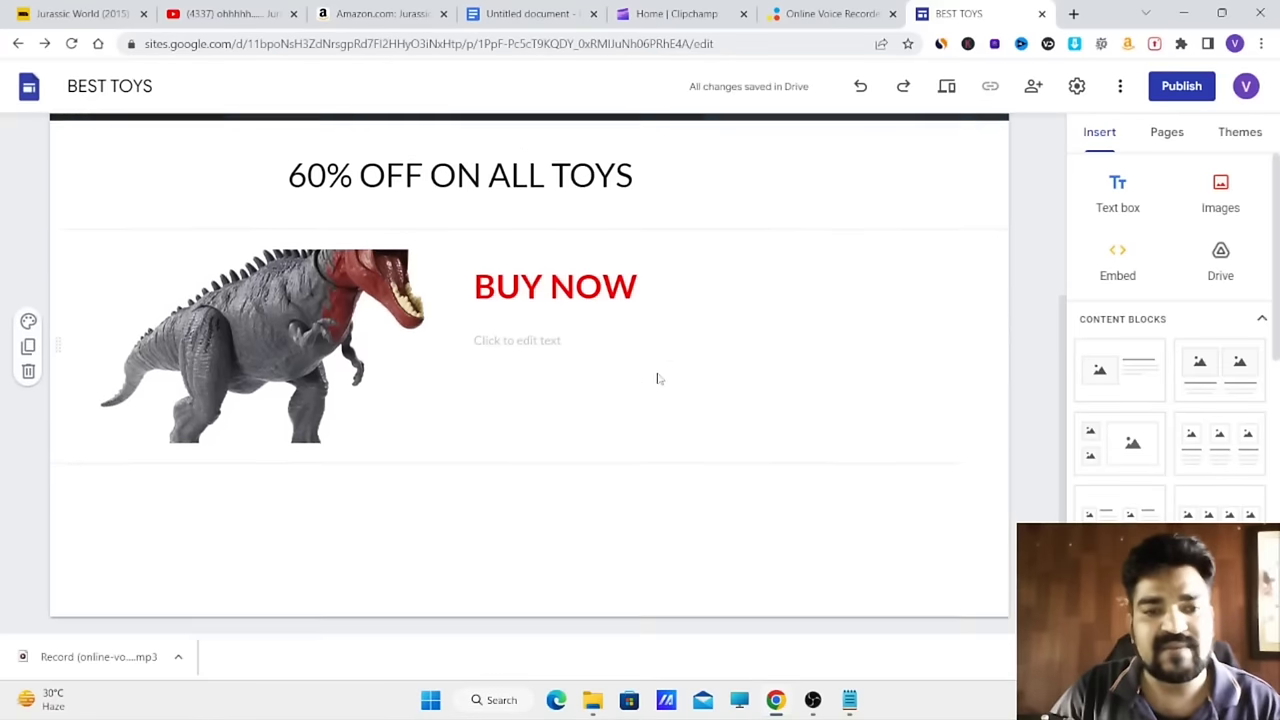
- Publish the site to the web under the address best-jurrassic-toys
click(1181, 88)
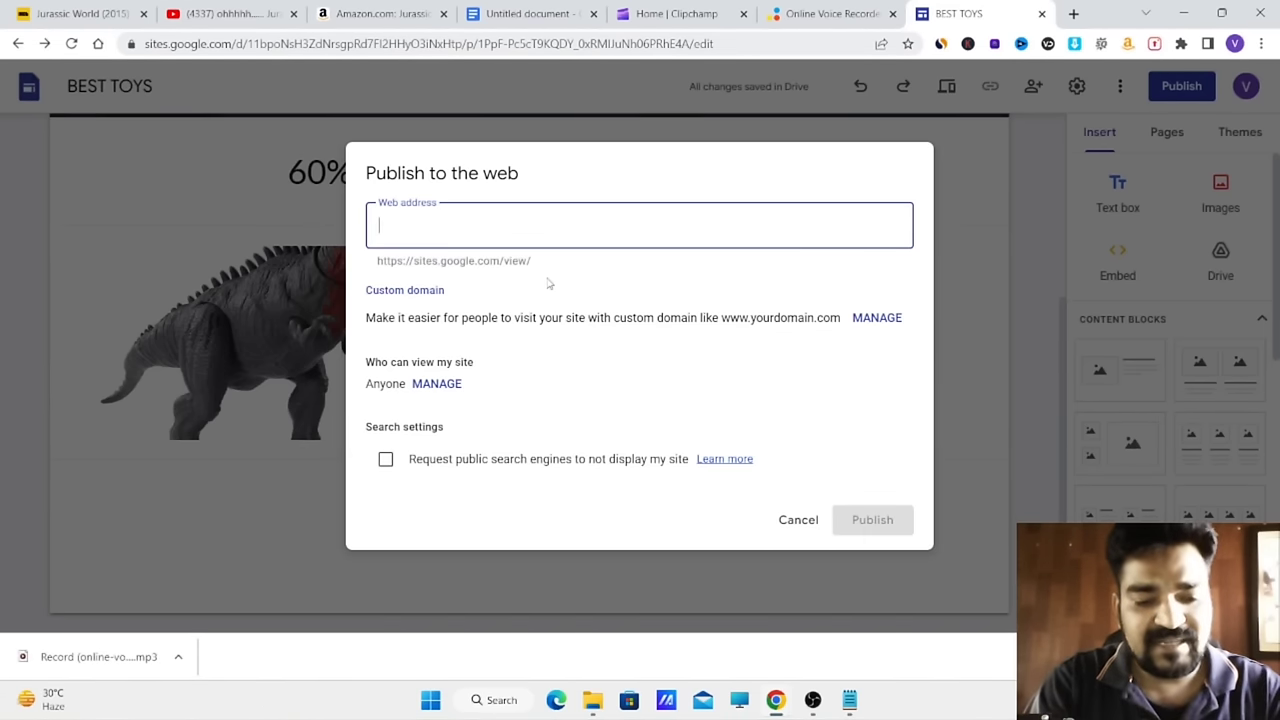
text(best-j)
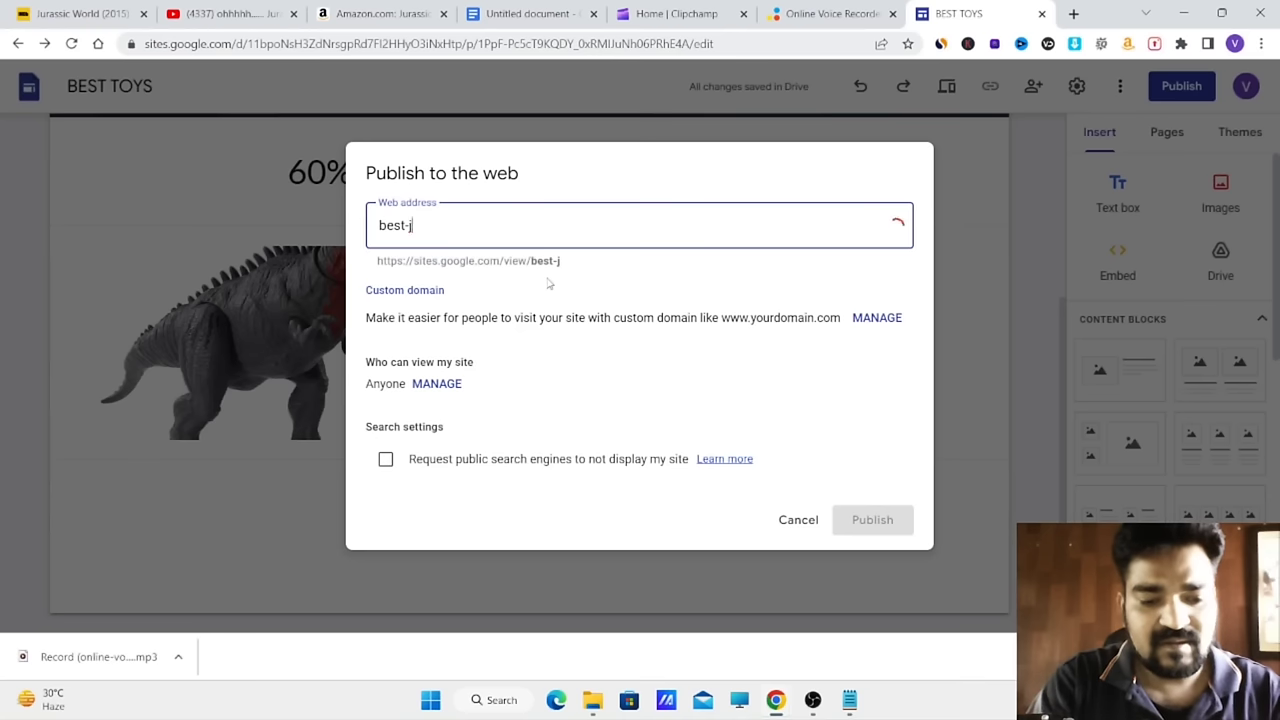
text(urrassi)
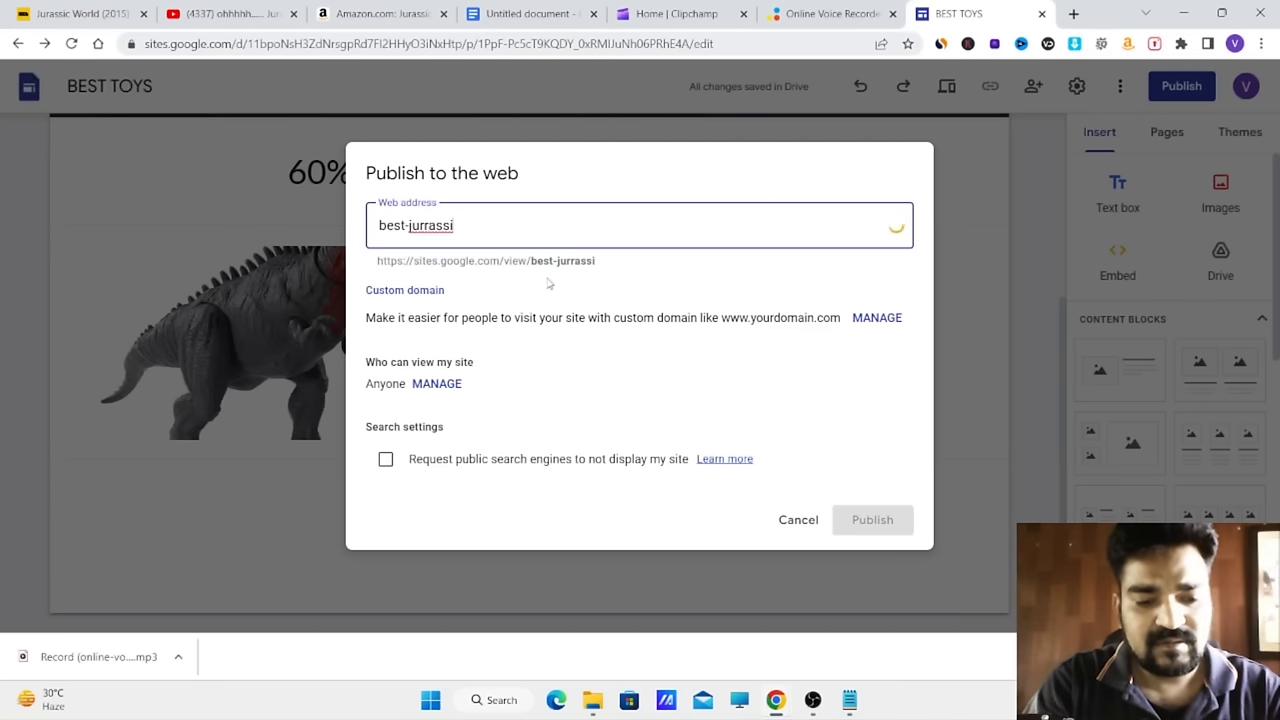
text(c-toy)
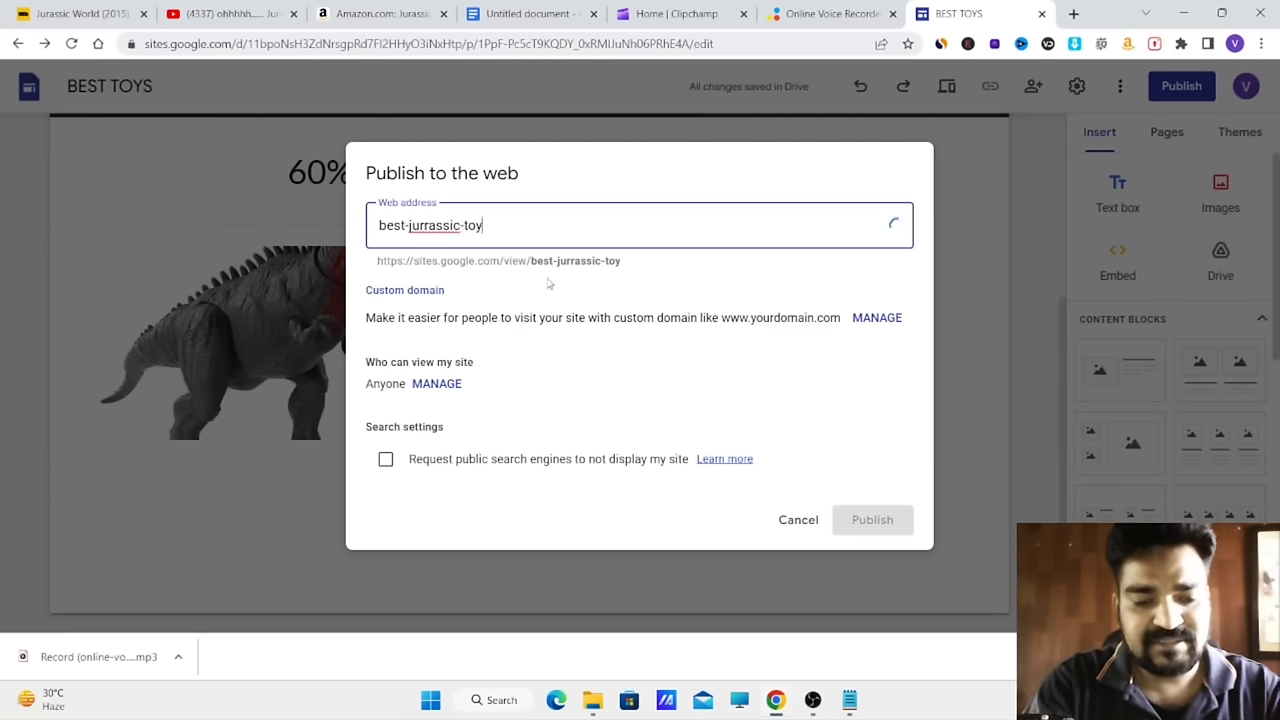
text(s)
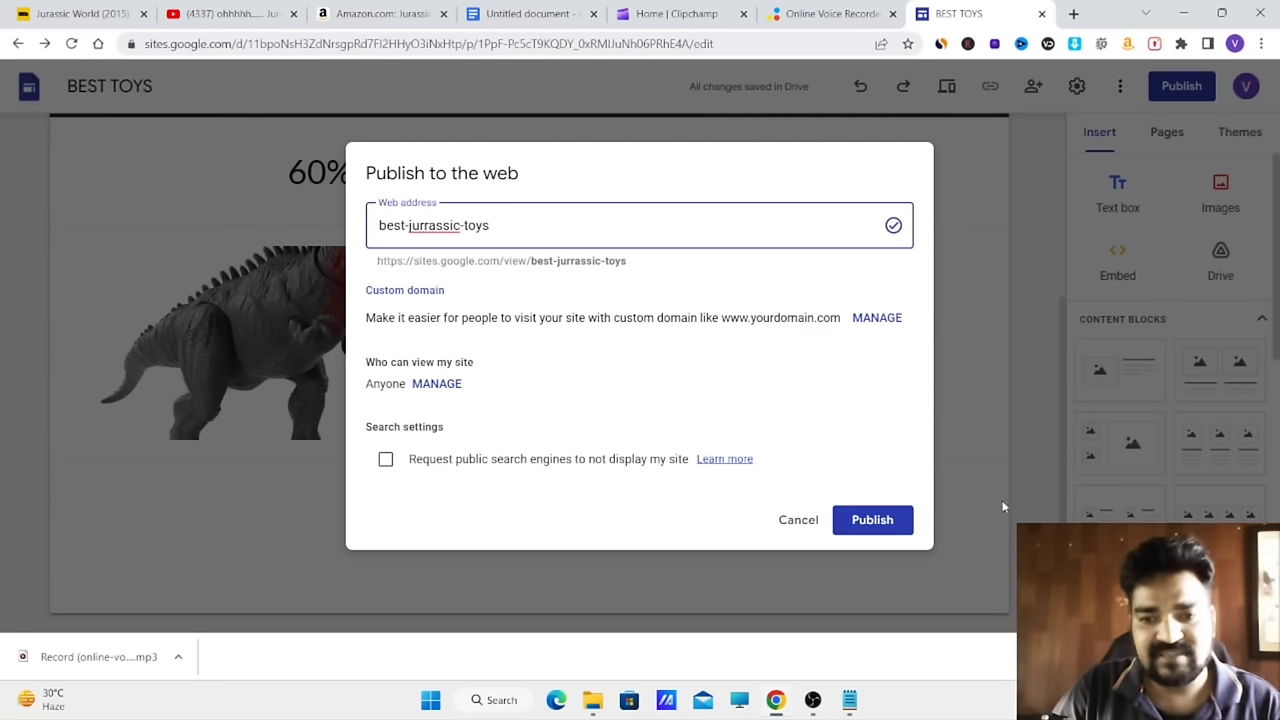
click(866, 526)
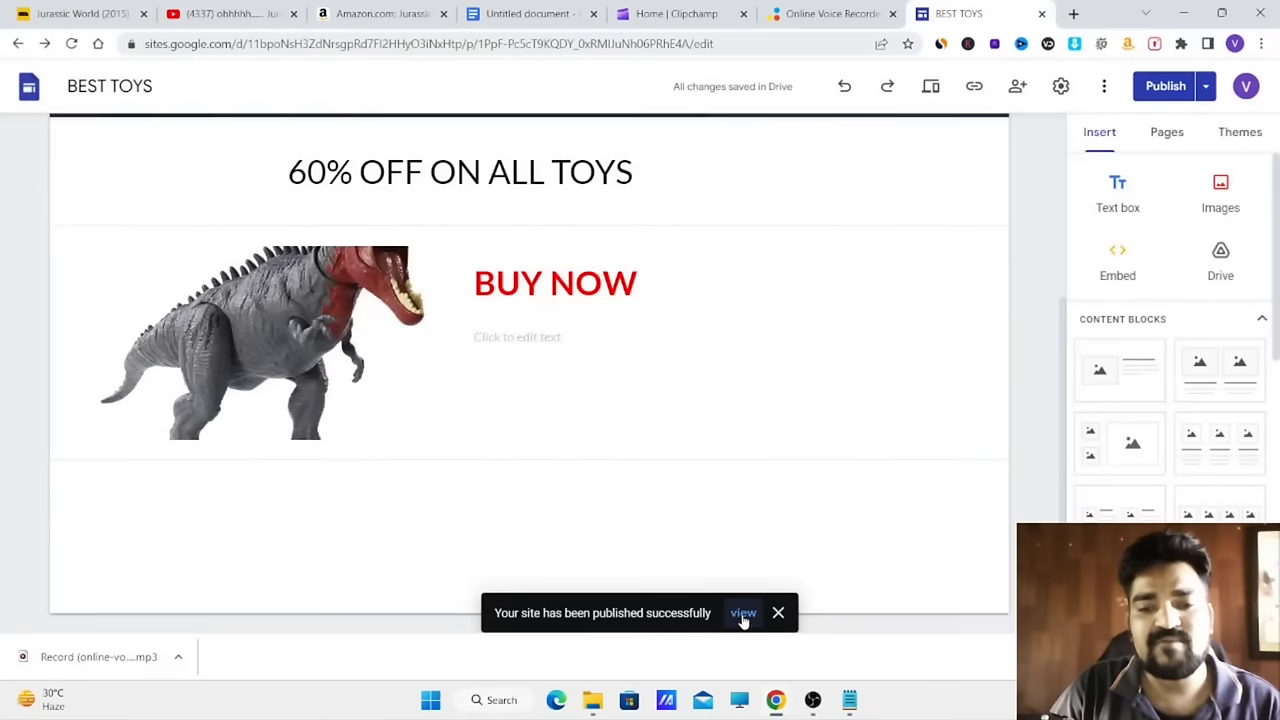
- View the published site and test that its BUY NOW link opens the Amazon dinosaur toy search, closing the Amazon tab when done
click(742, 614)
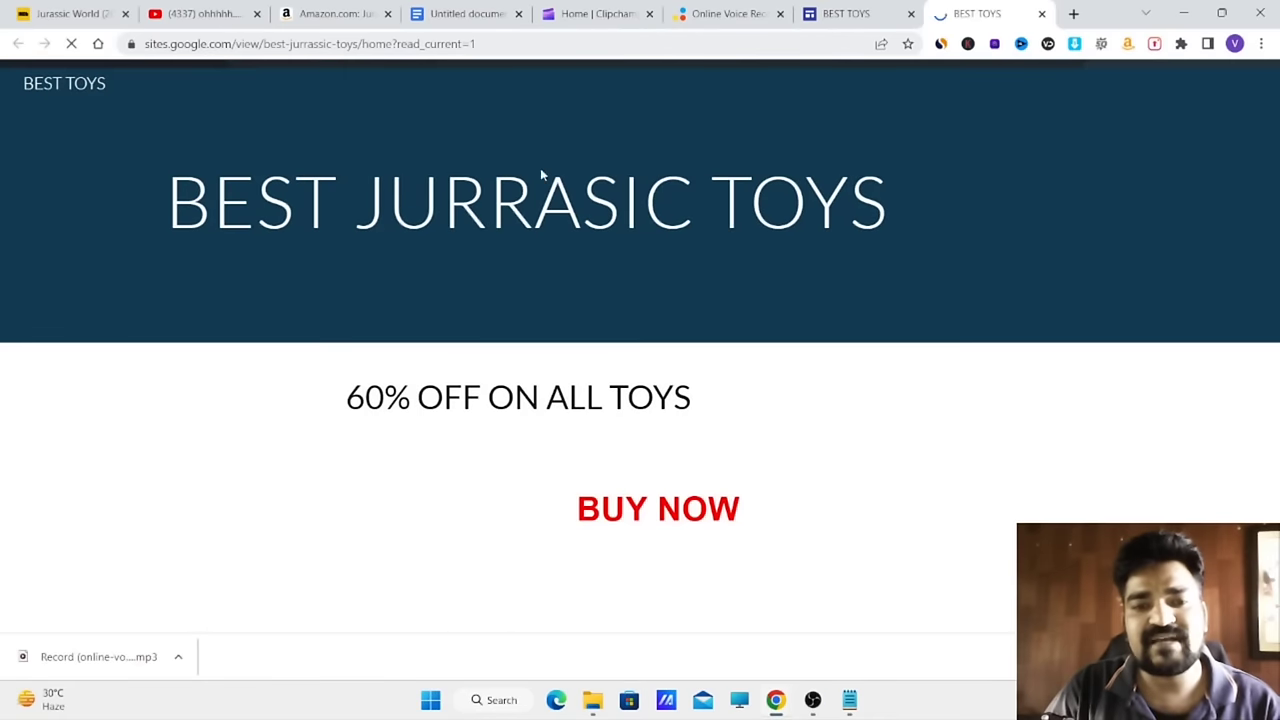
scroll(700, 305, down, 1)
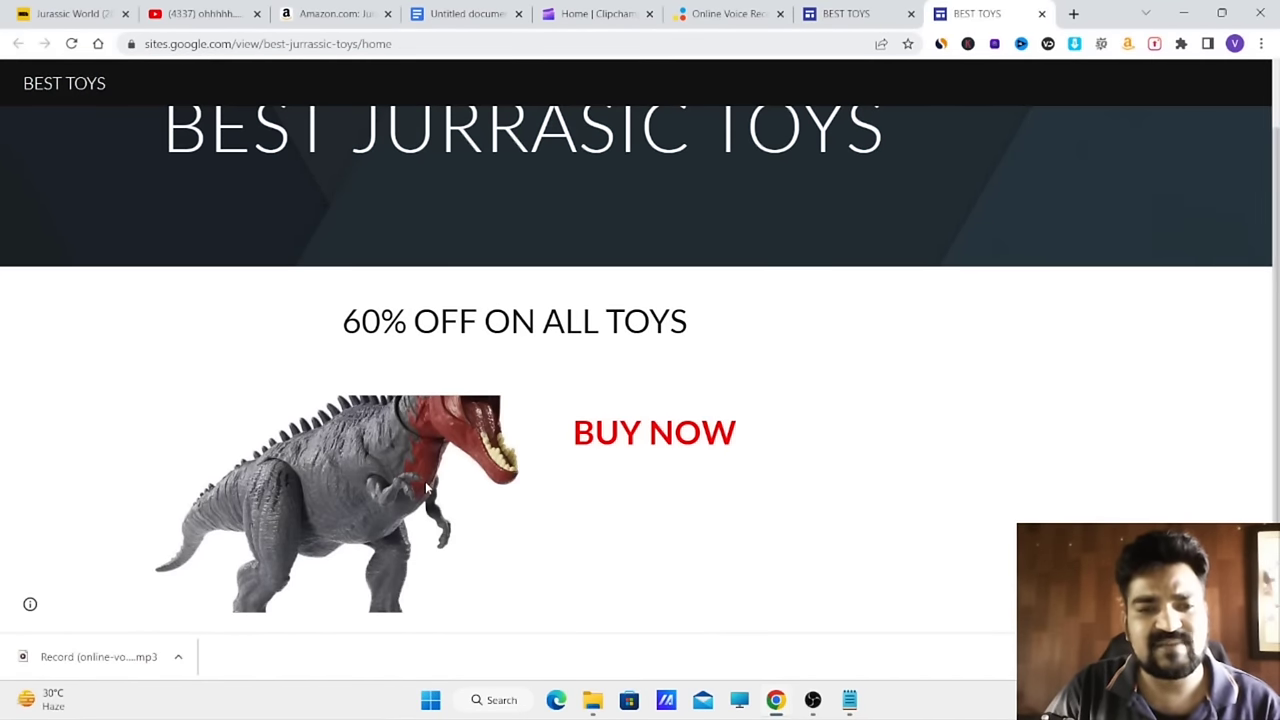
scroll(425, 481, up, 1)
click(463, 214)
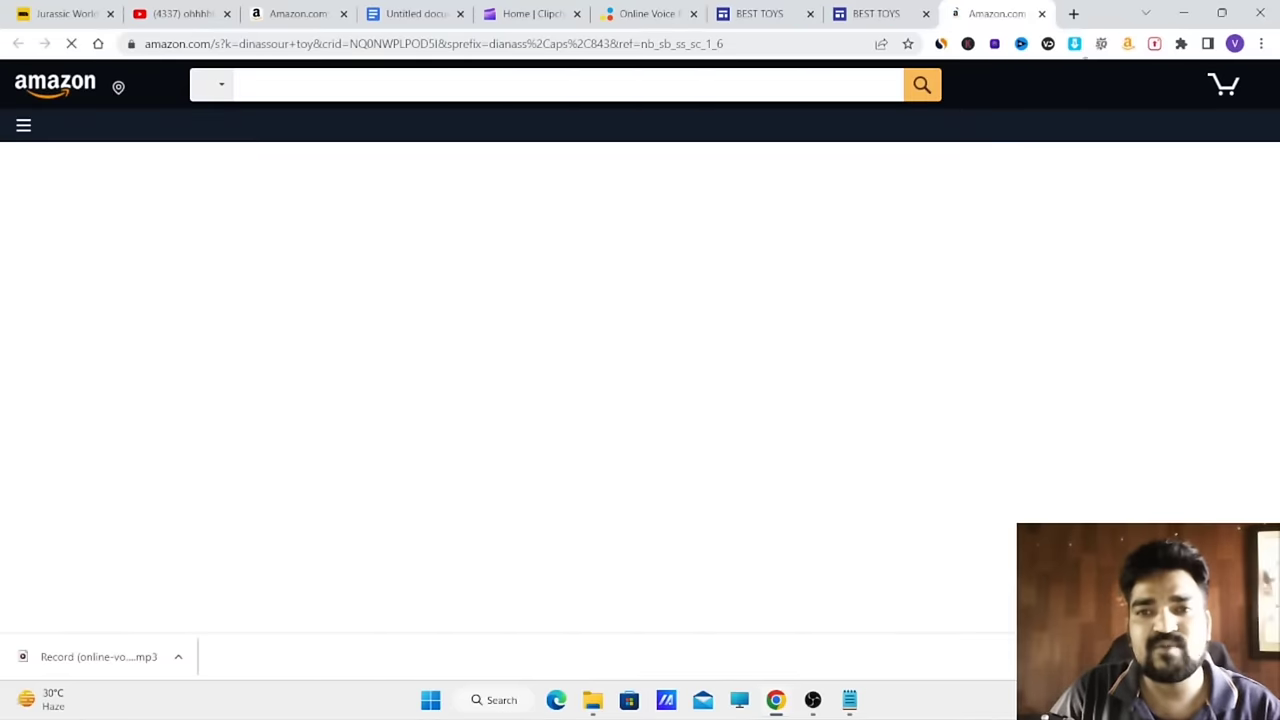
click(1041, 14)
click(634, 512)
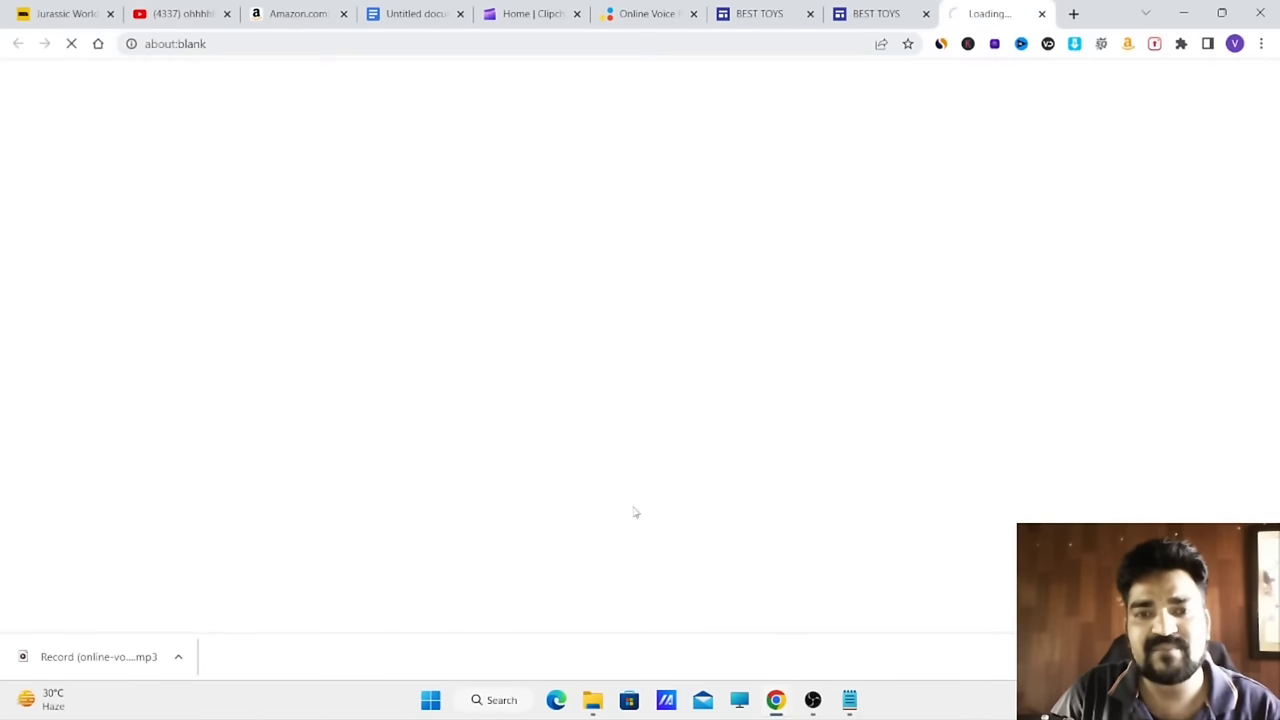
click(1041, 14)
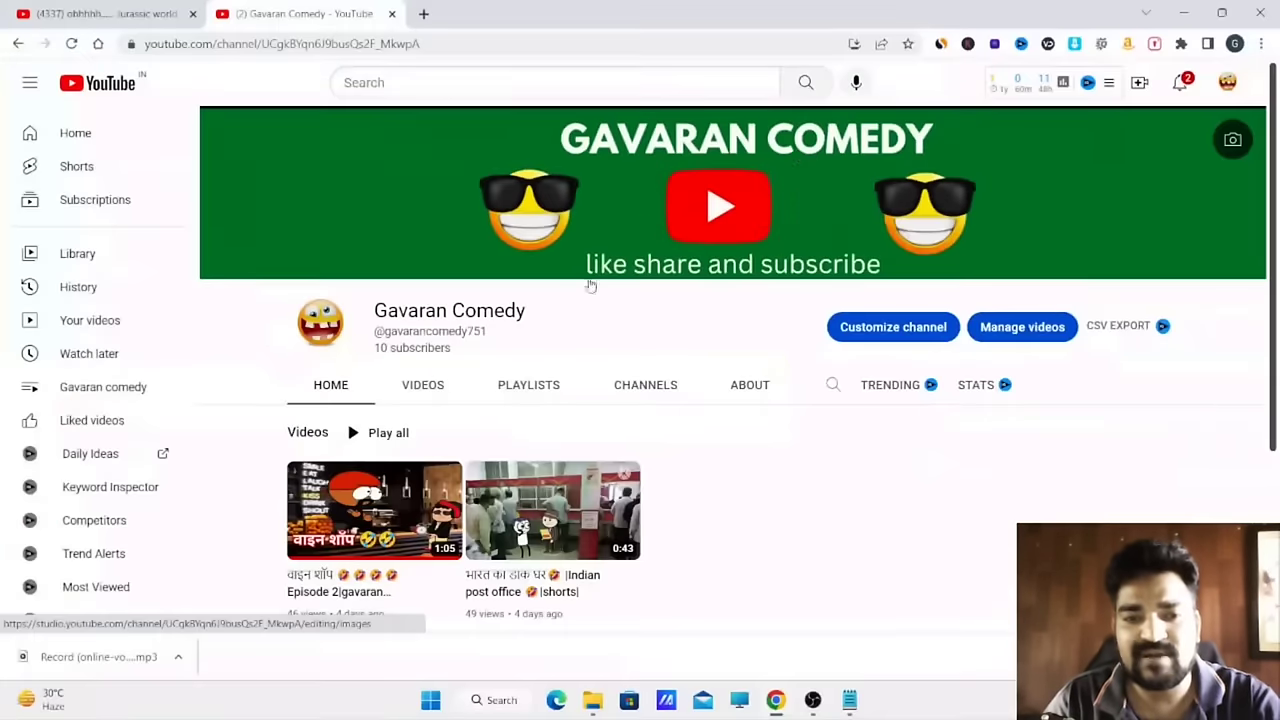
- Examine the uploaded videos on the Gavaran Comedy YouTube channel page
scroll(590, 286, down, 1)
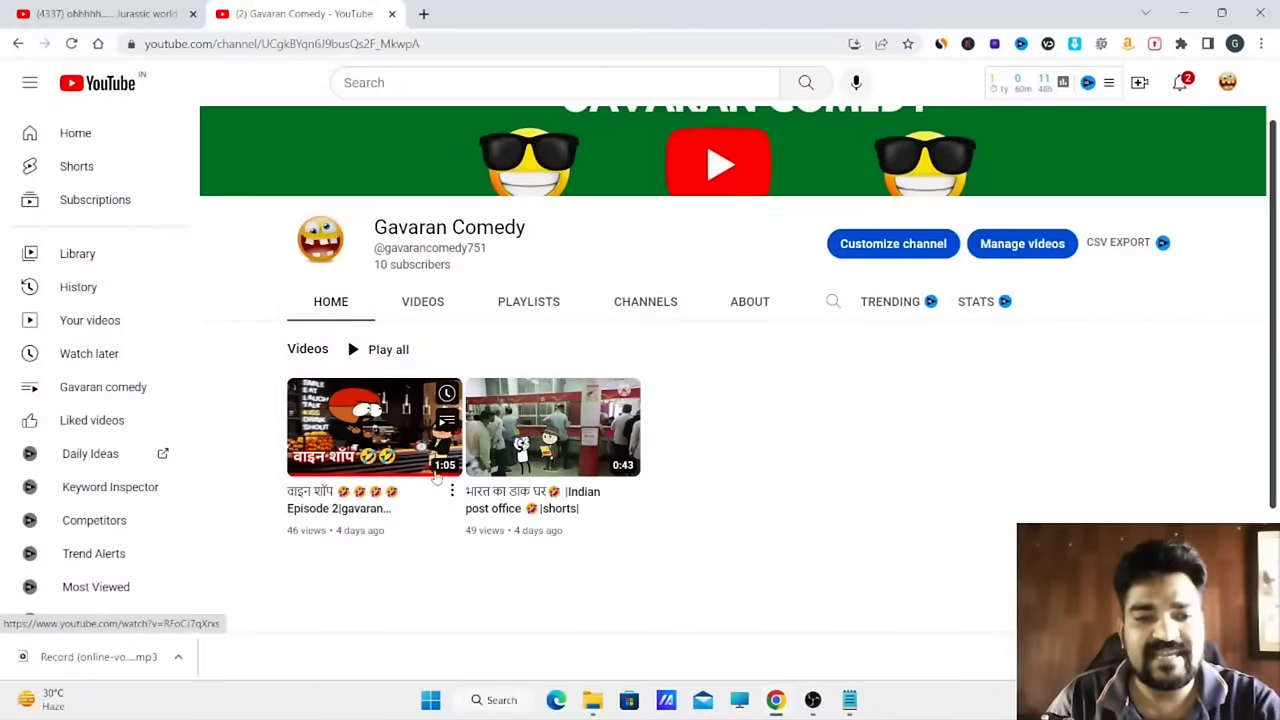